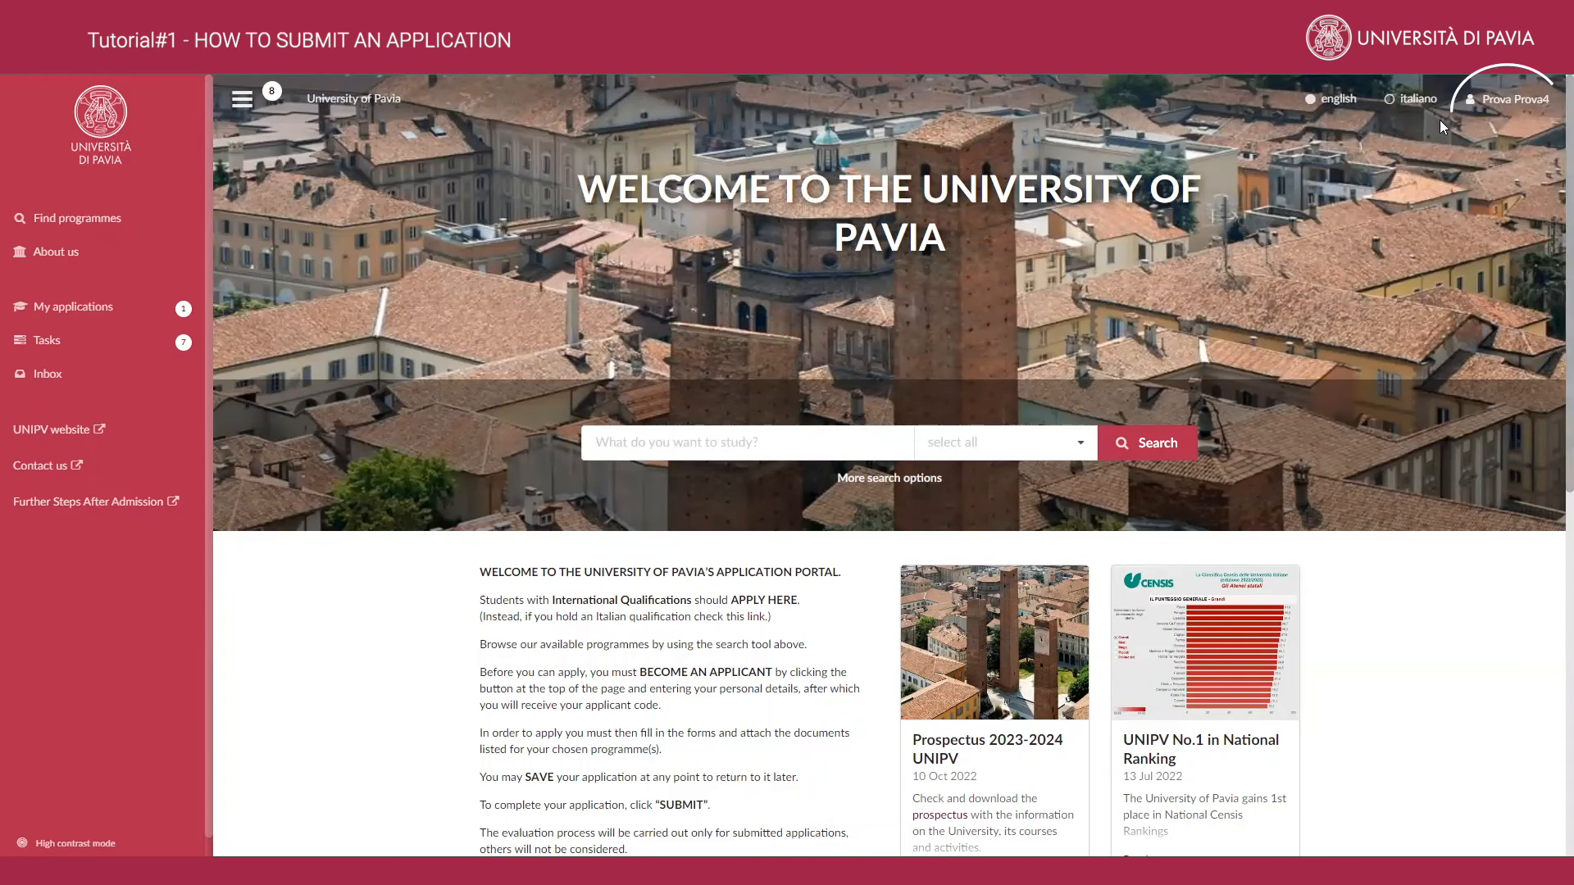
Step: Open the account's personal settings page to review its basic data, contact details and security settings
left_click(1508, 99)
left_click(1489, 189)
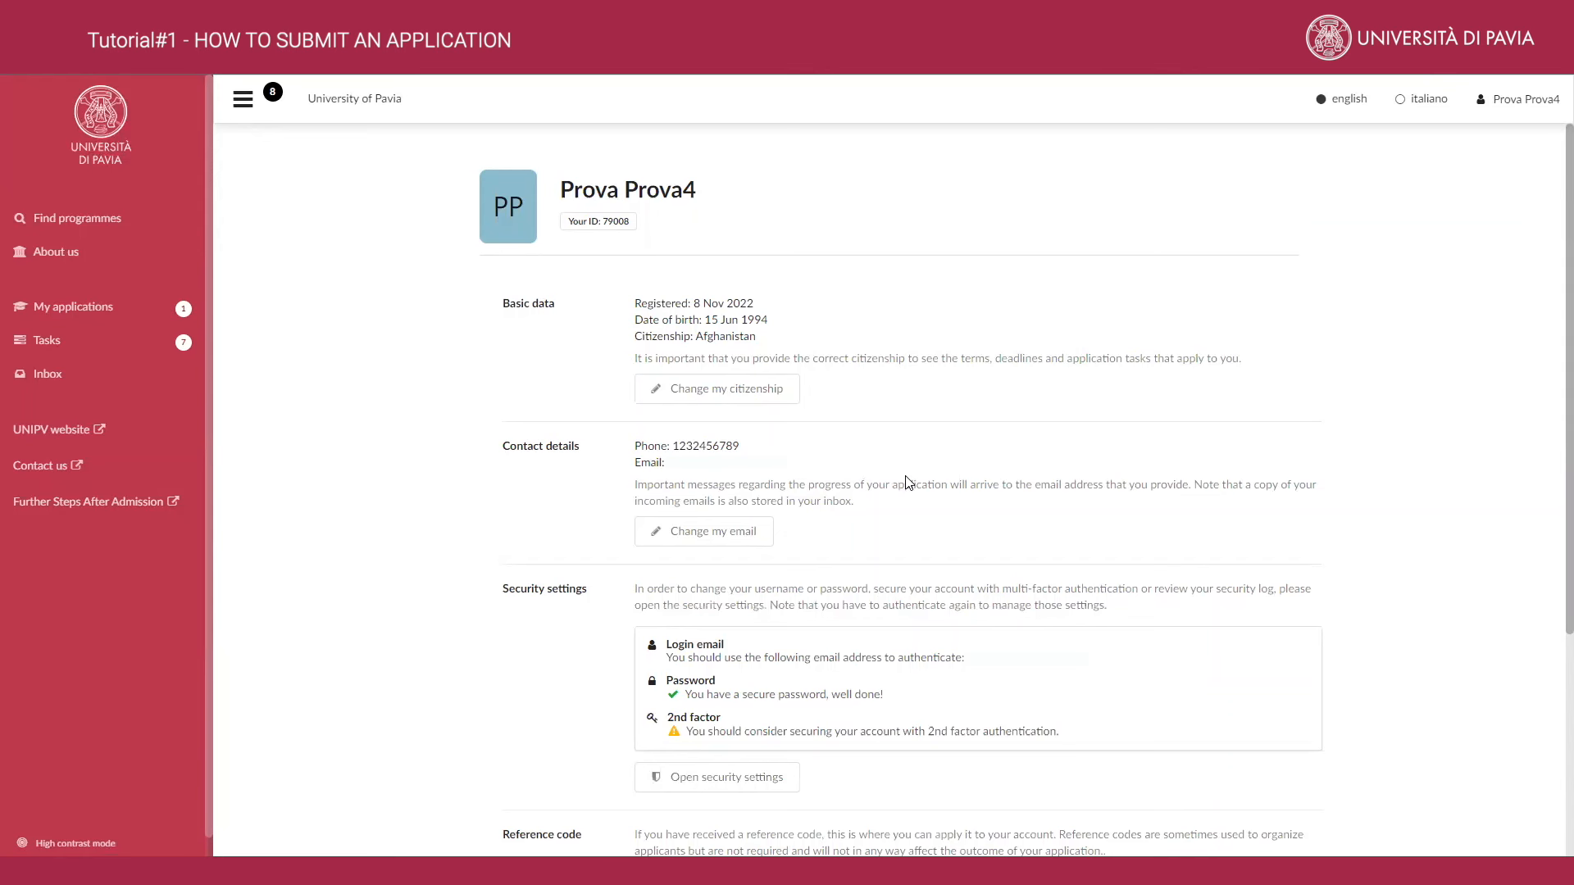
Step: Open the draft application for Laurea Triennale in Bioingegneria from the applicant's own applications for editing
left_click(80, 309)
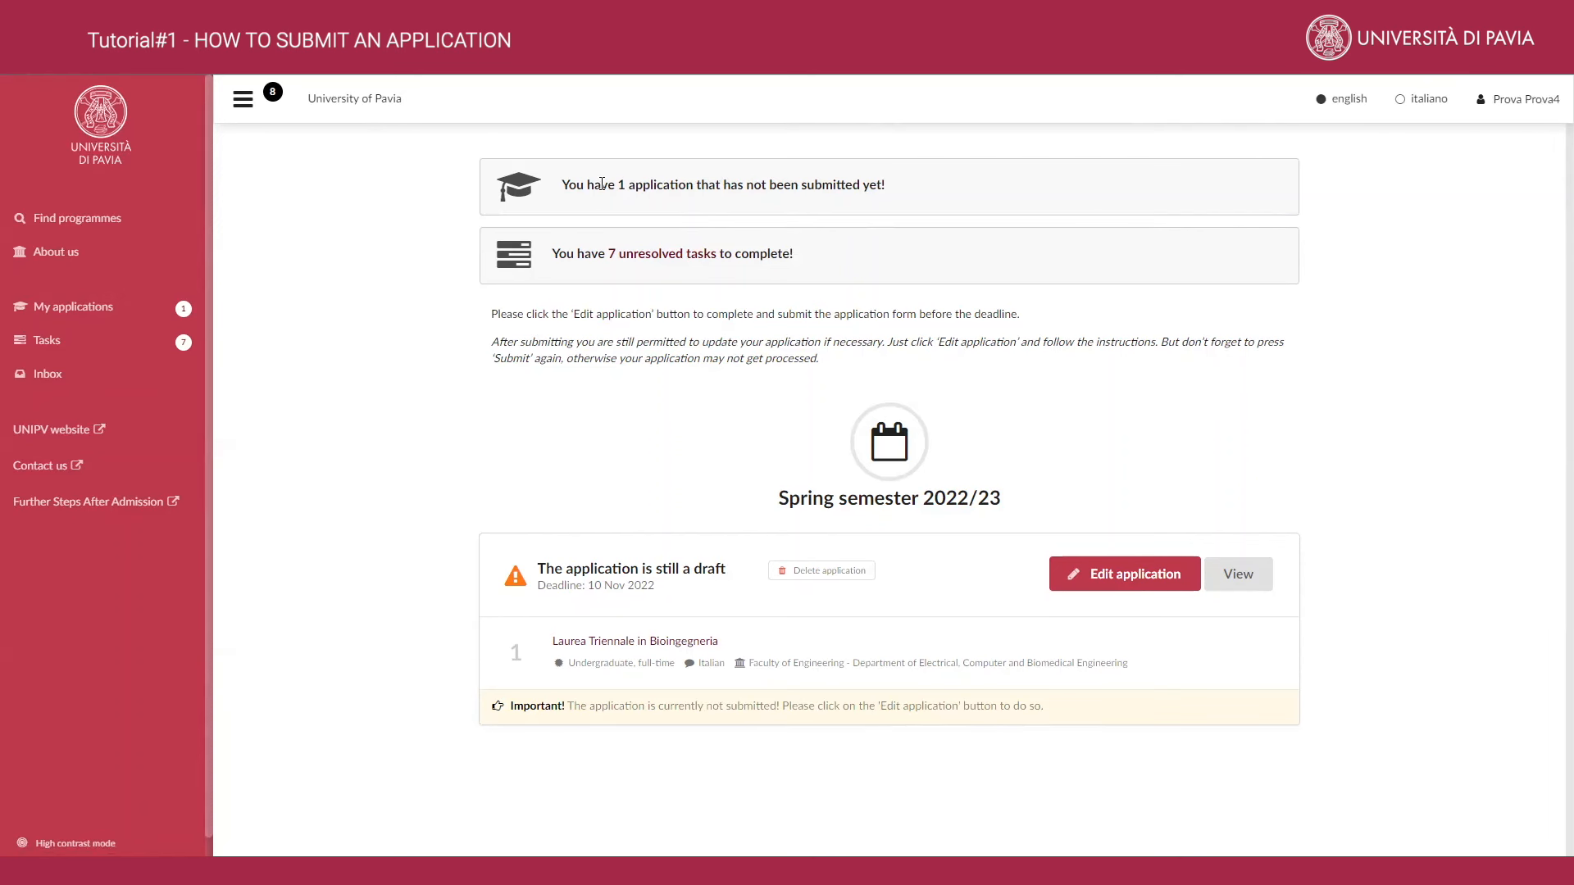
left_click(1125, 574)
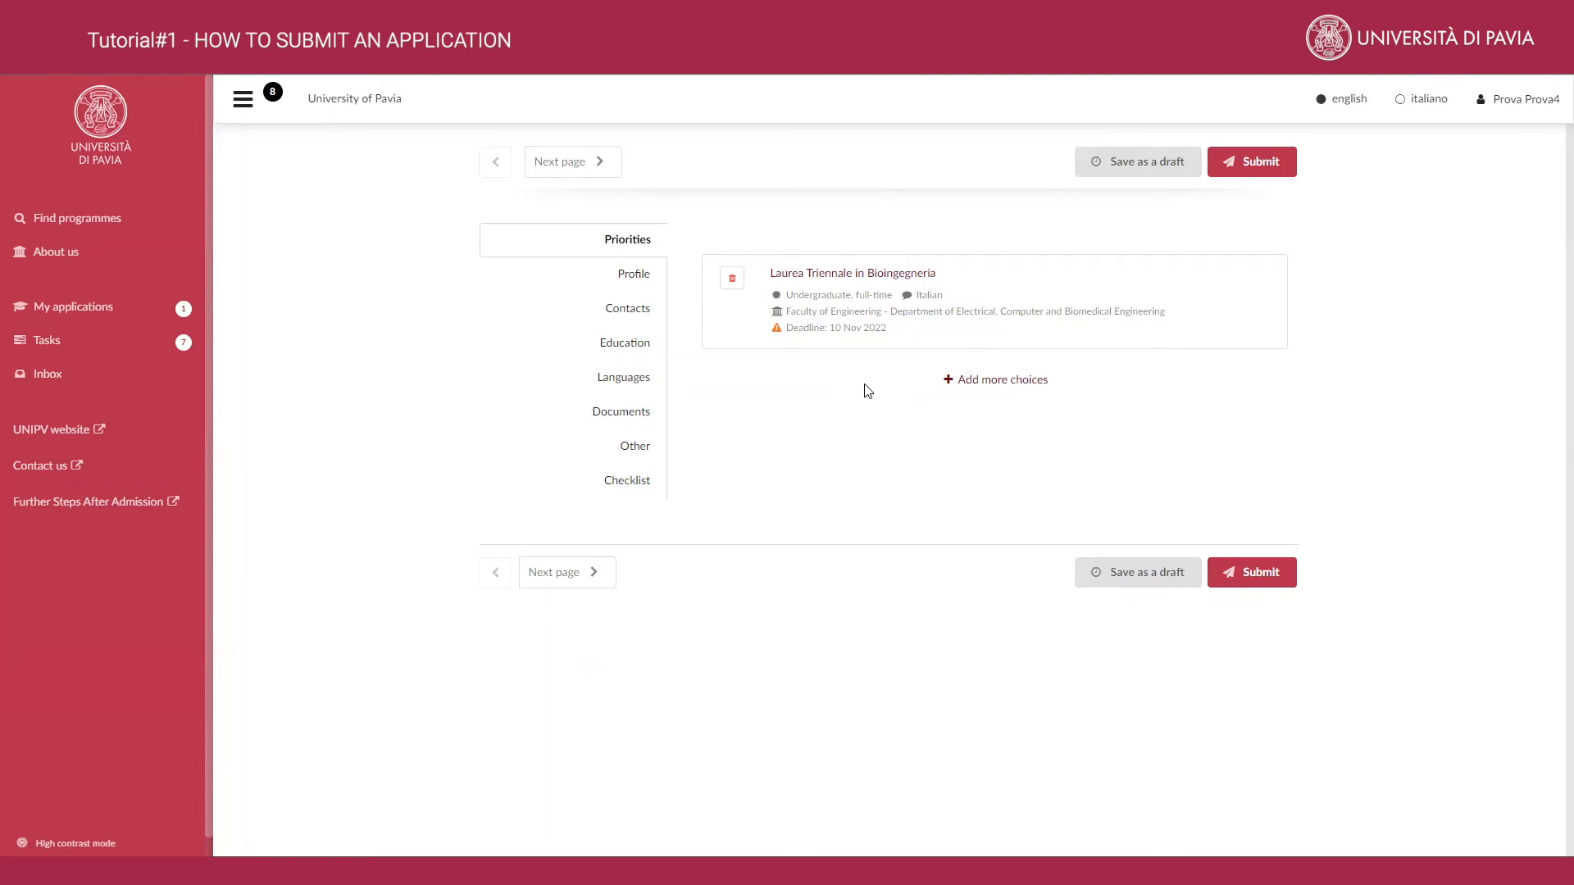
Step: Clear the given name in the application's Profile section and save the application as a draft
left_click(632, 282)
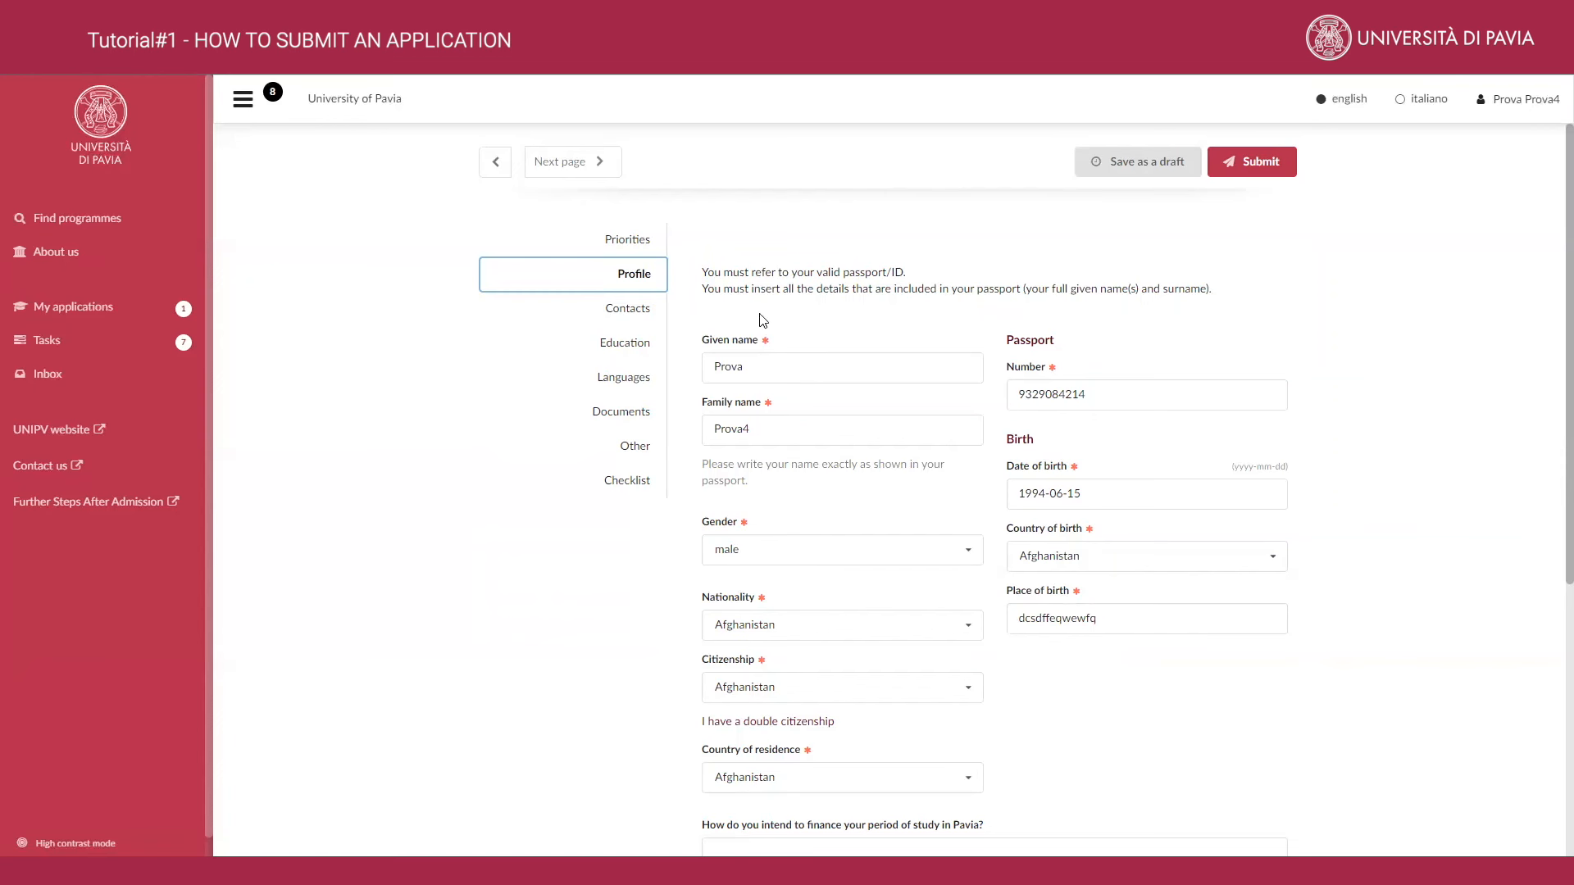
double_click(777, 361)
key("BackSpace")
left_click(1148, 176)
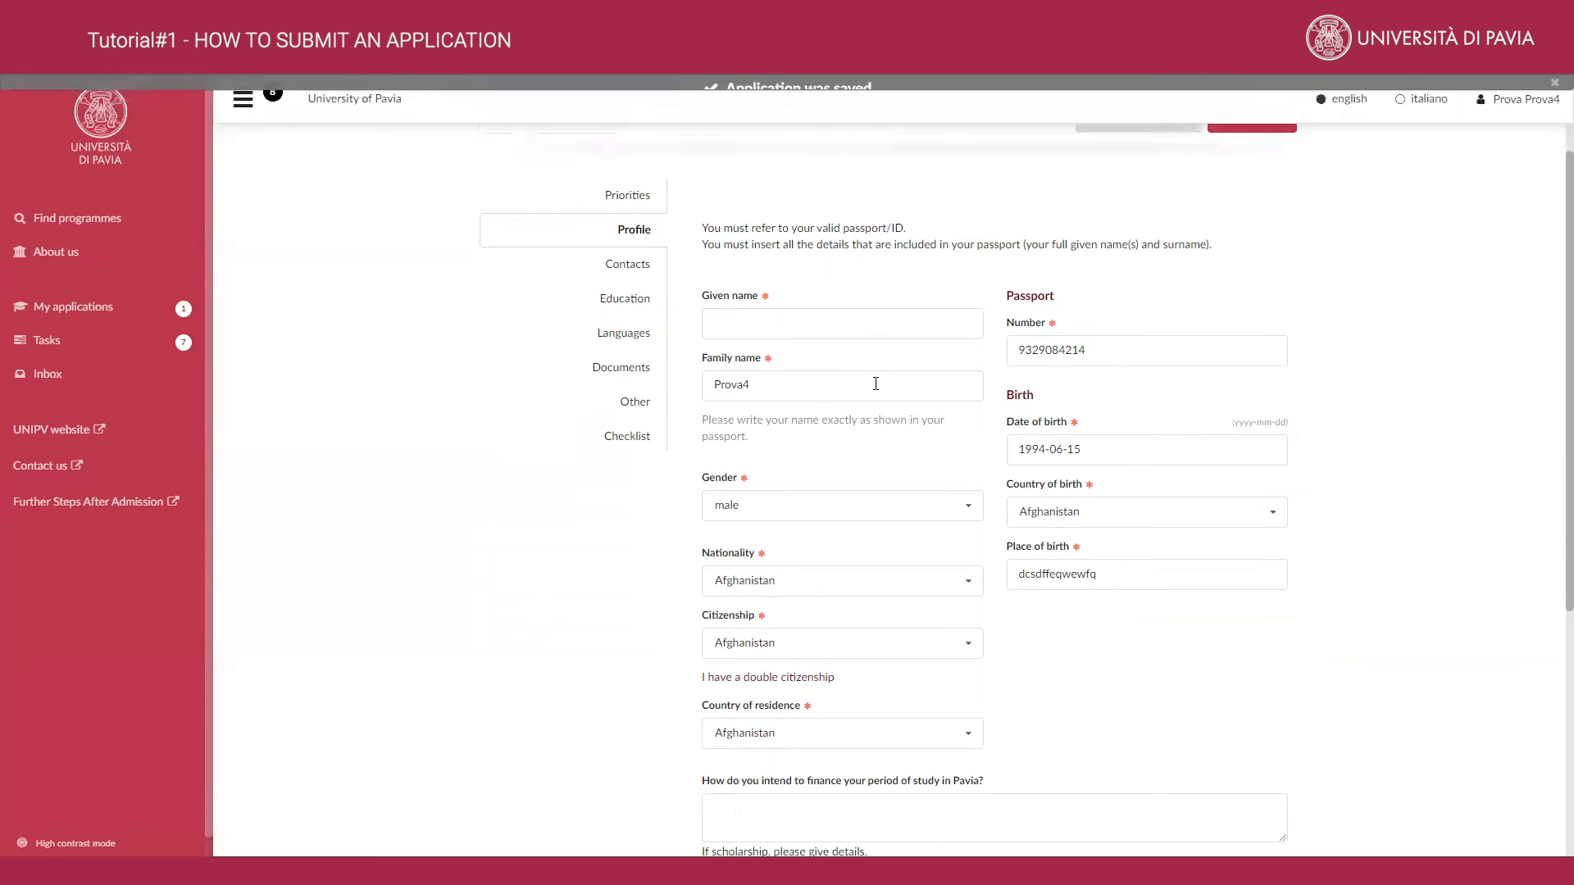
Step: Clear both the family name and the given name in the Profile section, and save the draft again
scroll(889, 401, "down", 3)
scroll(902, 393, "up", 3)
left_click(627, 308)
left_click(635, 278)
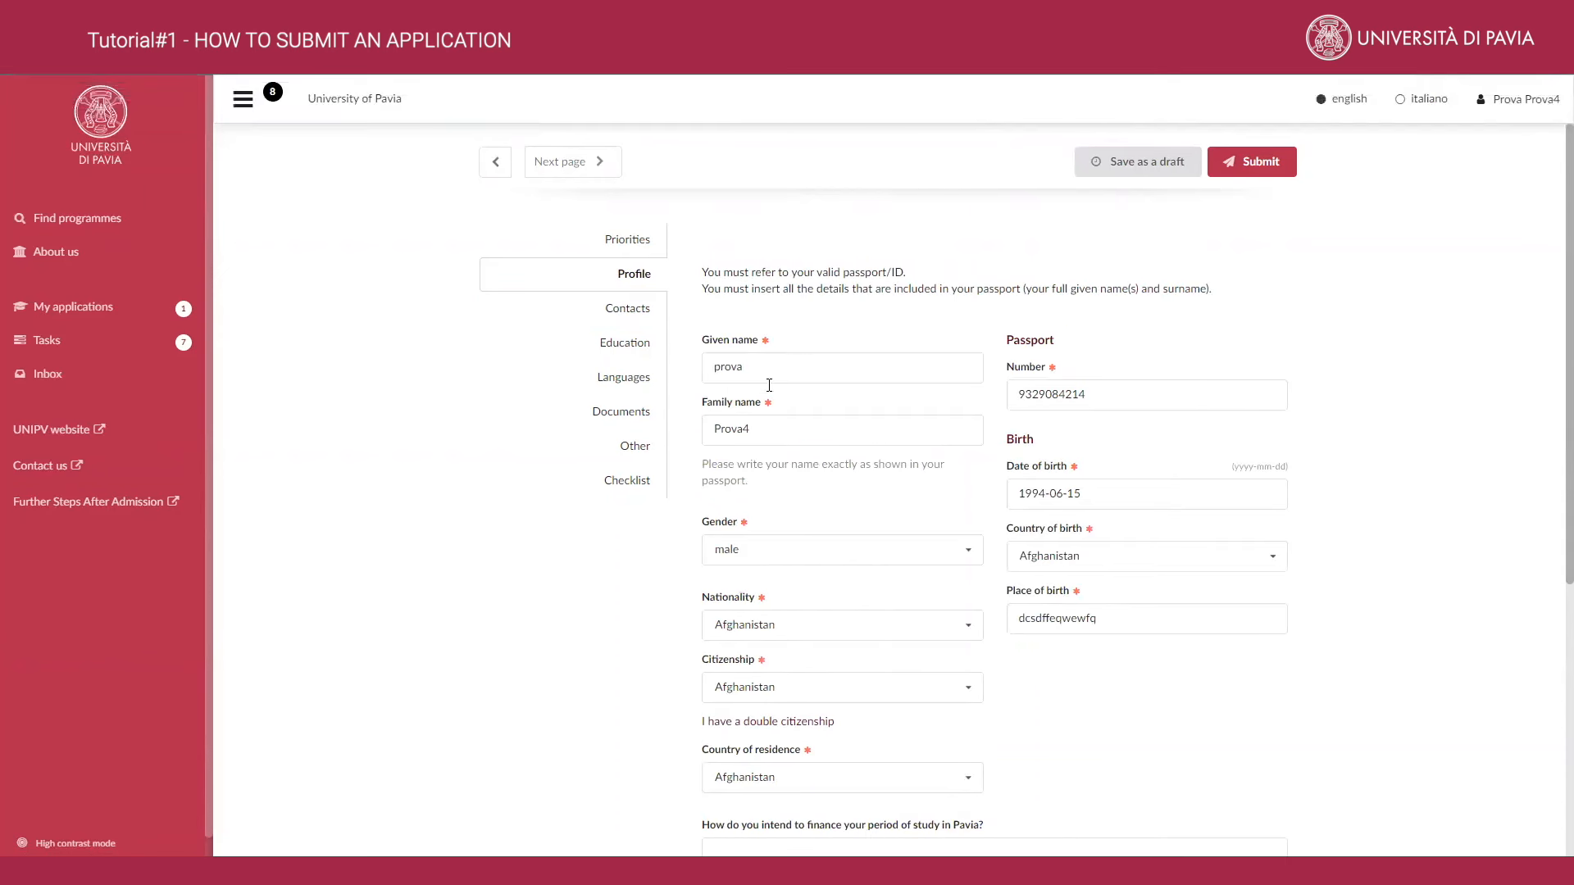
left_click_drag(742, 436, 689, 414)
key("BackSpace")
left_click_drag(746, 367, 697, 377)
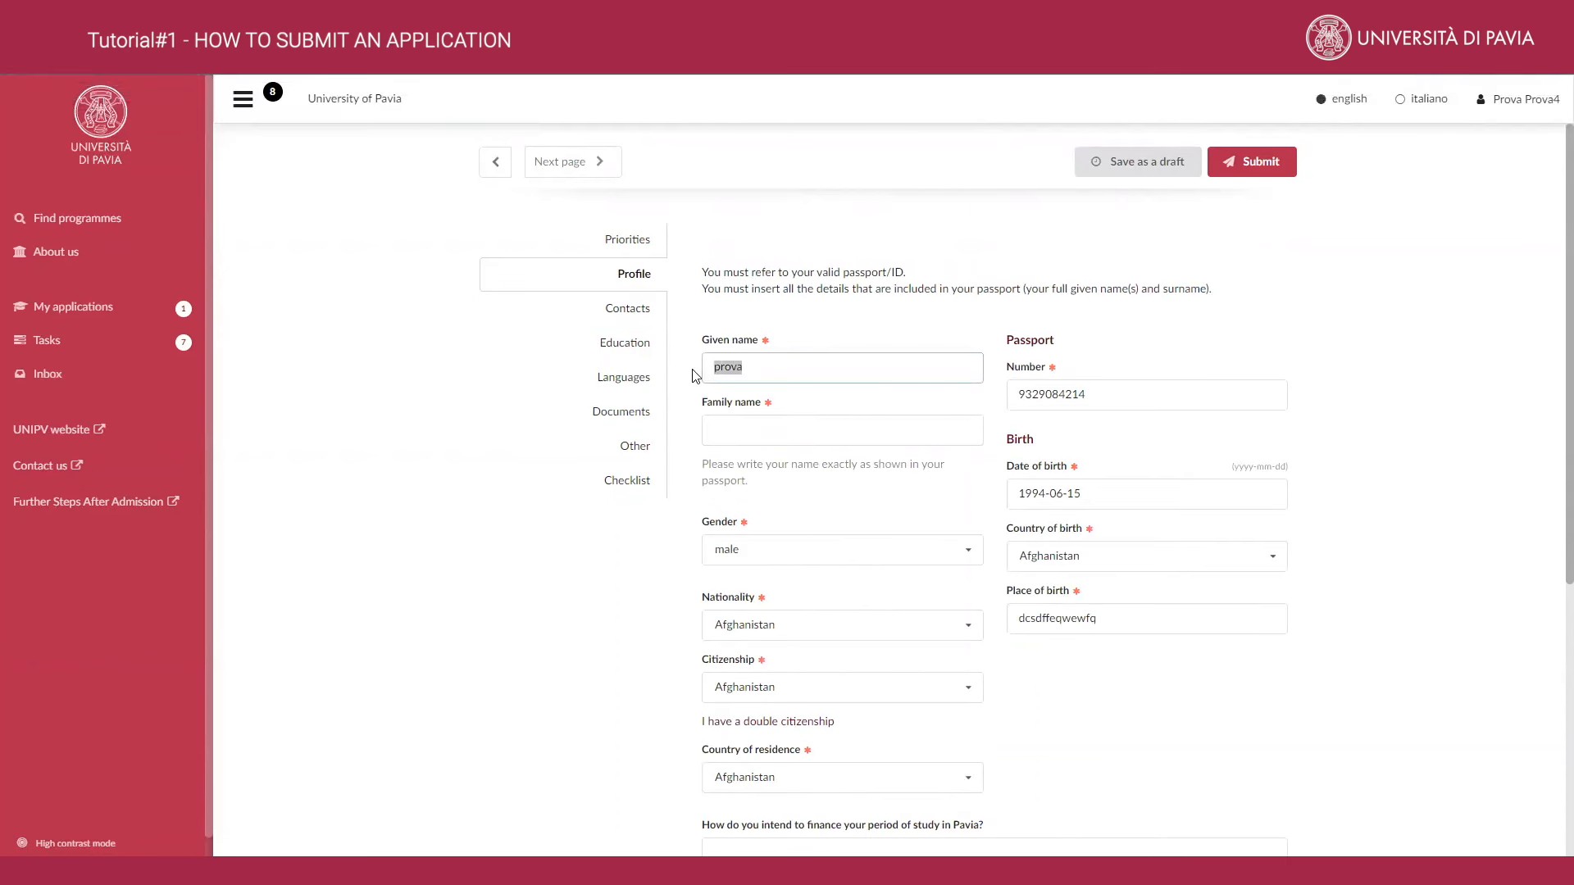
key("BackSpace")
left_click(1098, 164)
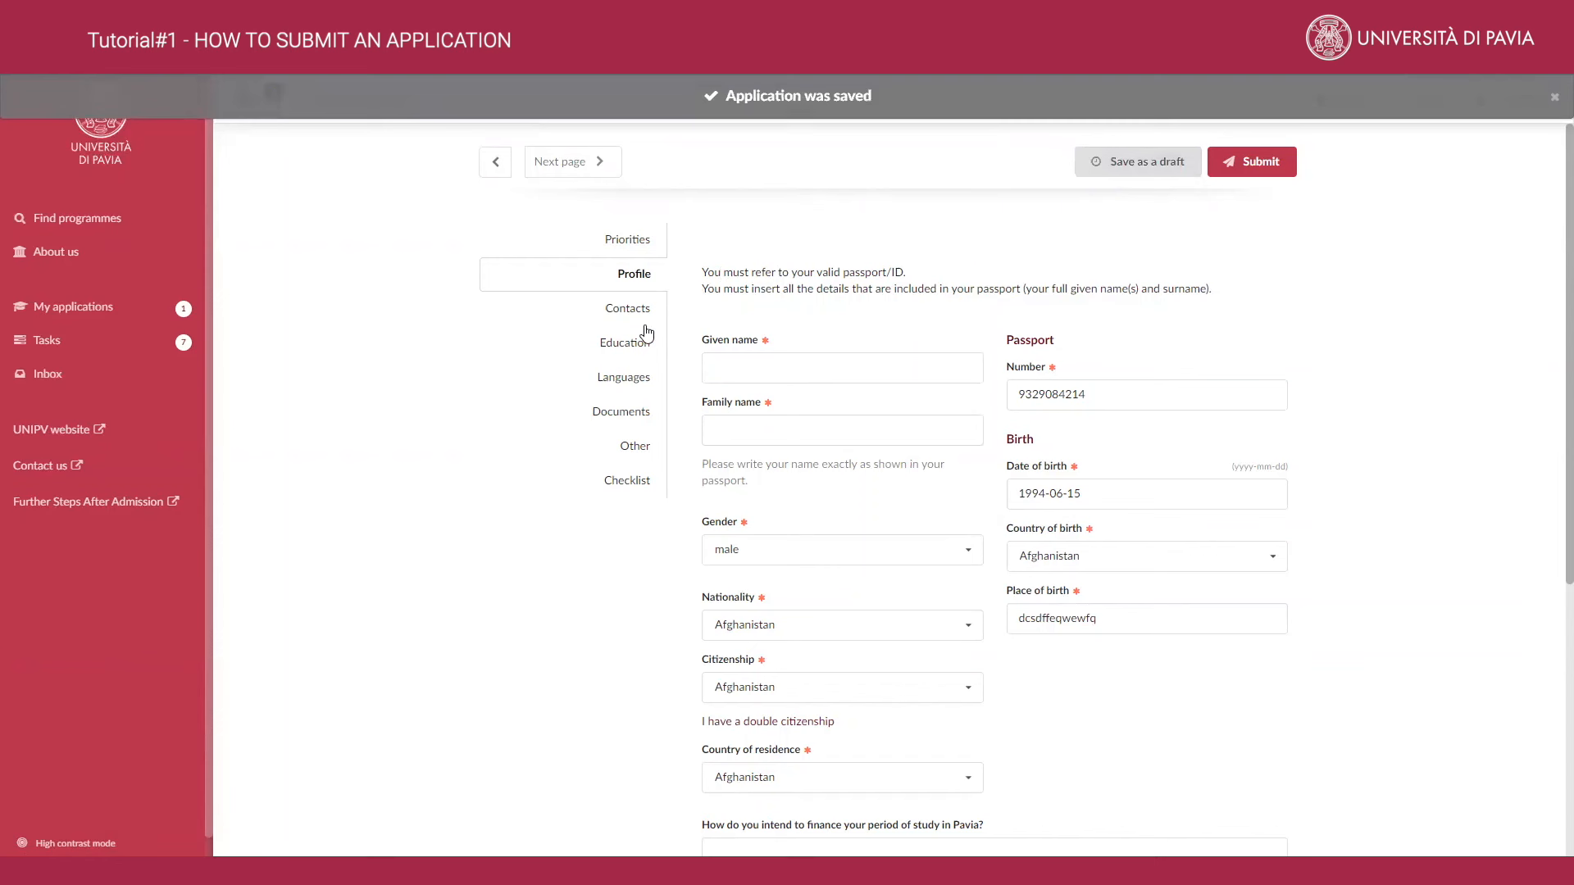
Step: Review the Contacts section, and check the programme's application deadline in the Priorities section
left_click(622, 323)
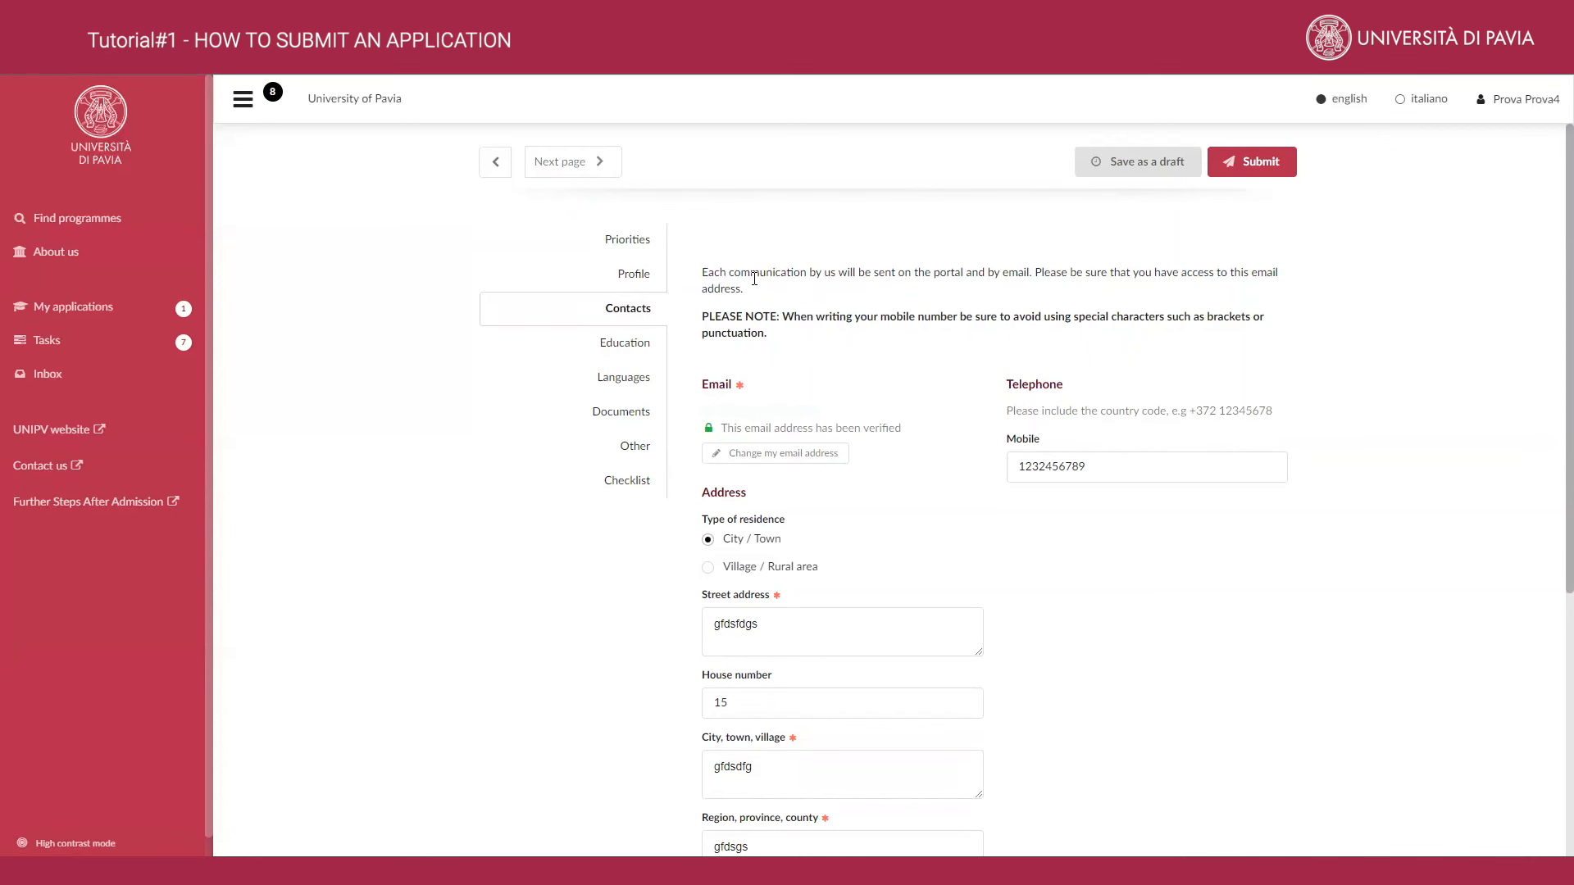
left_click(643, 243)
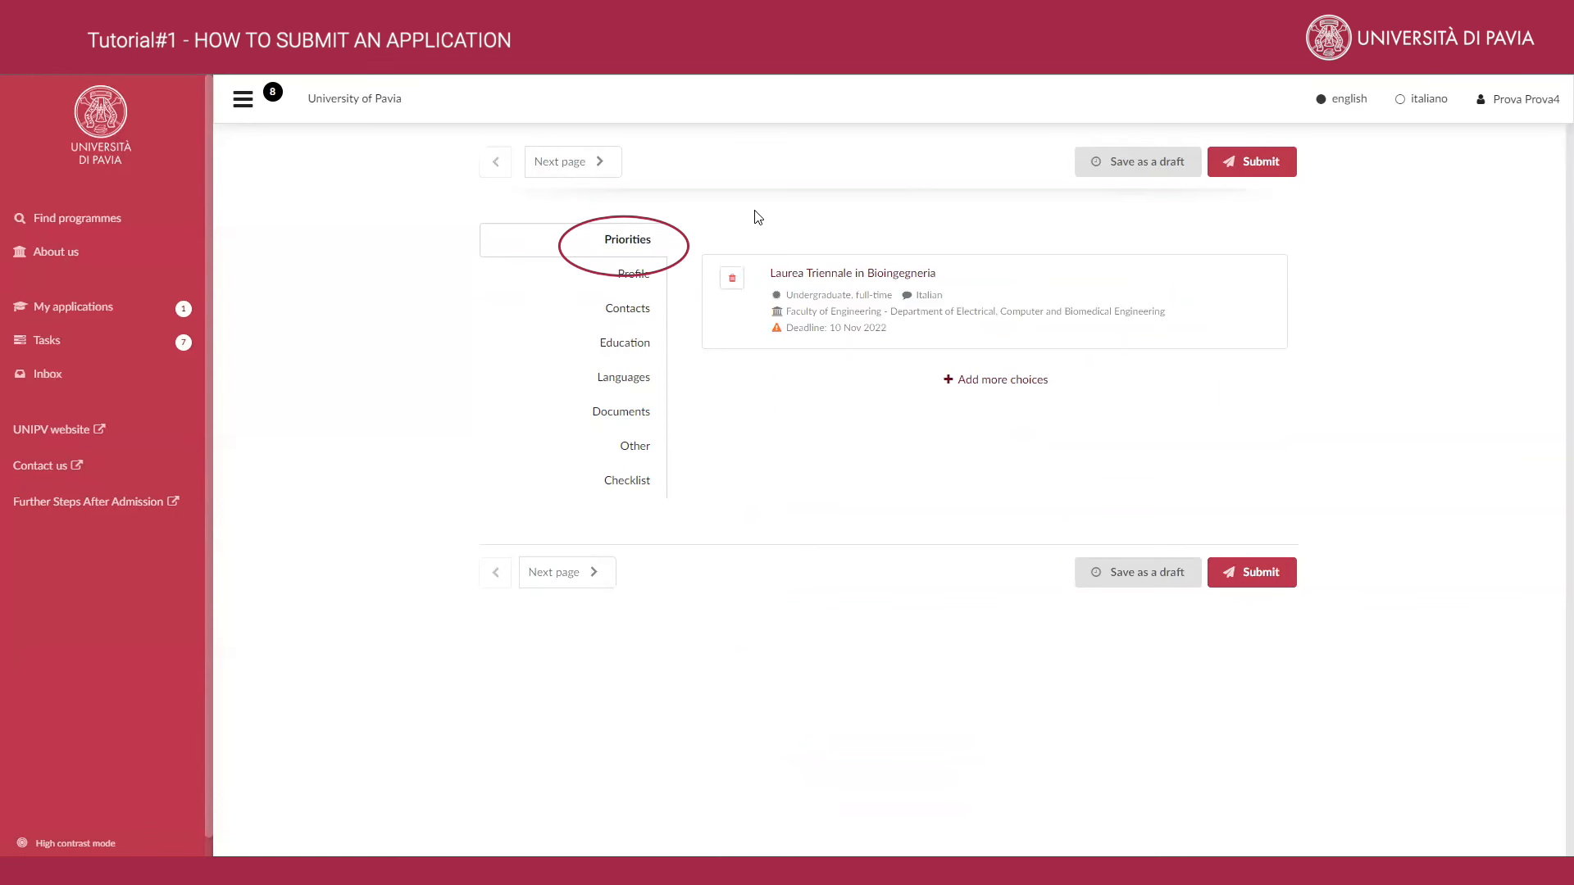
left_click_drag(785, 328, 890, 334)
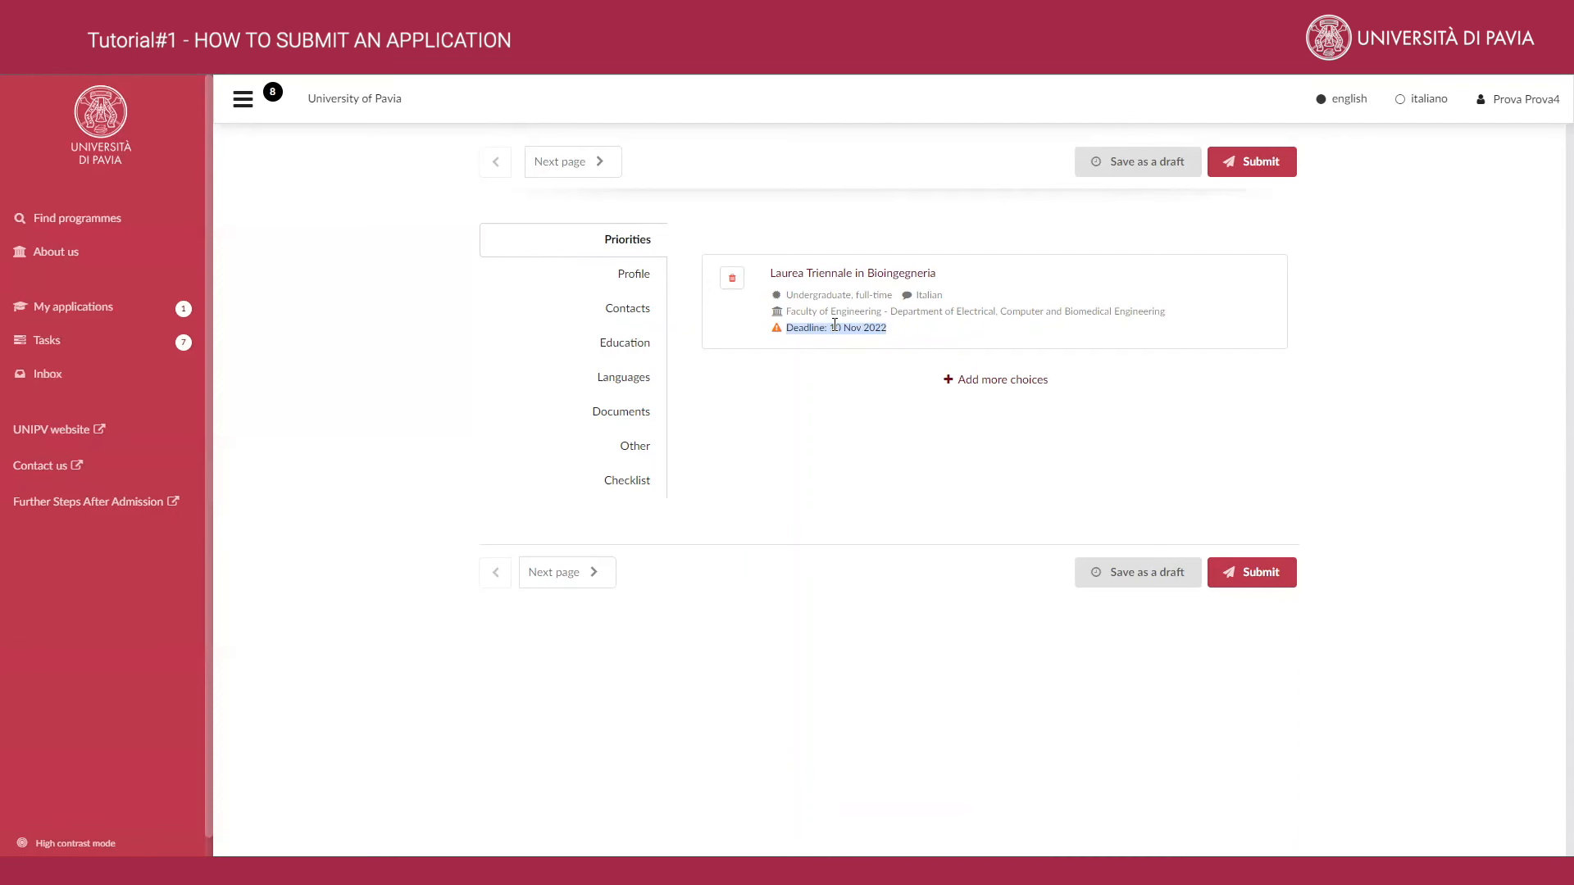
left_click(901, 334)
Step: Insert a second block in the Education section and set its level of education to Bachelor of Science
left_click(639, 350)
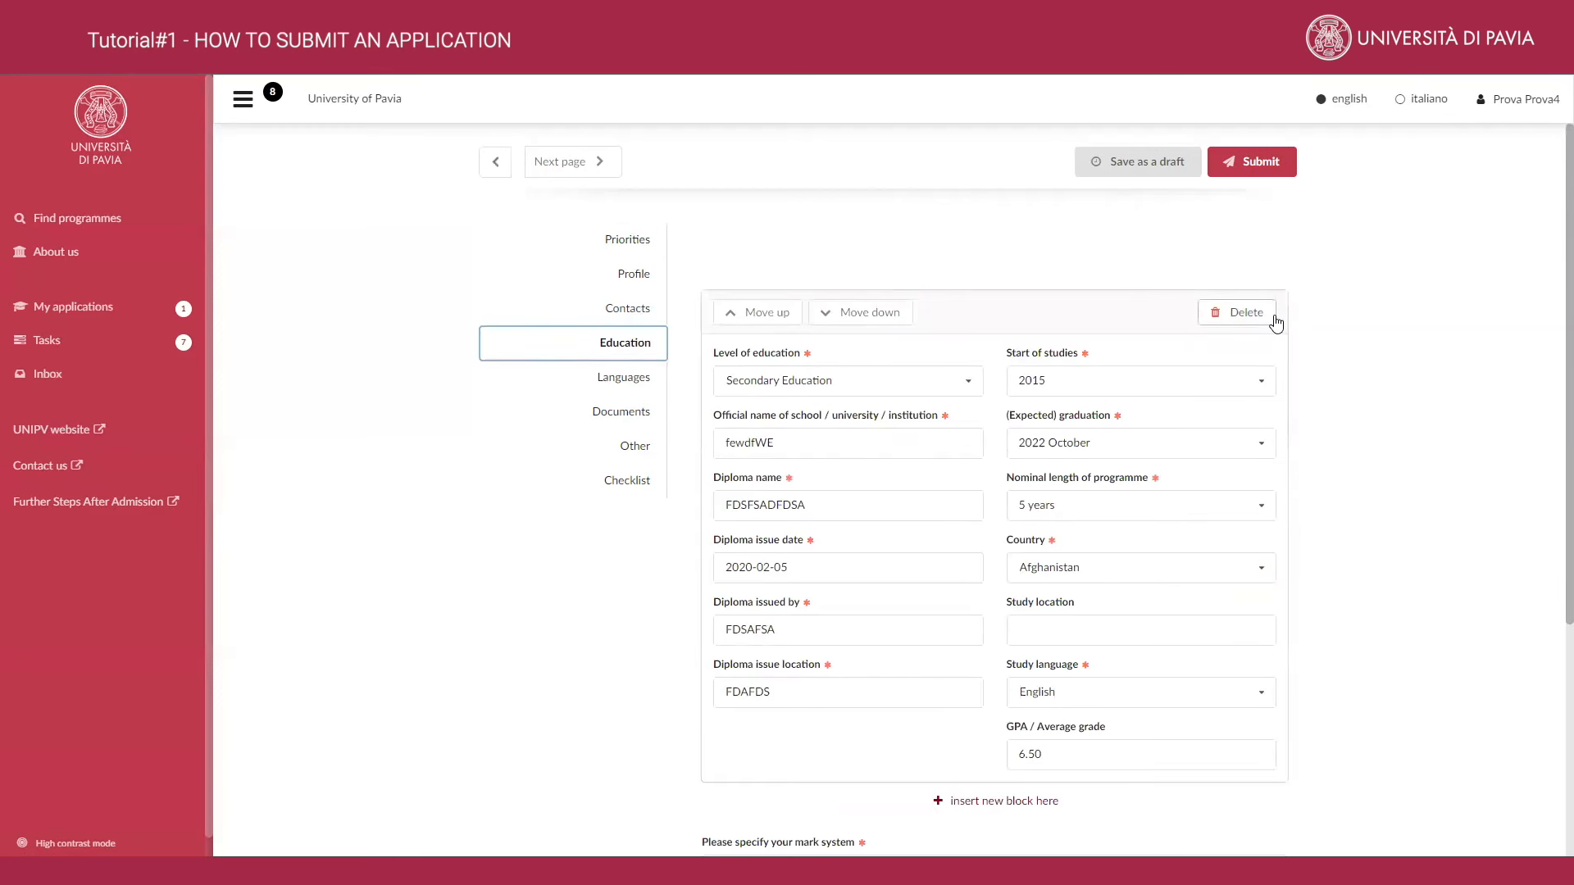
scroll(1329, 365, "down", 1)
scroll(1326, 366, "down", 2)
scroll(1326, 366, "up", 3)
scroll(984, 265, "down", 1)
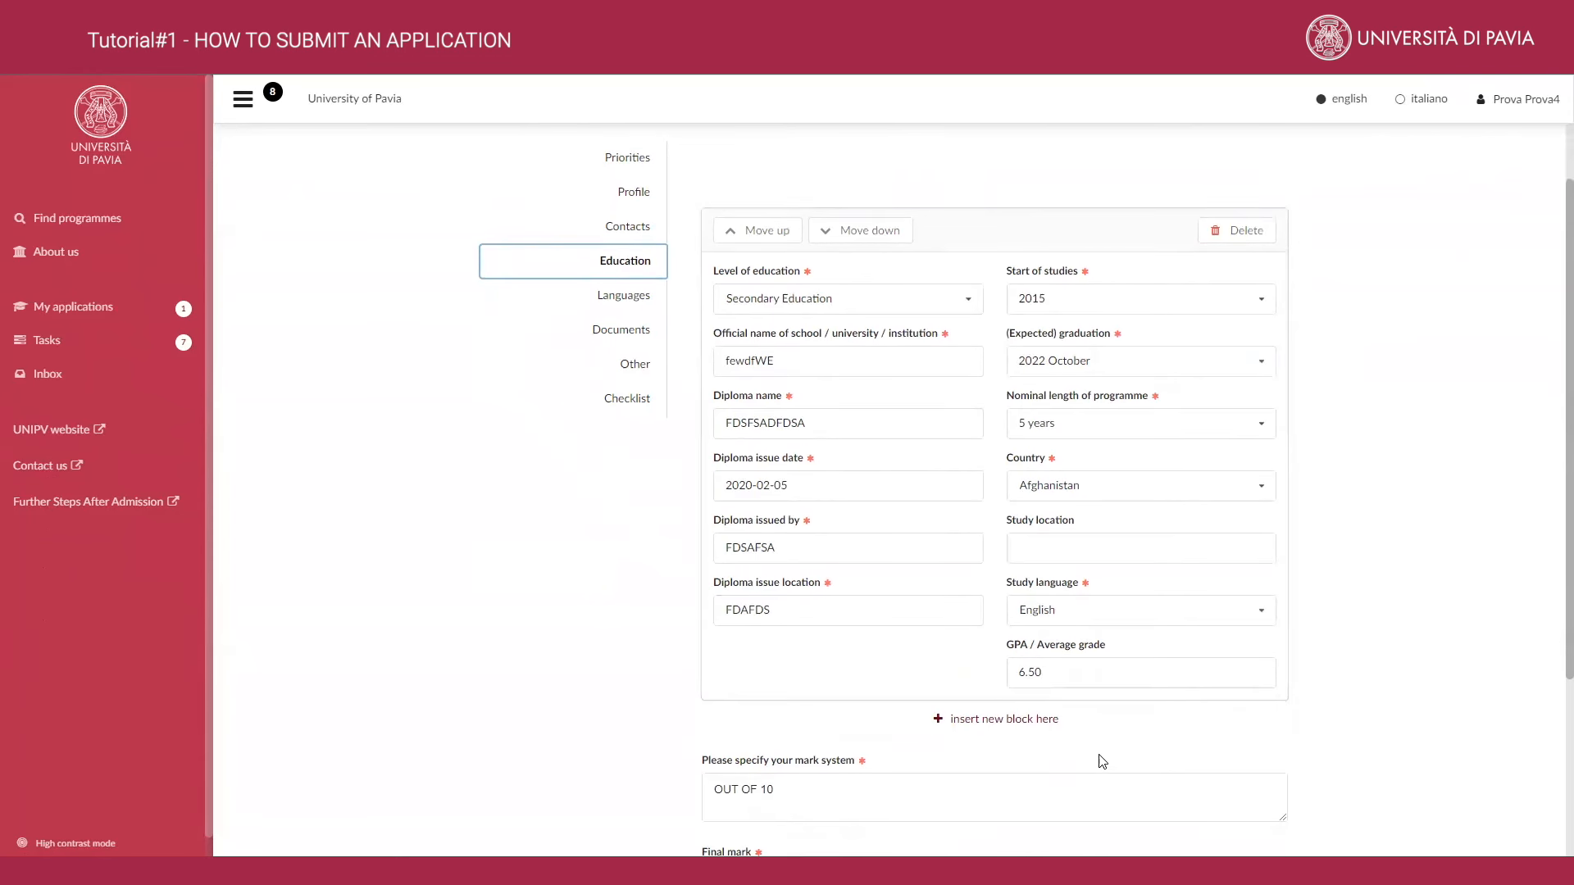
left_click(982, 728)
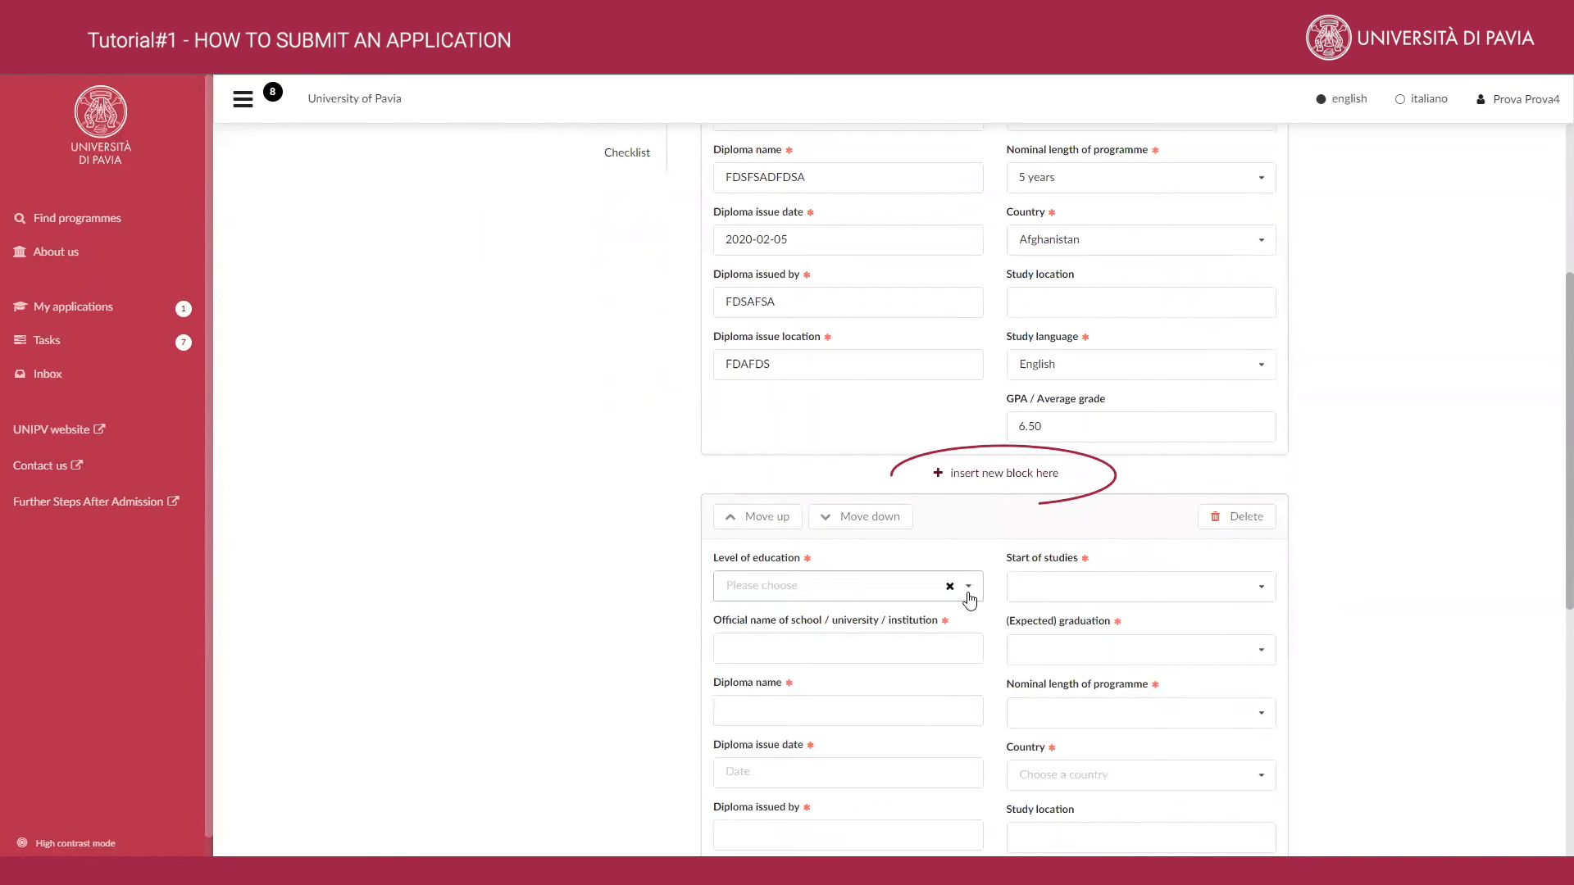
left_click(968, 593)
left_click(844, 774)
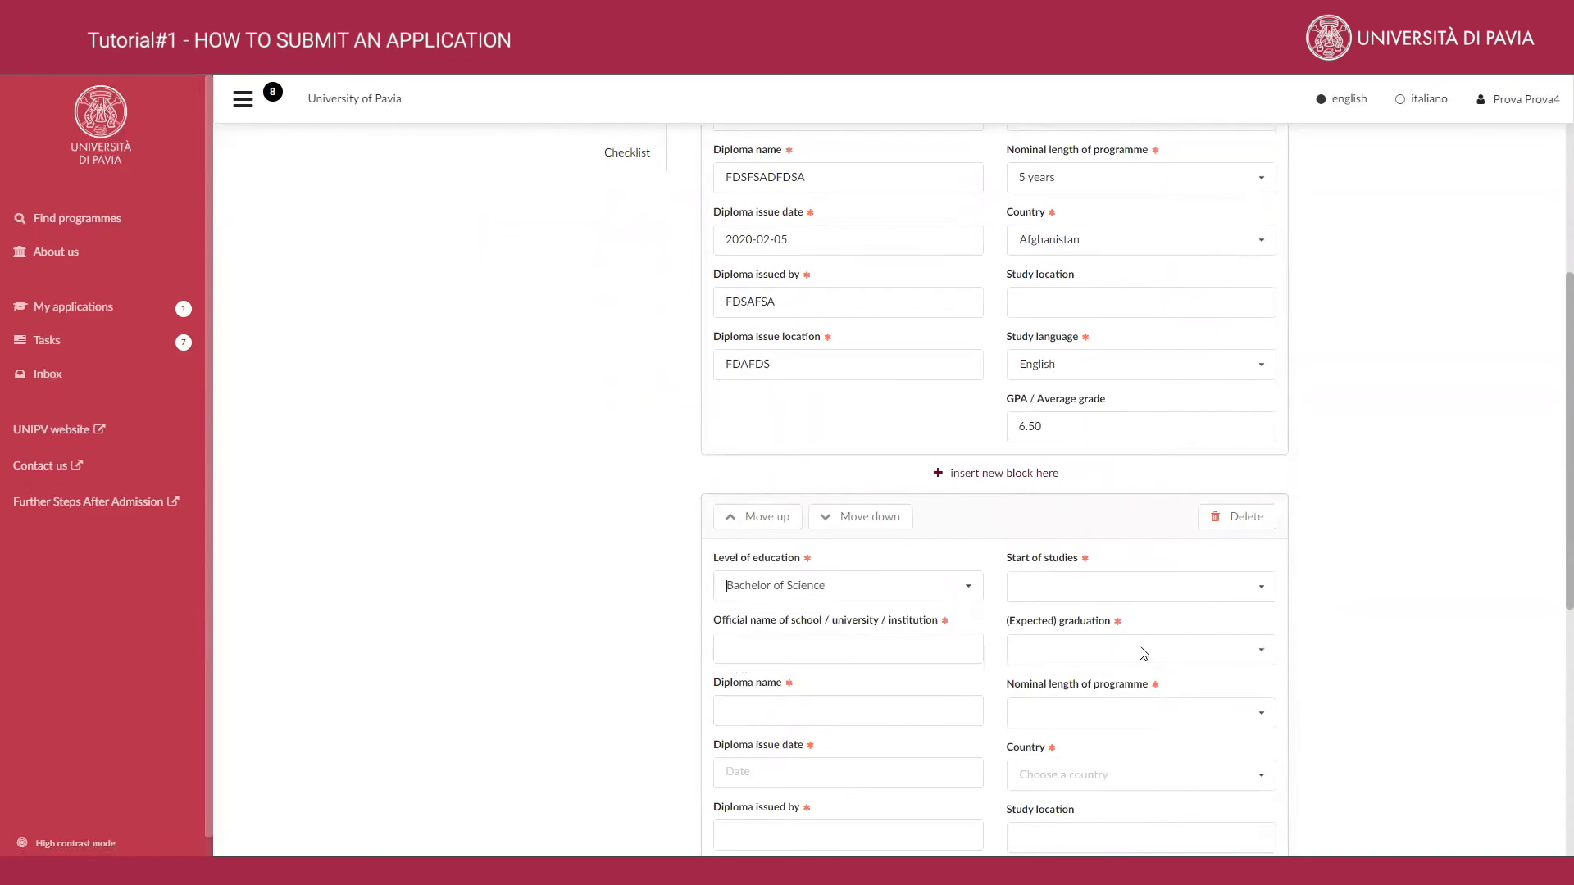
Step: In the new education block, enter fdsfdsfd as the institution's official name and fdsffds as the diploma name
scroll(1380, 615, "down", 3)
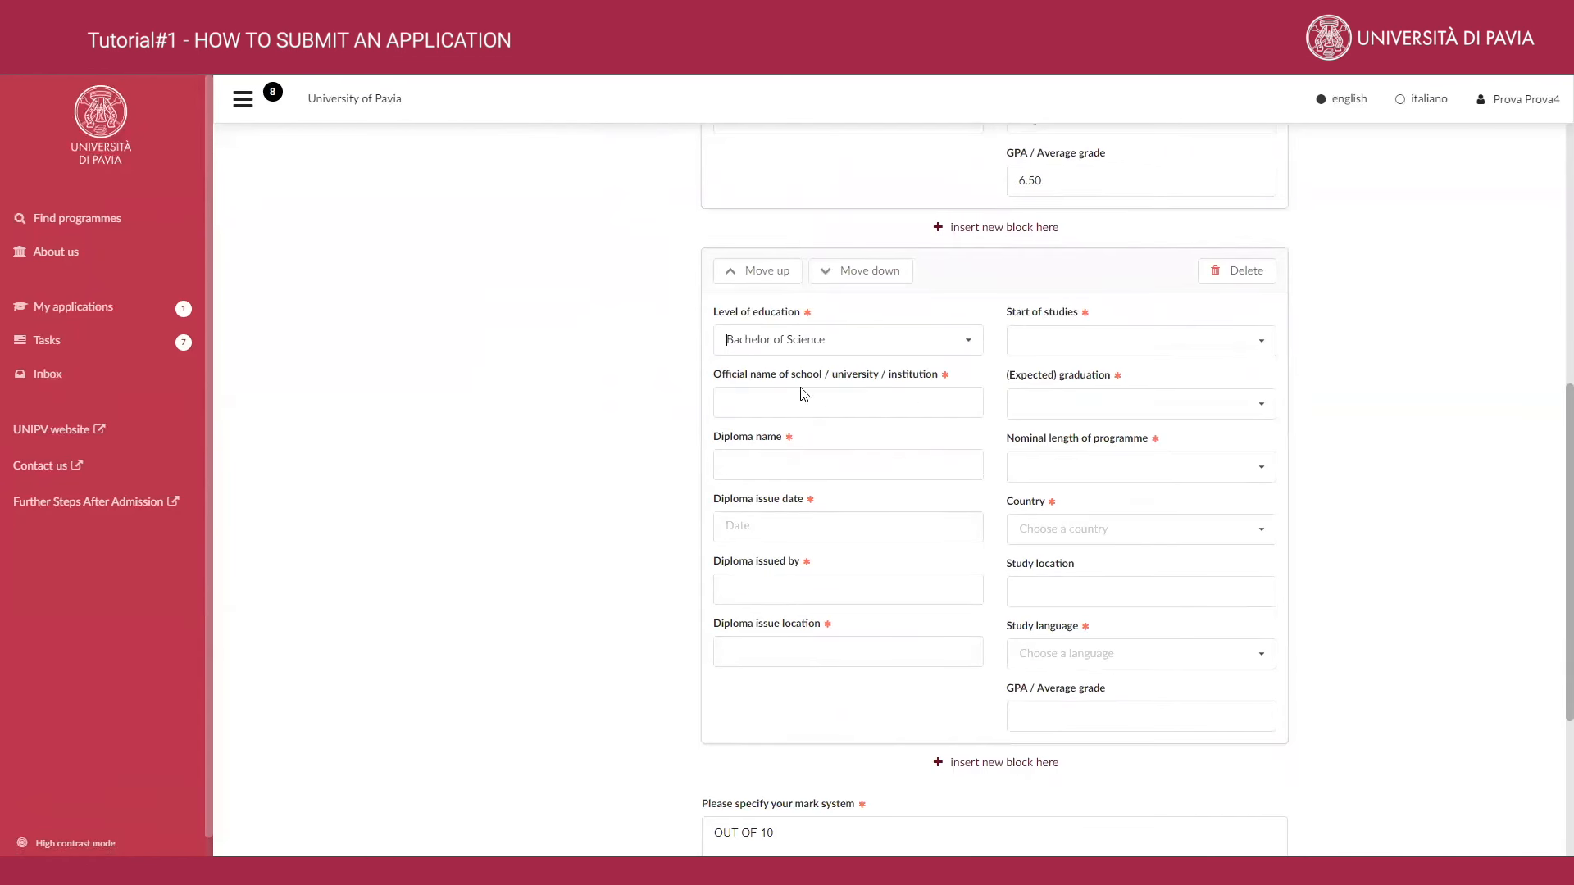
left_click(778, 400)
type("fdsfdsfd")
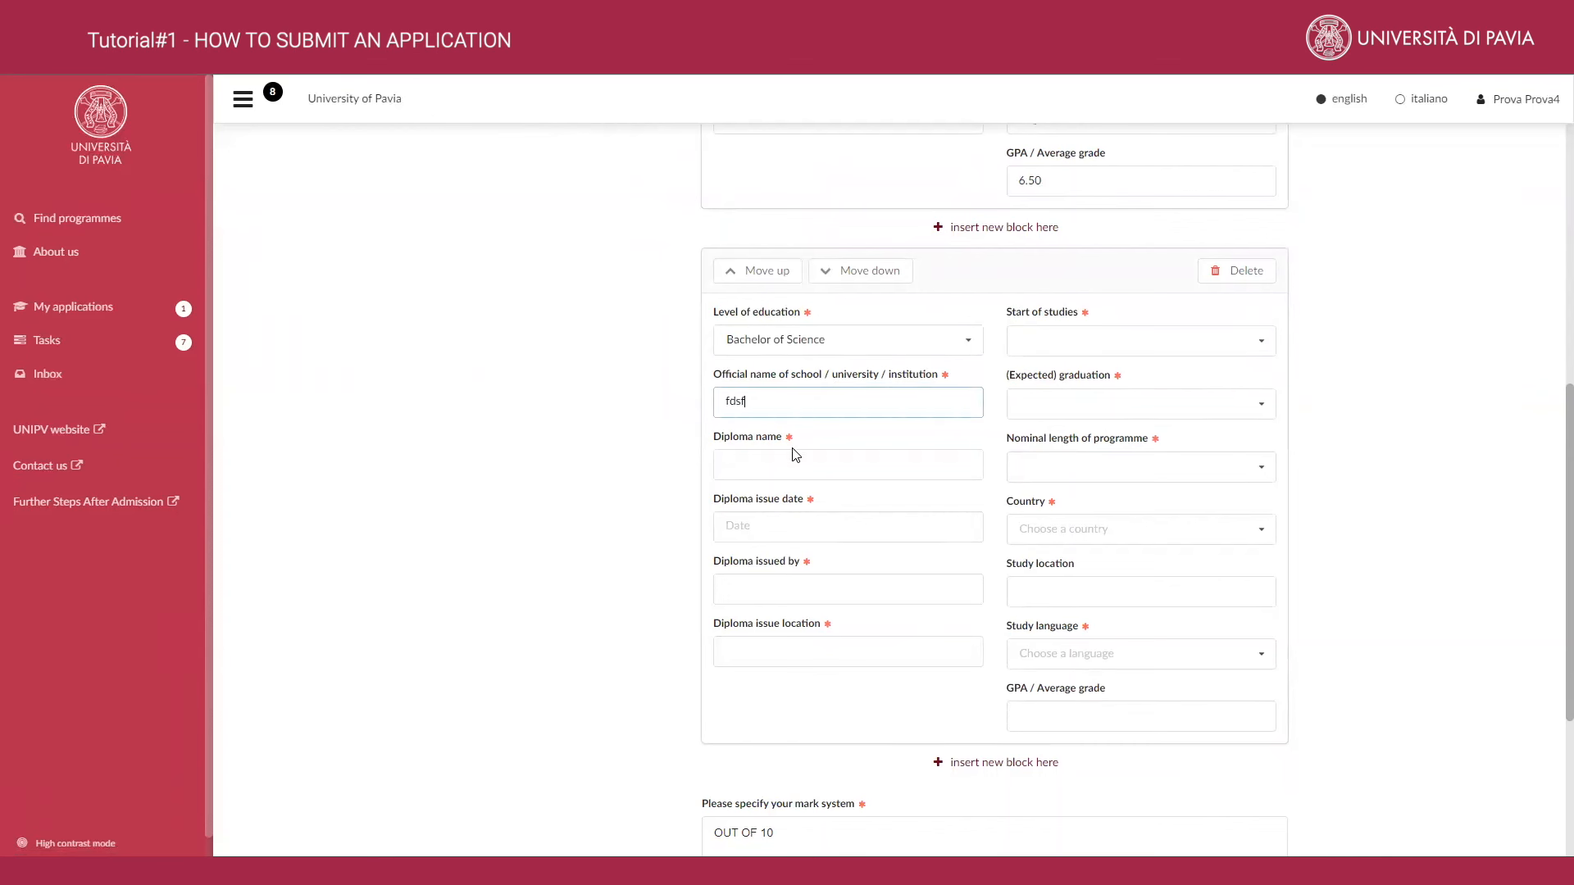
left_click(795, 455)
type("fdsfdsfd")
Step: Set the new block's diploma issue date to 2024-06-12, with fdsfdsfd as issuer and fdsdfsd as issue location
left_click(809, 525)
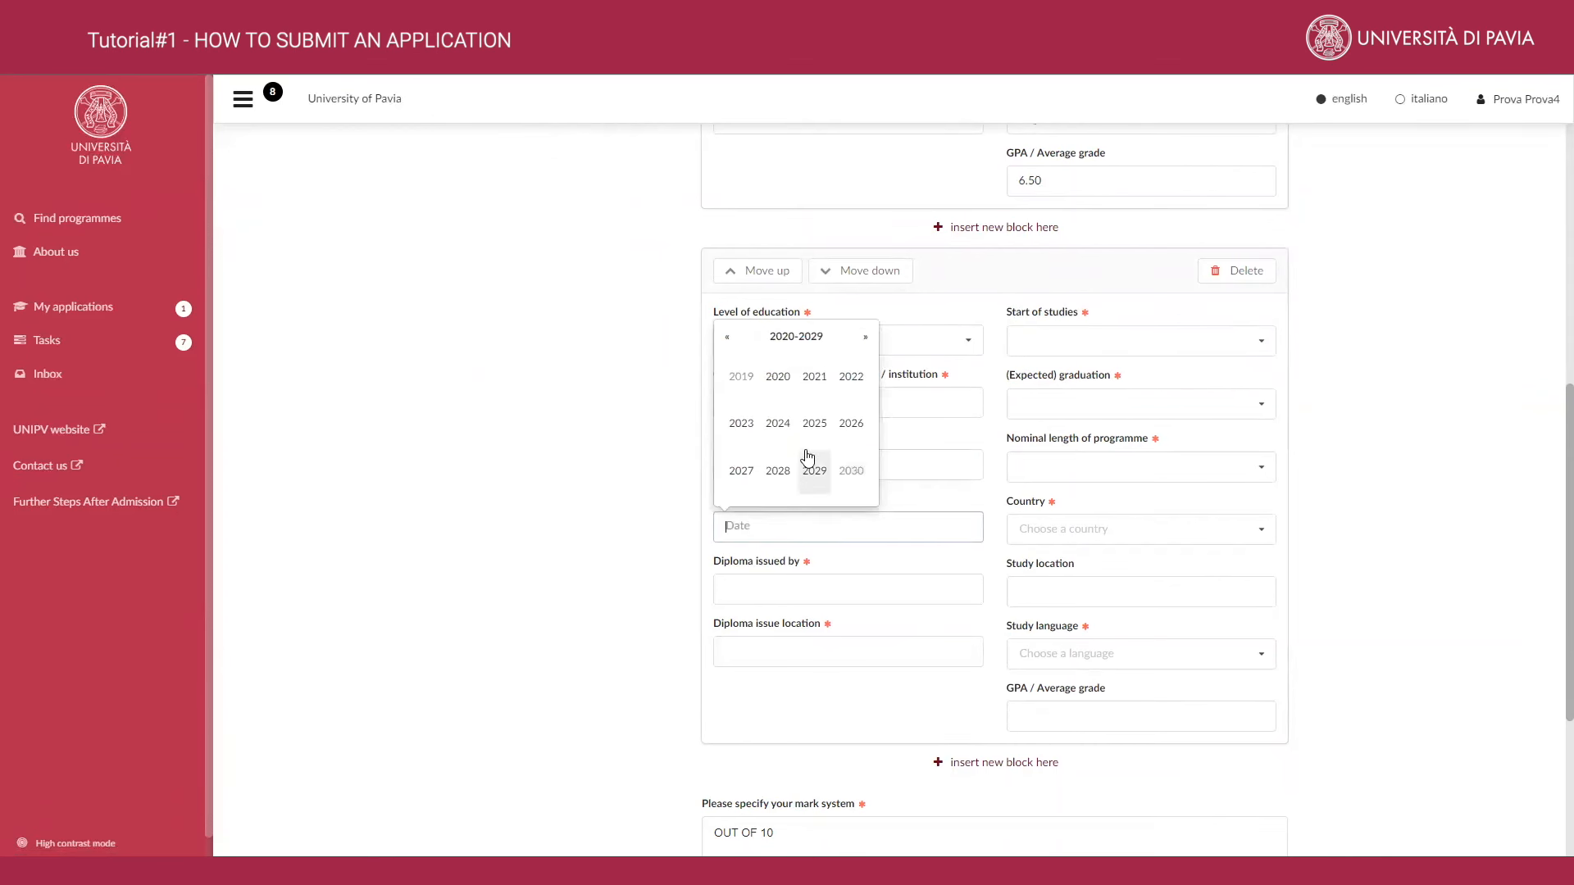
left_click(777, 423)
left_click(777, 423)
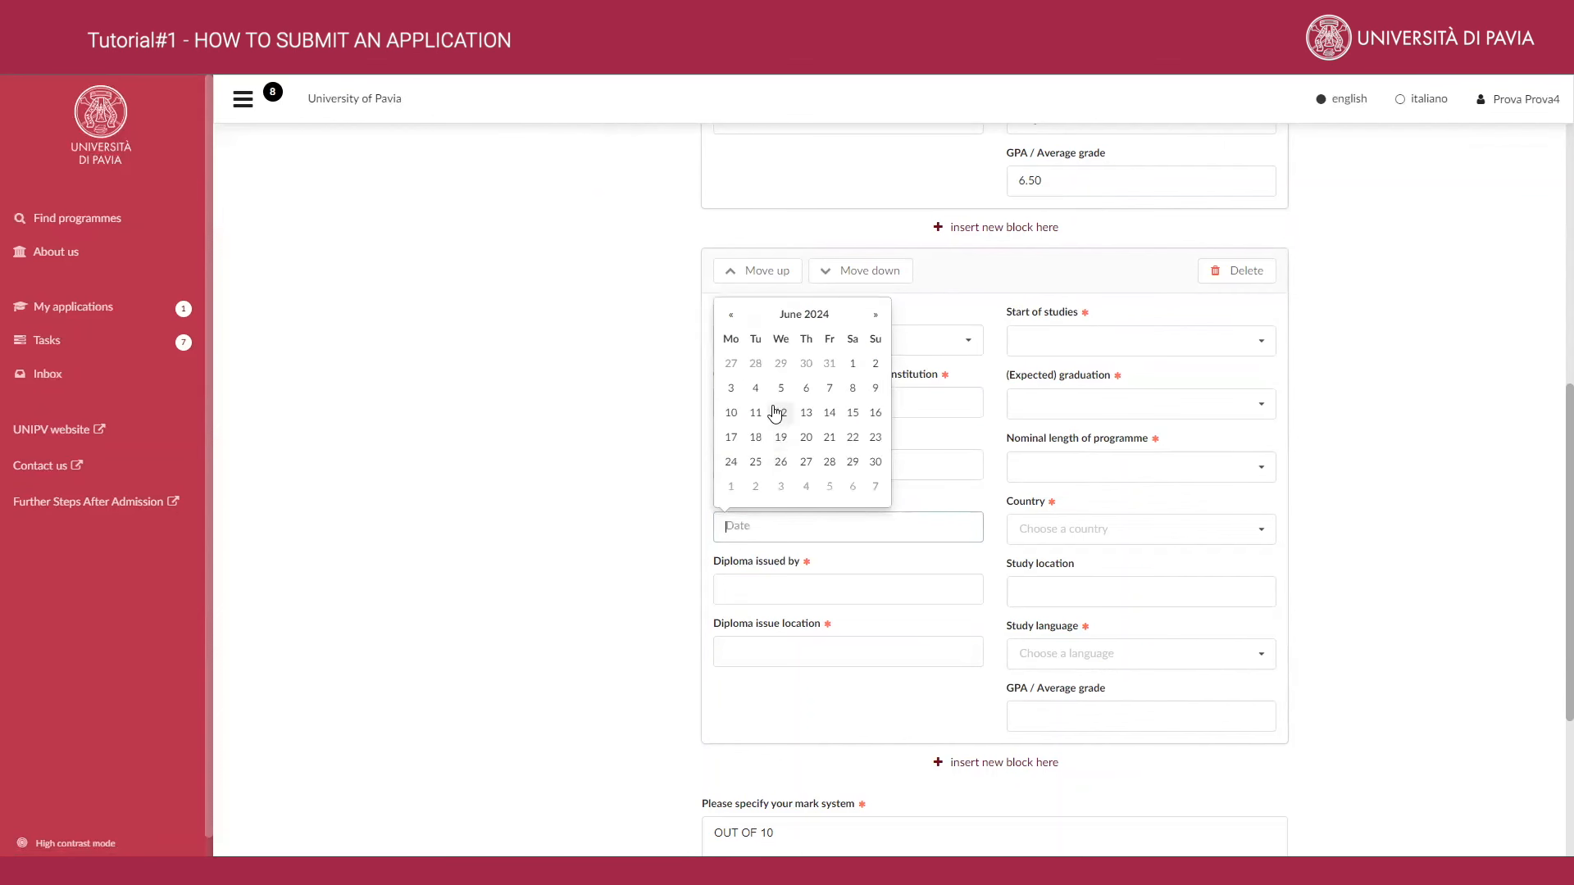
left_click(776, 411)
left_click(769, 587)
type("fdsfdsfd")
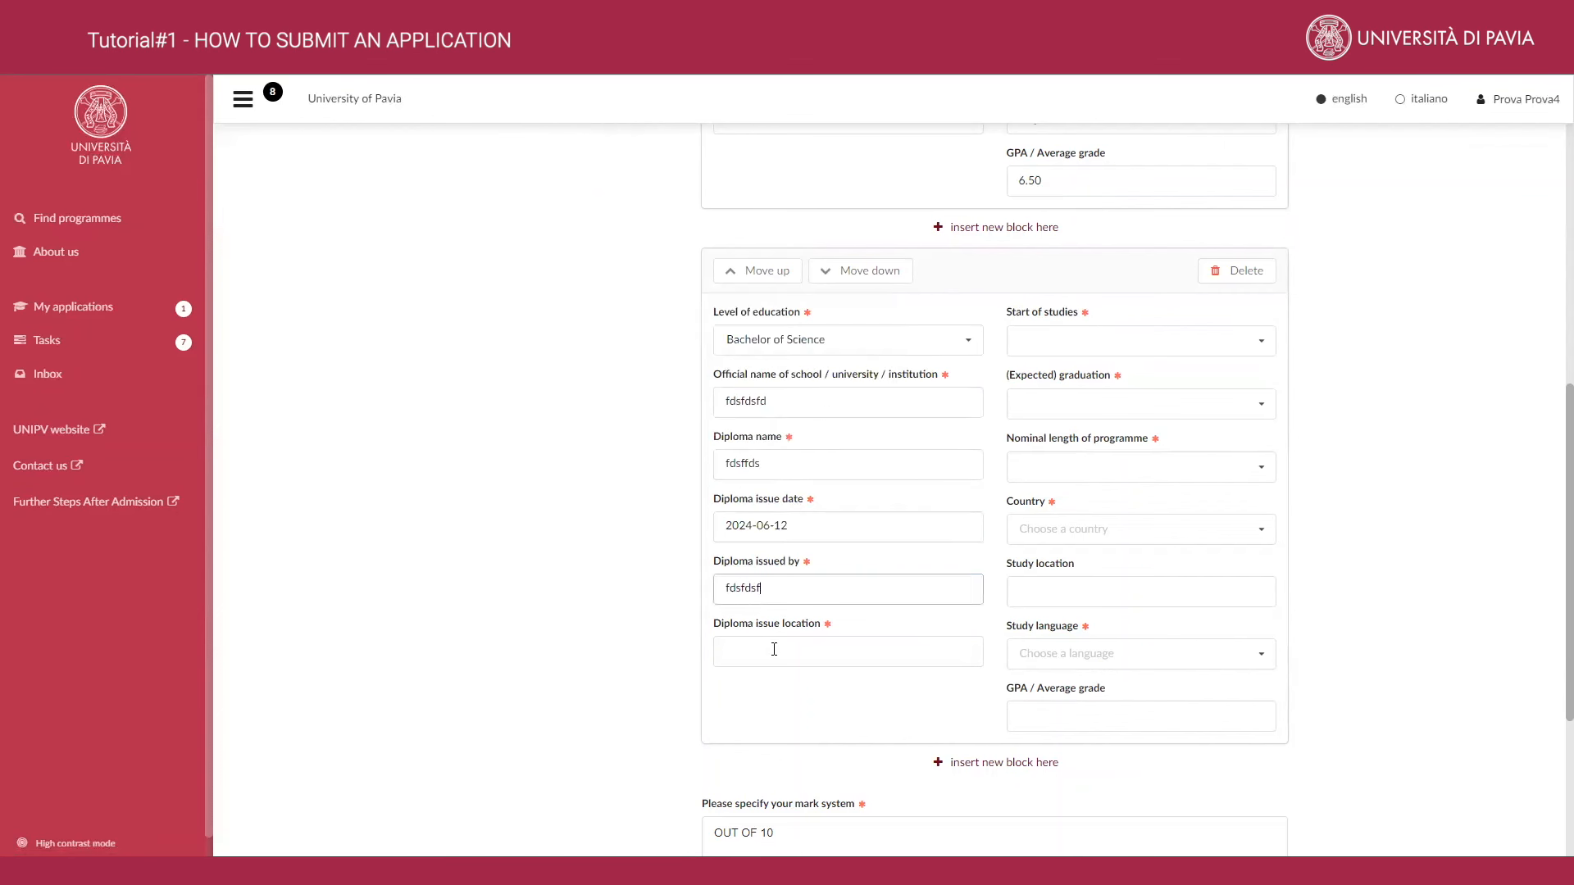
left_click(774, 650)
type("fdsdfsd")
Step: Set the new block's start of studies to 2022 November and its expected graduation to 2024 January
left_click(1048, 348)
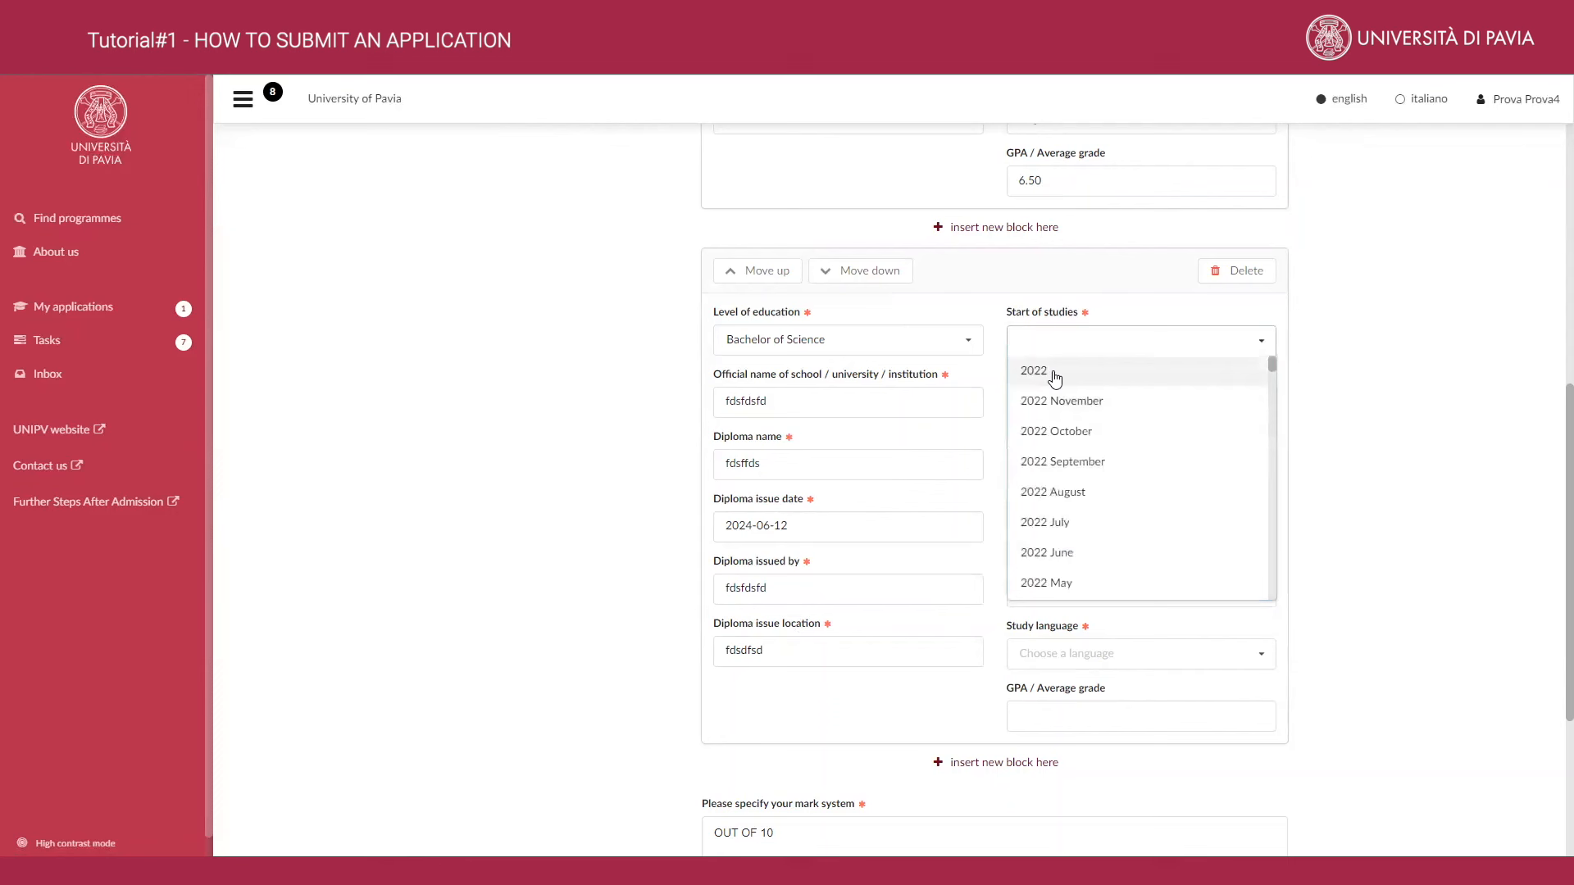
left_click(1068, 401)
left_click(1105, 401)
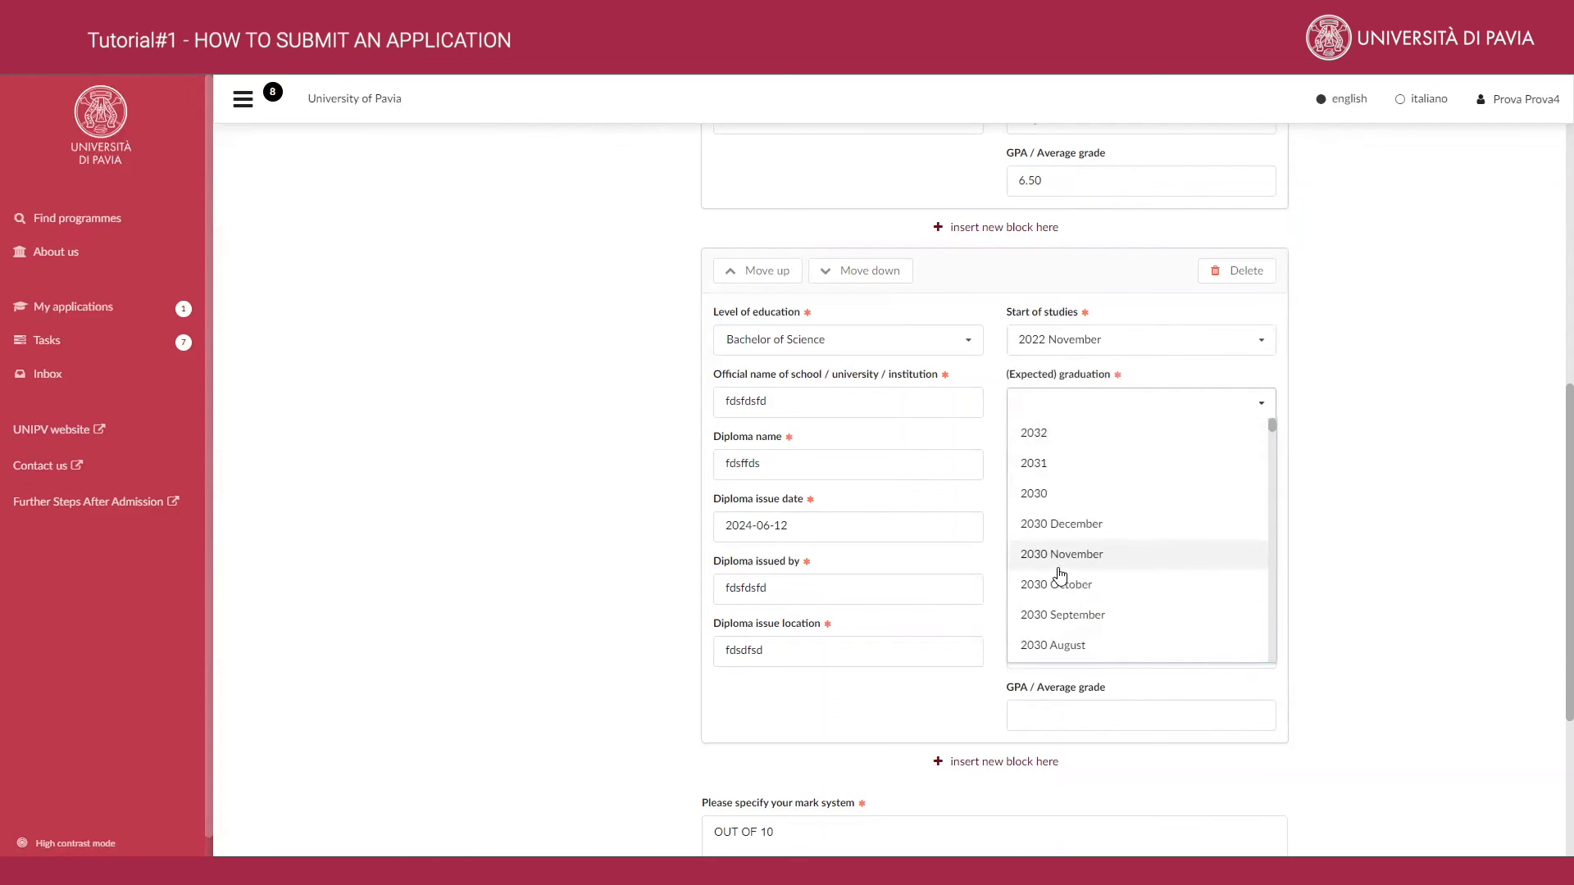
scroll(1057, 572, "down", 10)
scroll(1055, 560, "down", 10)
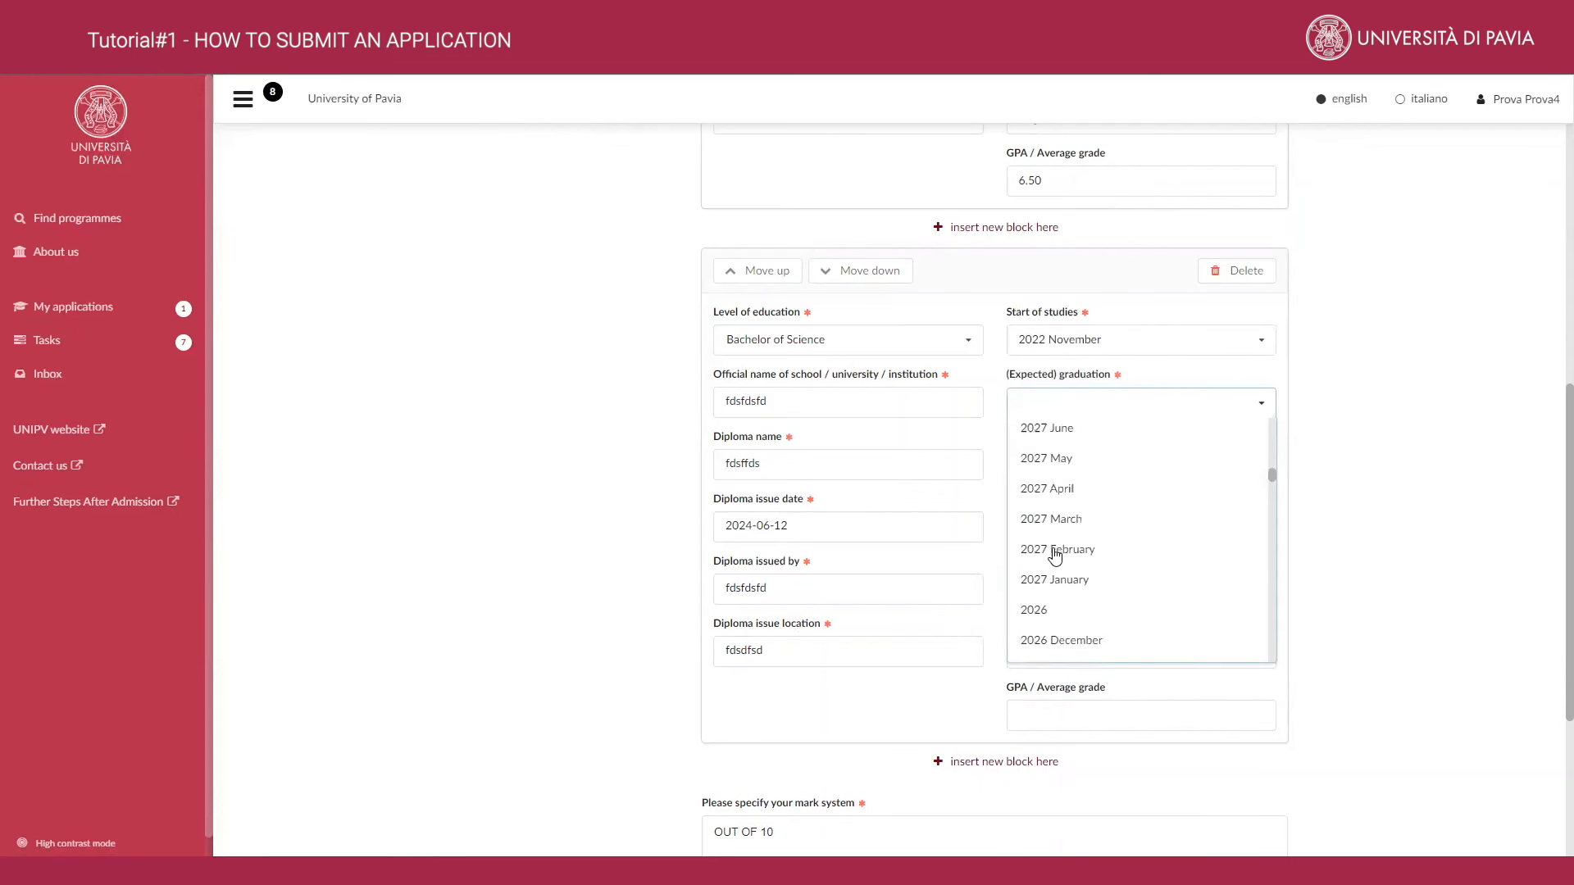
left_click(1057, 599)
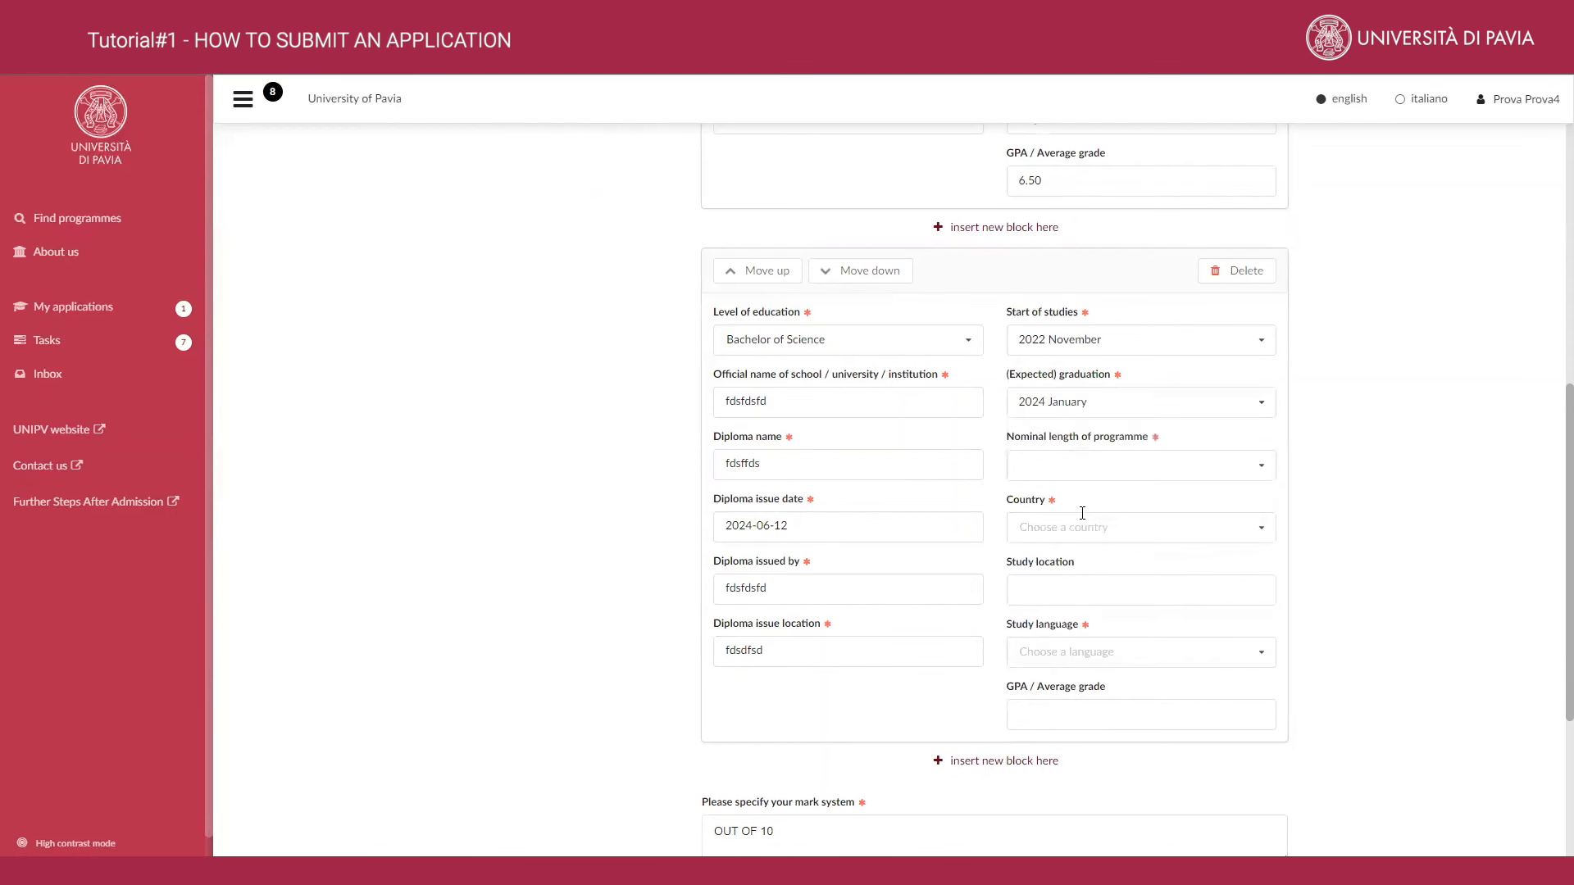
Step: Set the new block's nominal programme length to 4 years and its country to Afghanistan
left_click(1071, 464)
scroll(1057, 642, "down", 15)
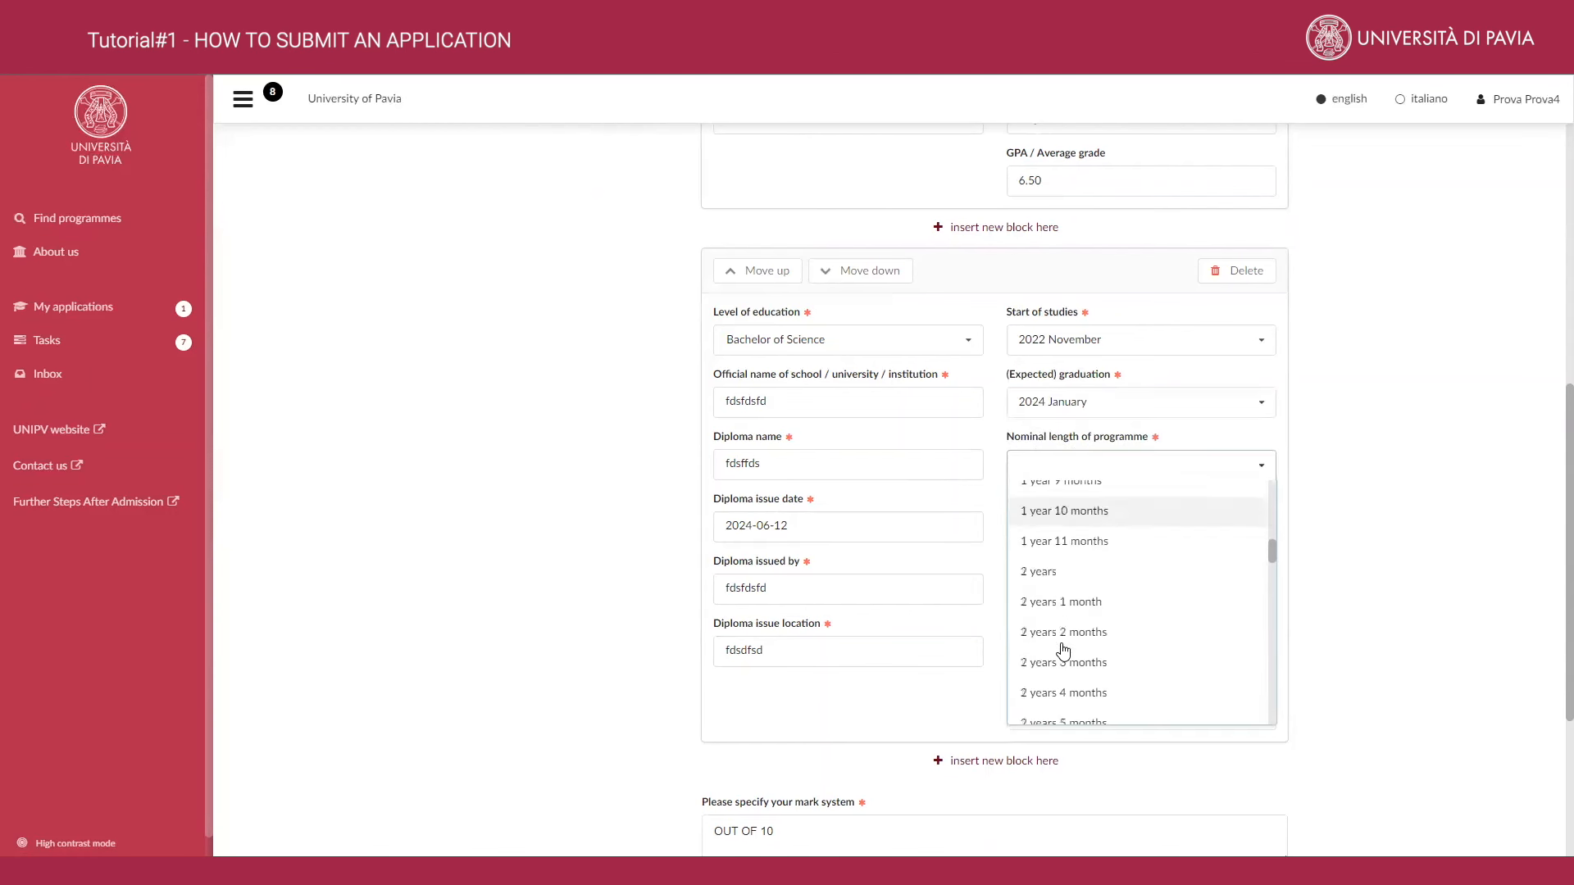
left_click(1057, 707)
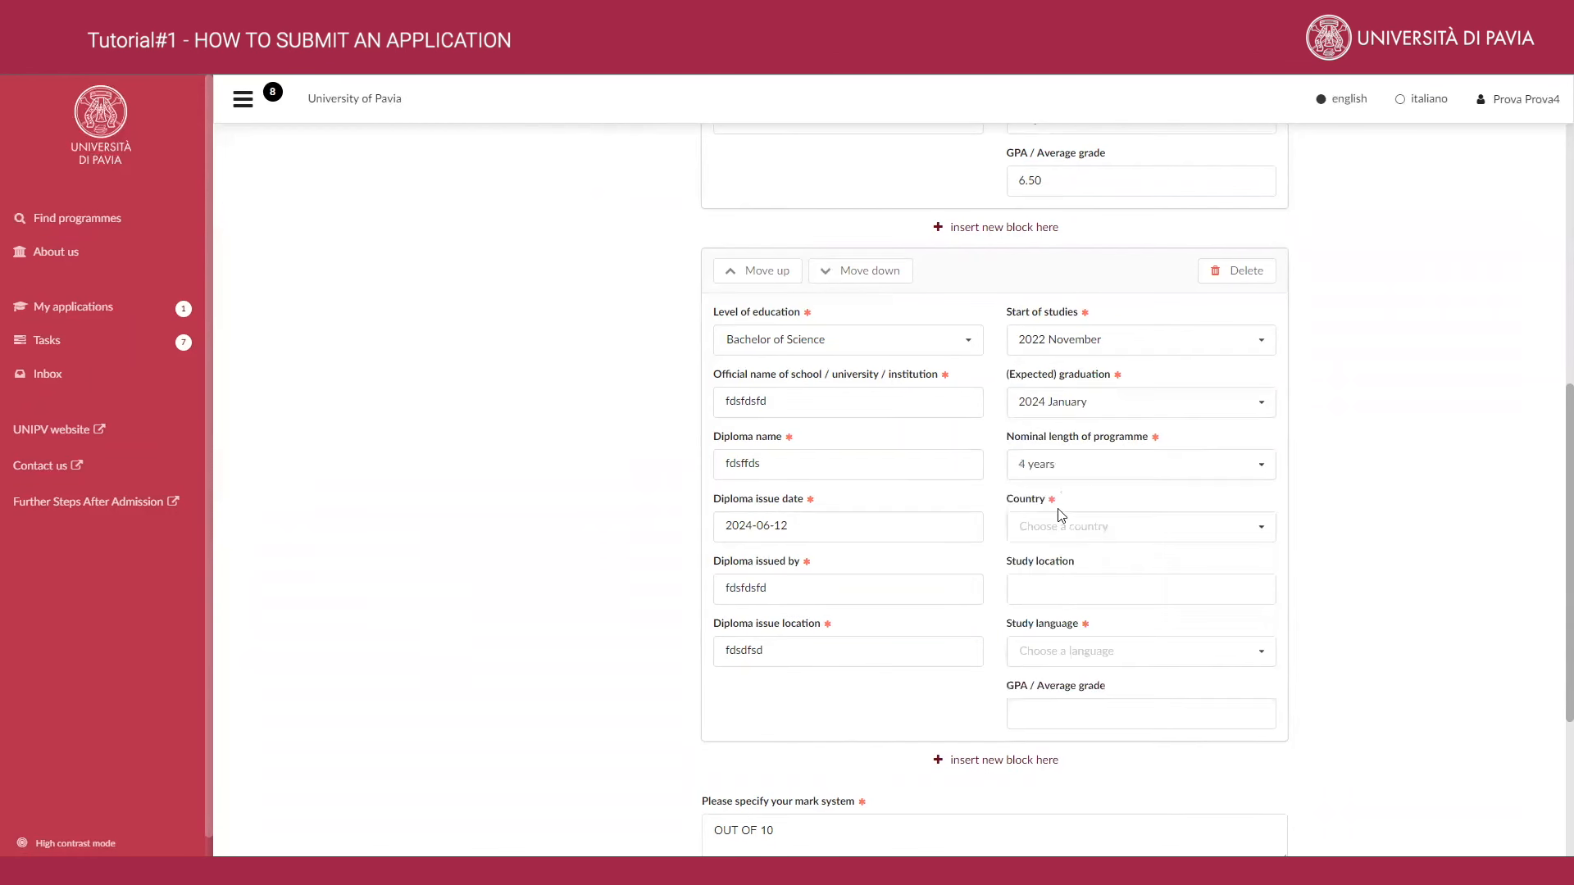
left_click(1060, 525)
left_click(1064, 565)
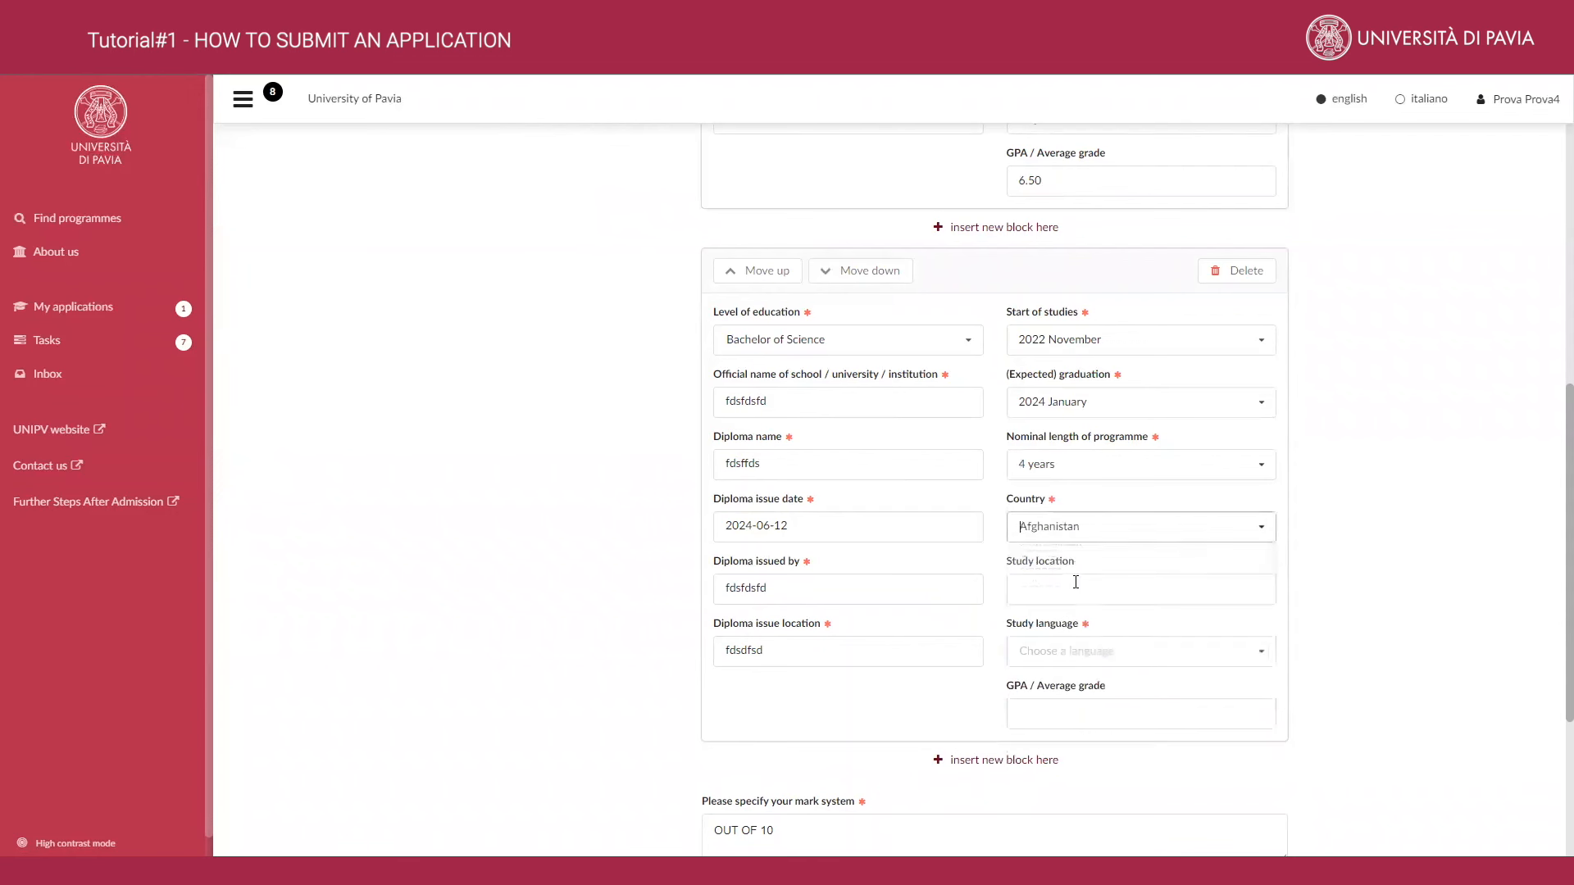
Step: Choose Armenian as the study language of the new education block
left_click(1065, 651)
scroll(1071, 531, "down", 5)
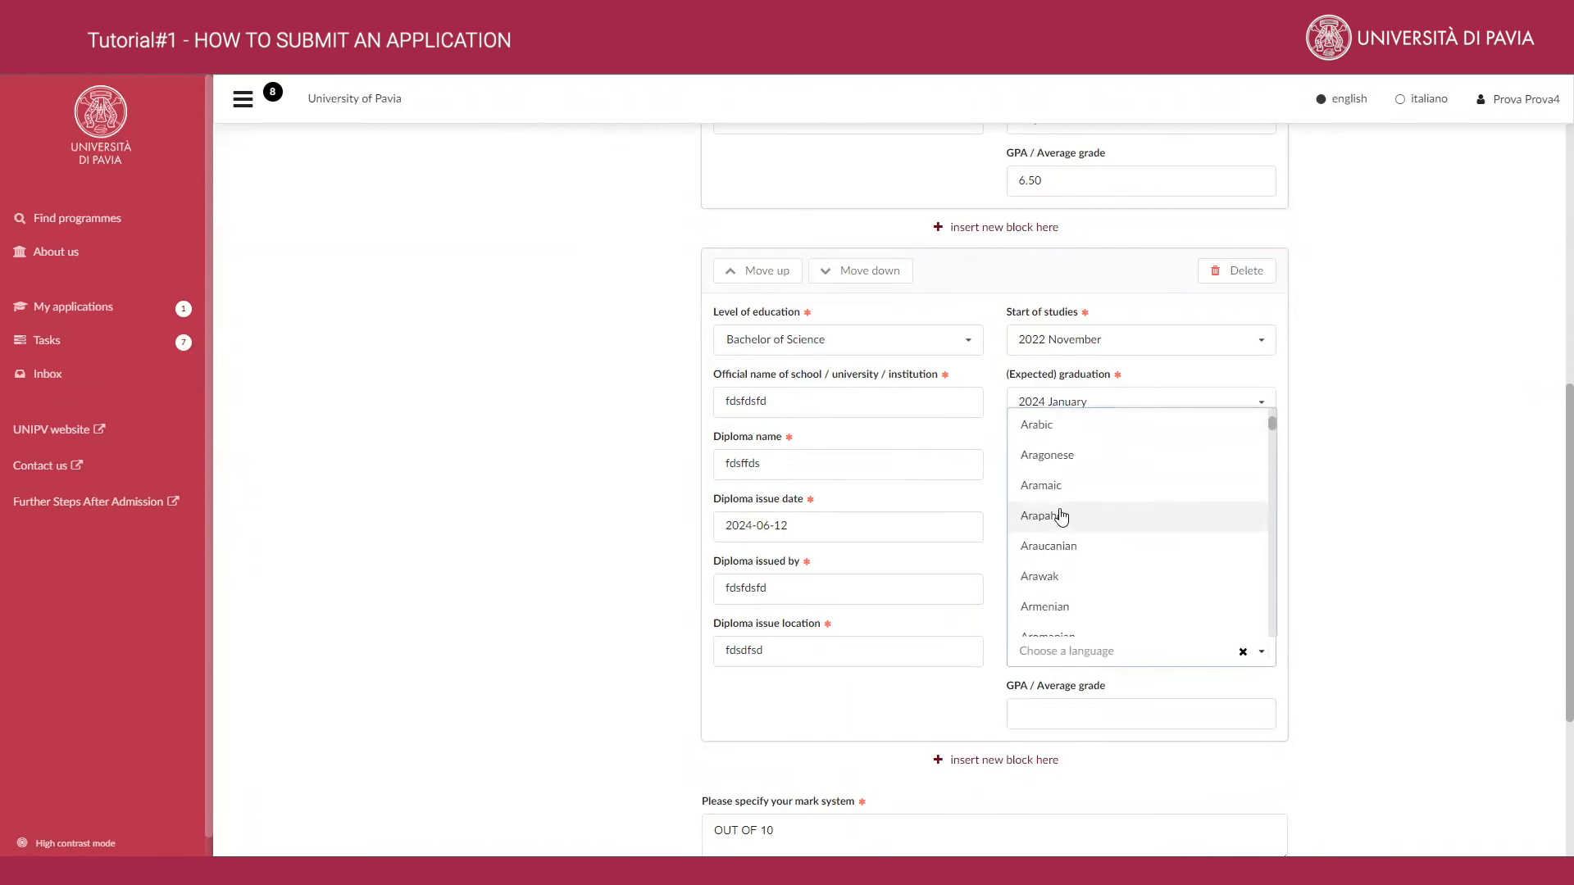
scroll(1061, 521, "down", 2)
scroll(1074, 484, "up", 4)
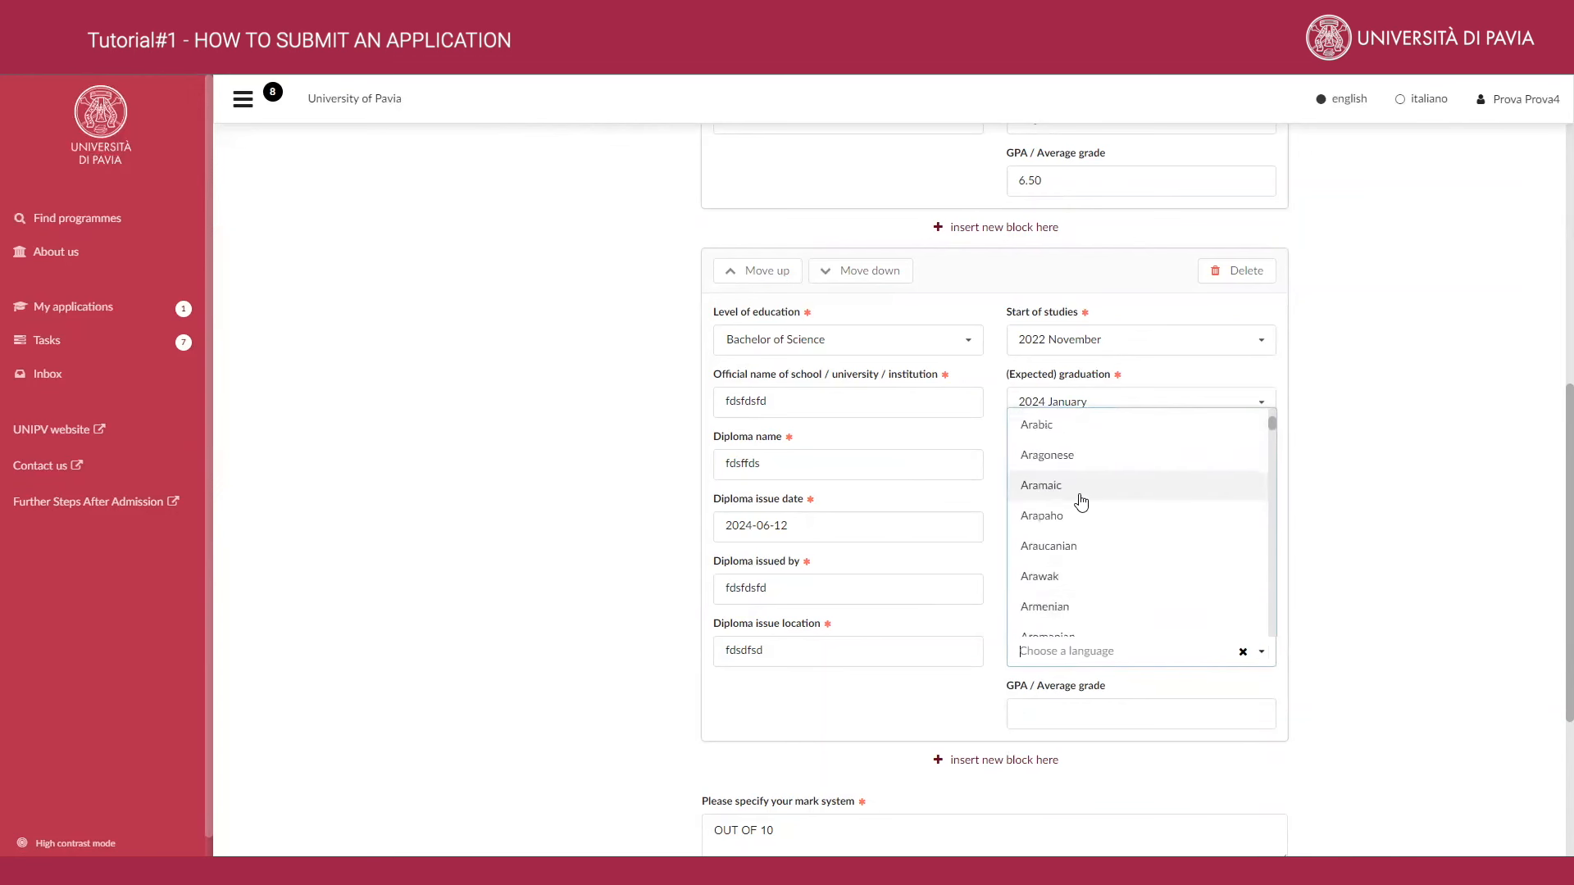
scroll(1085, 513, "down", 2)
scroll(1090, 512, "down", 1)
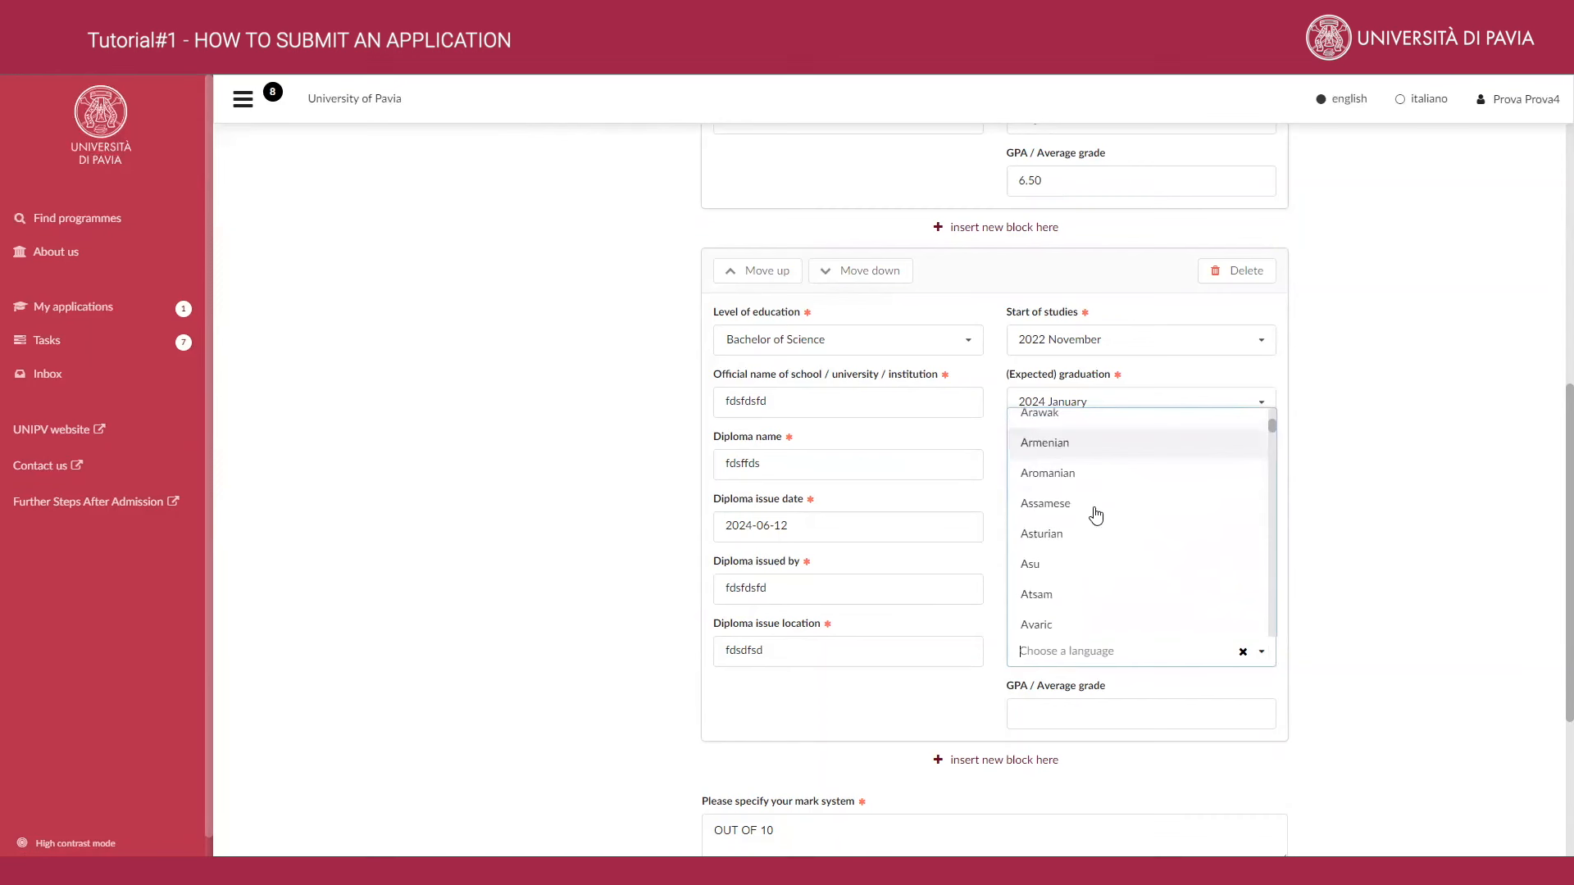
left_click(1060, 456)
Step: Leave the new block's average grade empty and save the application with the added education entry as a draft
scroll(1102, 565, "down", 2)
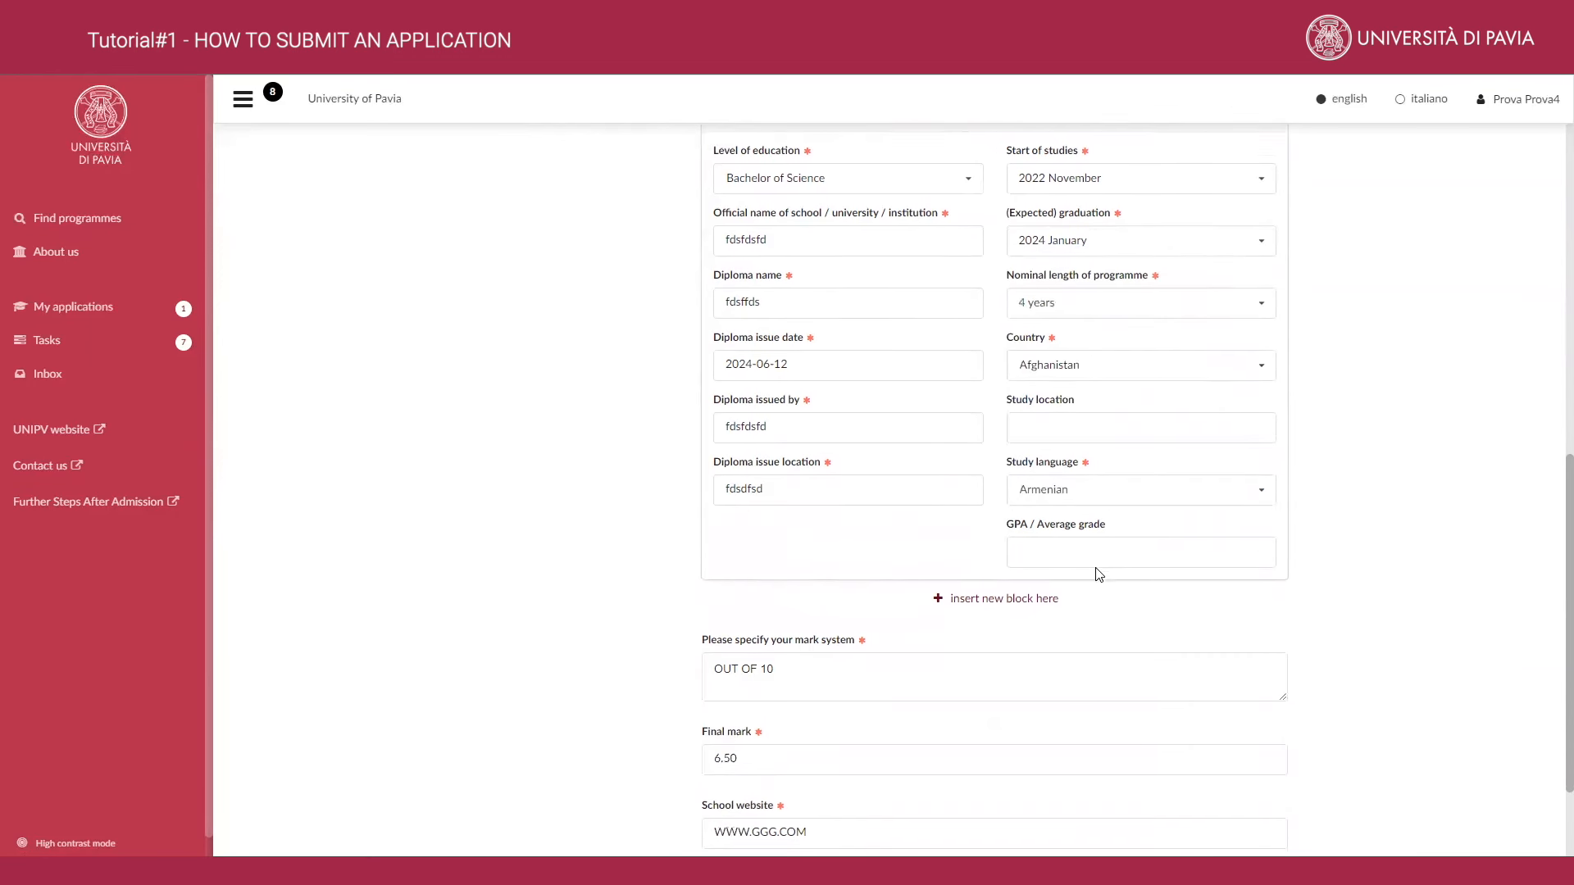
left_click(1096, 554)
scroll(1096, 555, "down", 2)
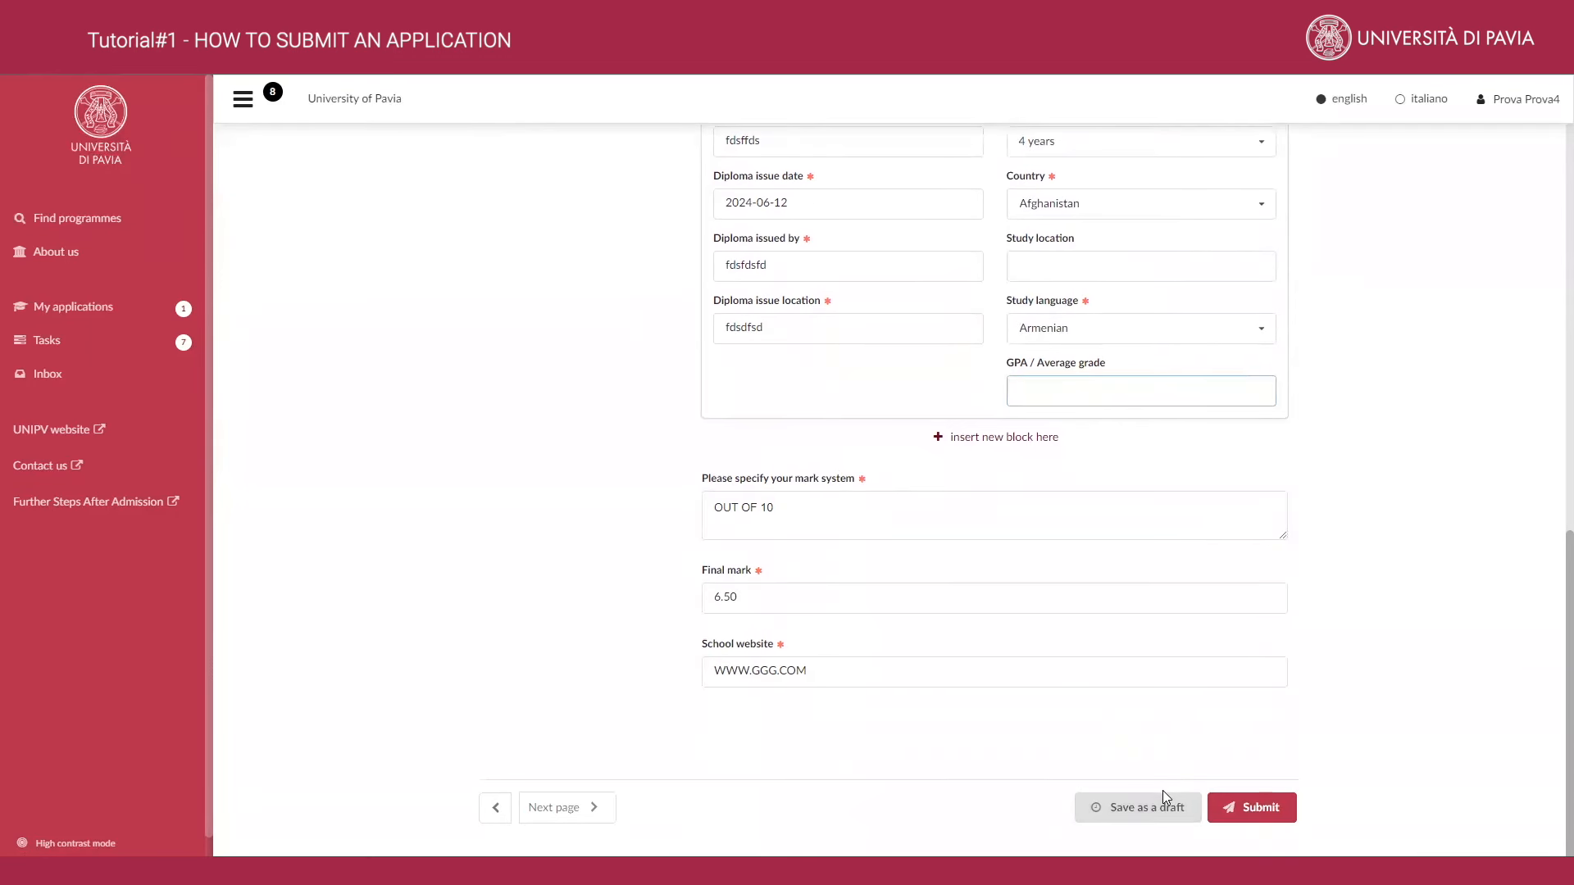
left_click(1155, 796)
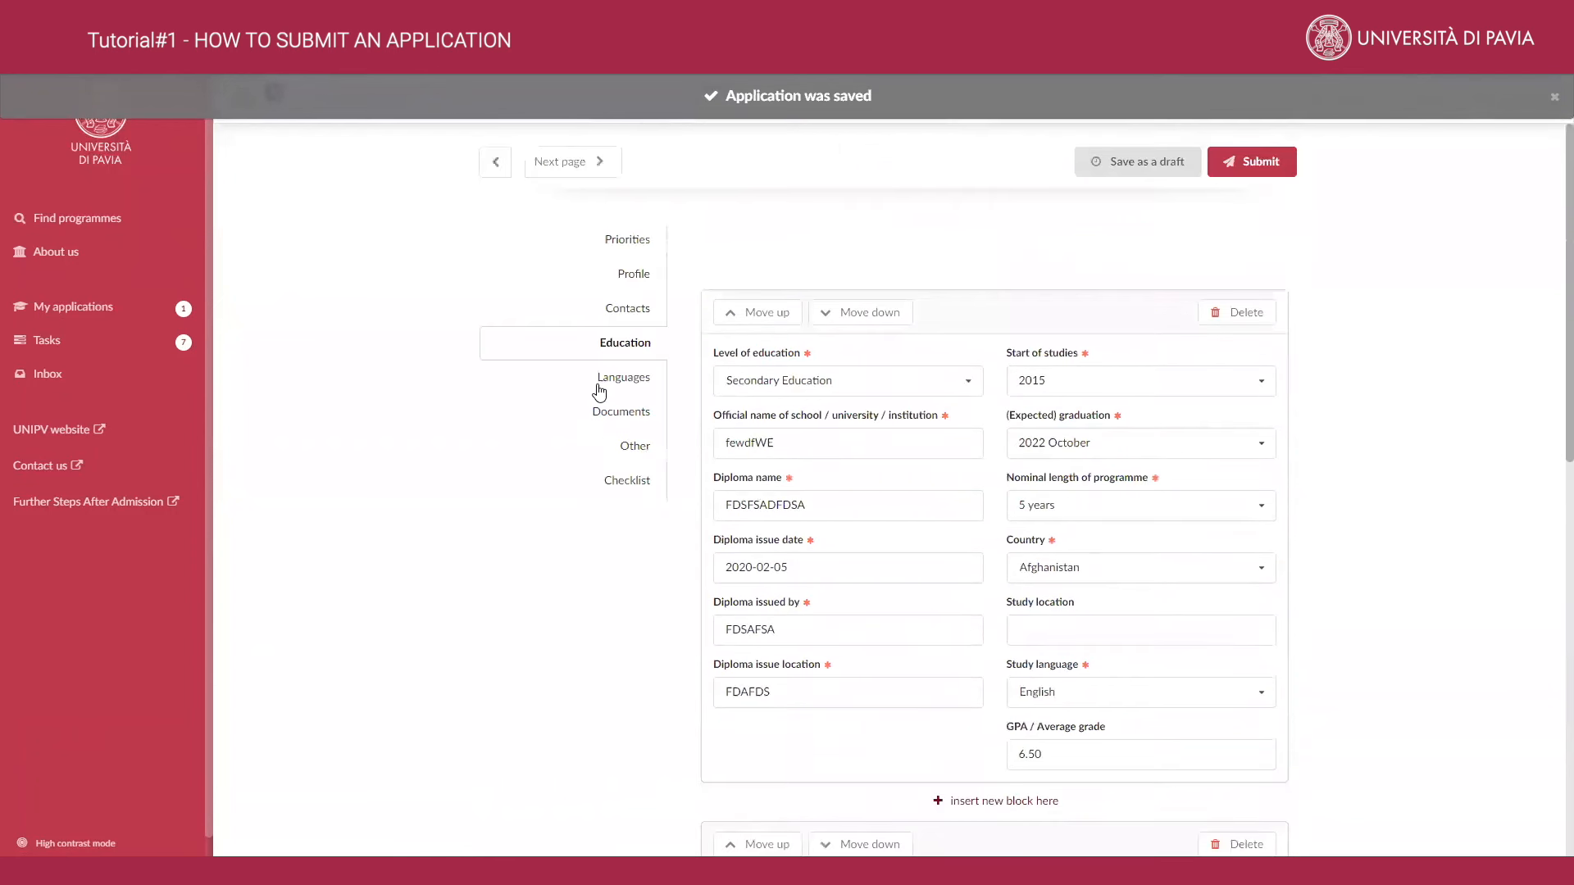
Step: Review the application's Languages section and the uploaded files in its Documents section
left_click(599, 386)
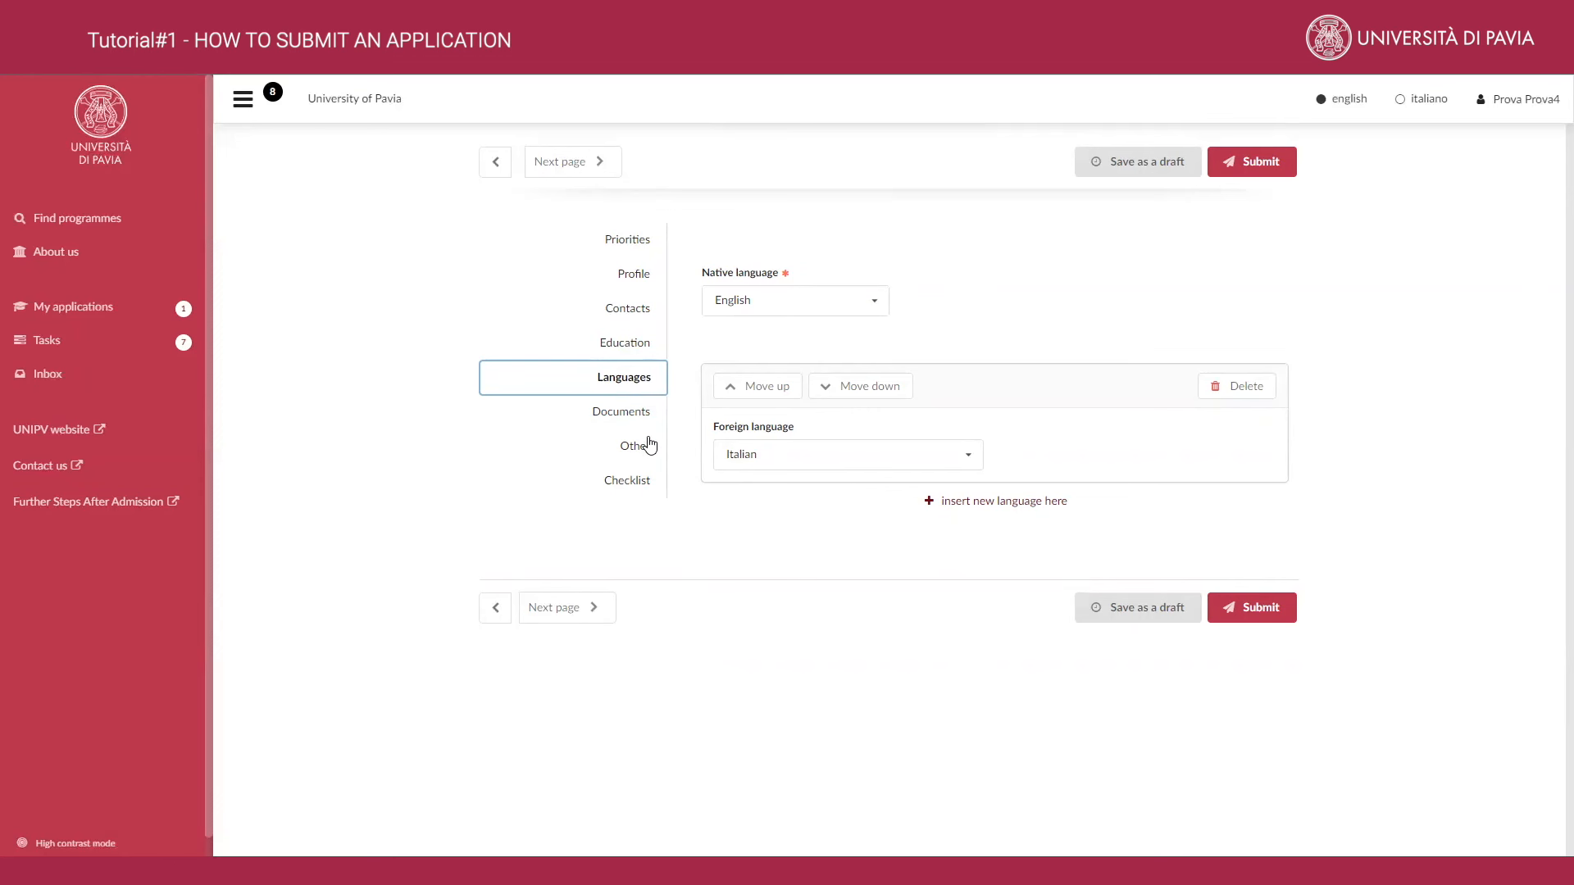
left_click(645, 422)
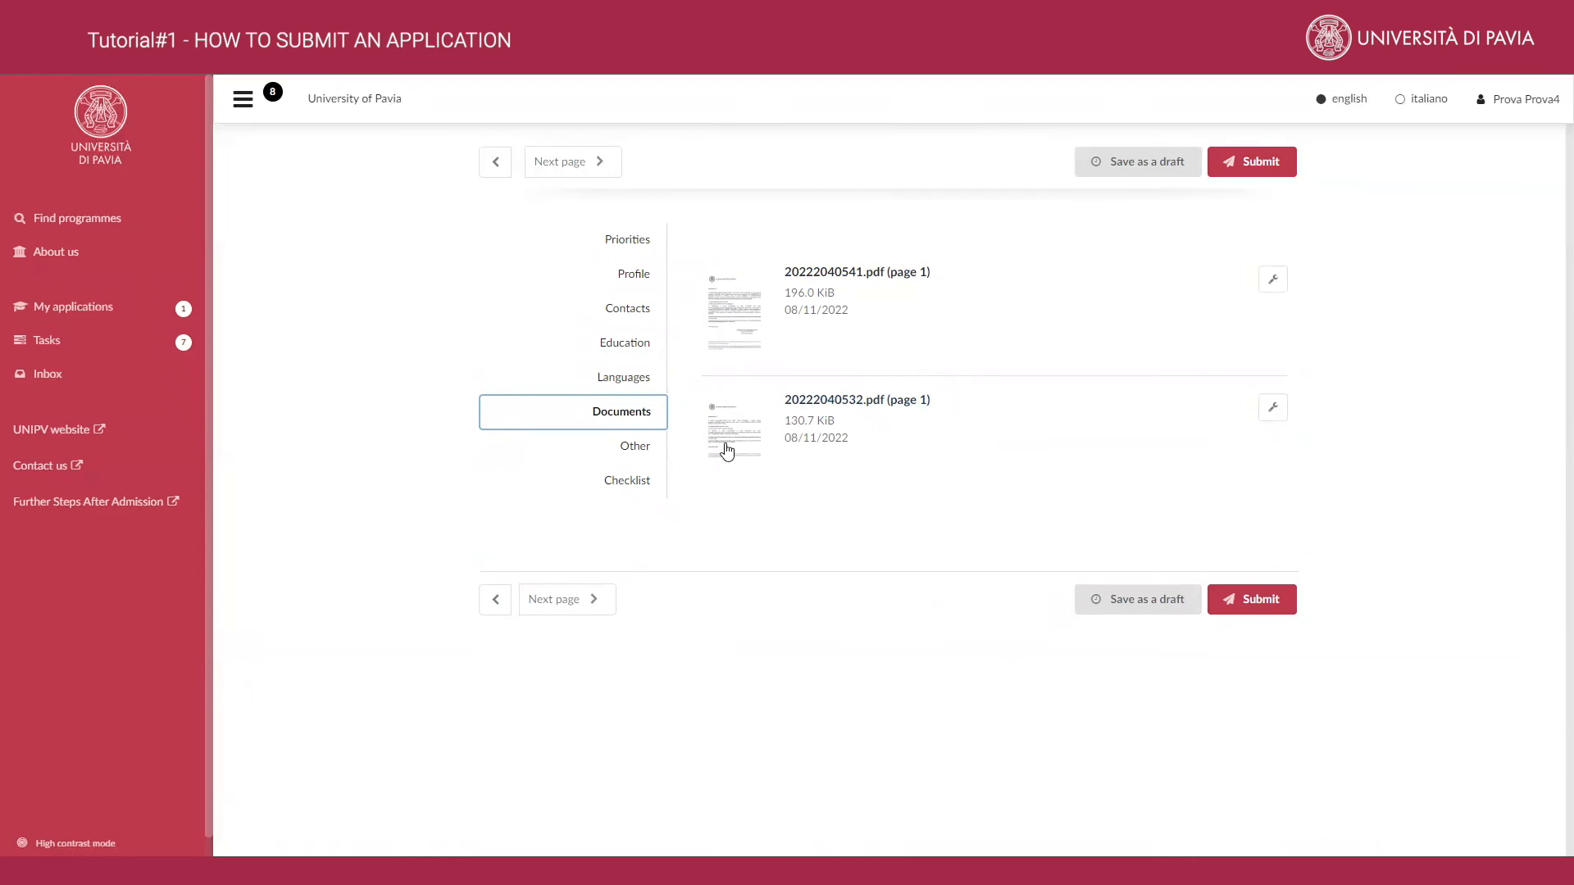
Step: Review the tasks in the application's Checklist section and try to submit the application
left_click(647, 490)
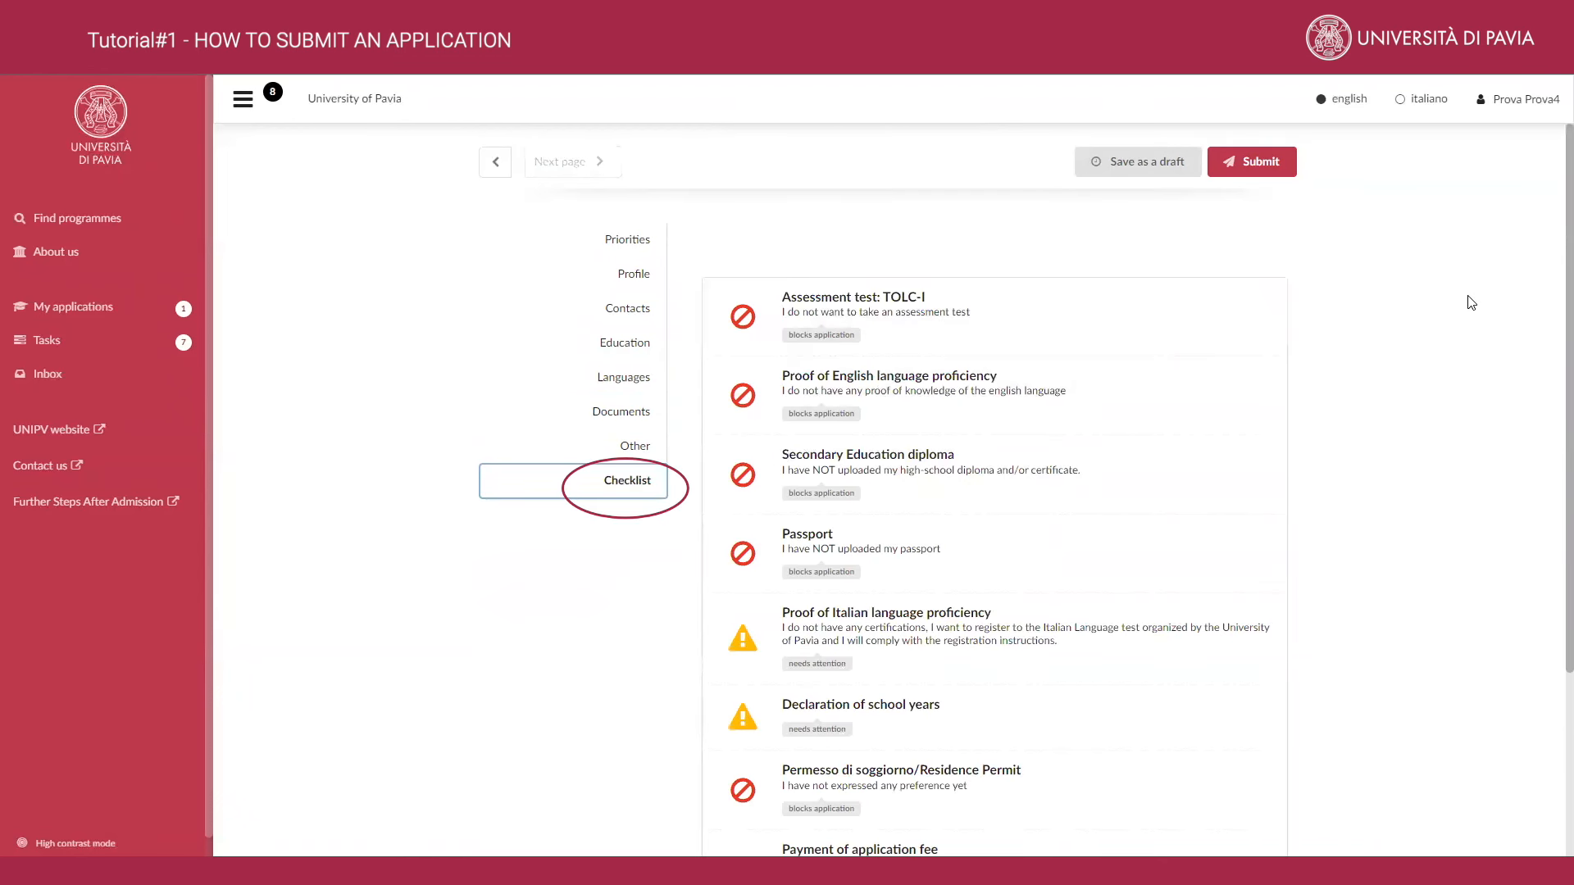
scroll(1472, 307, "down", 2)
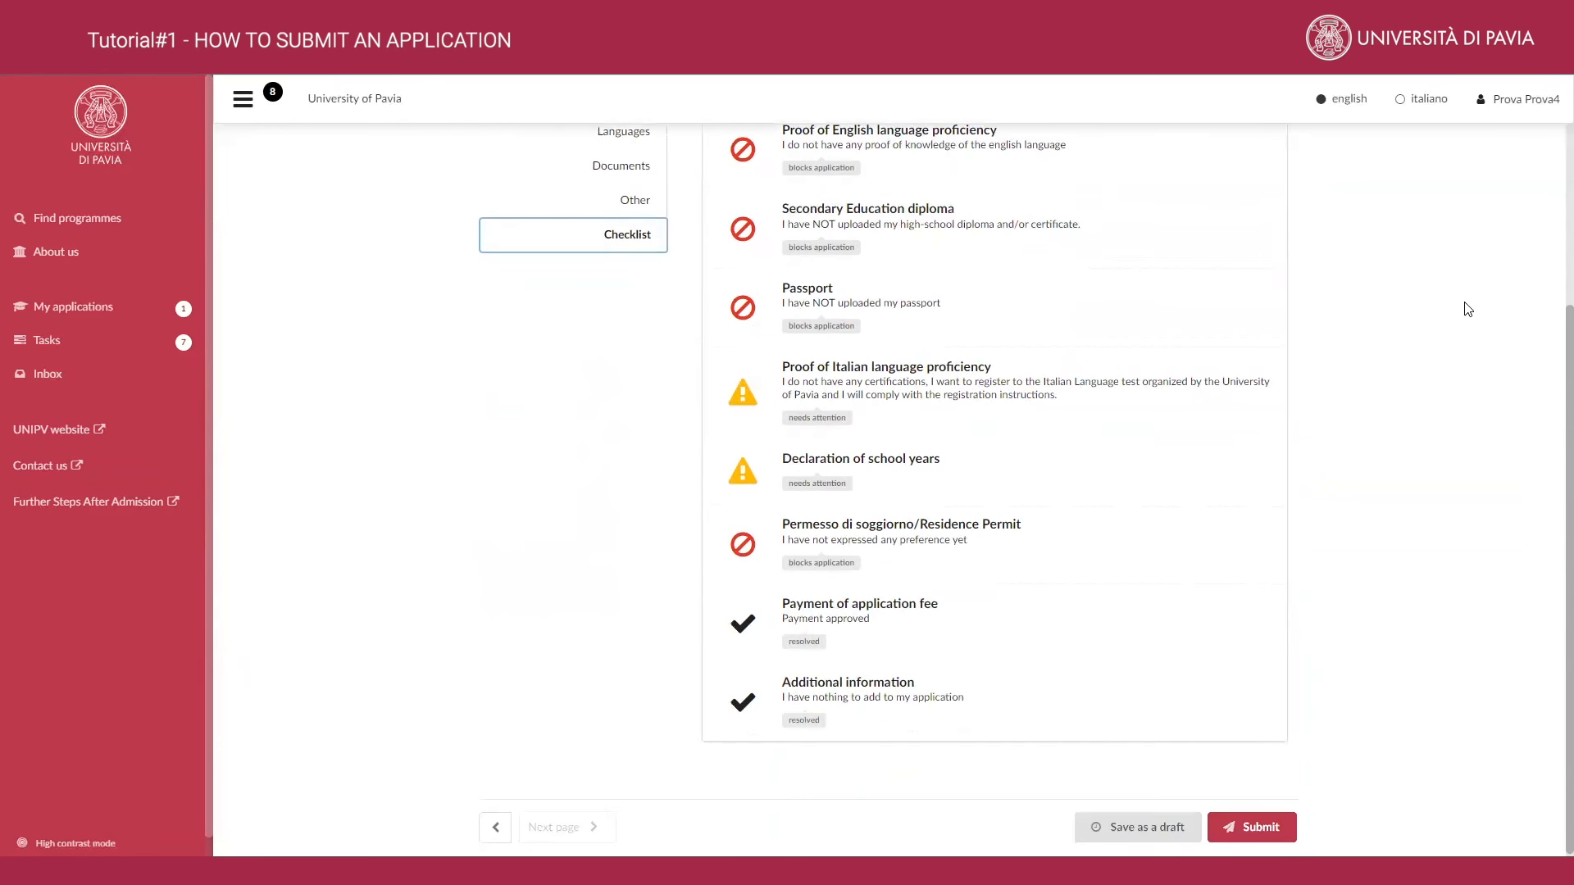
scroll(1467, 309, "up", 1)
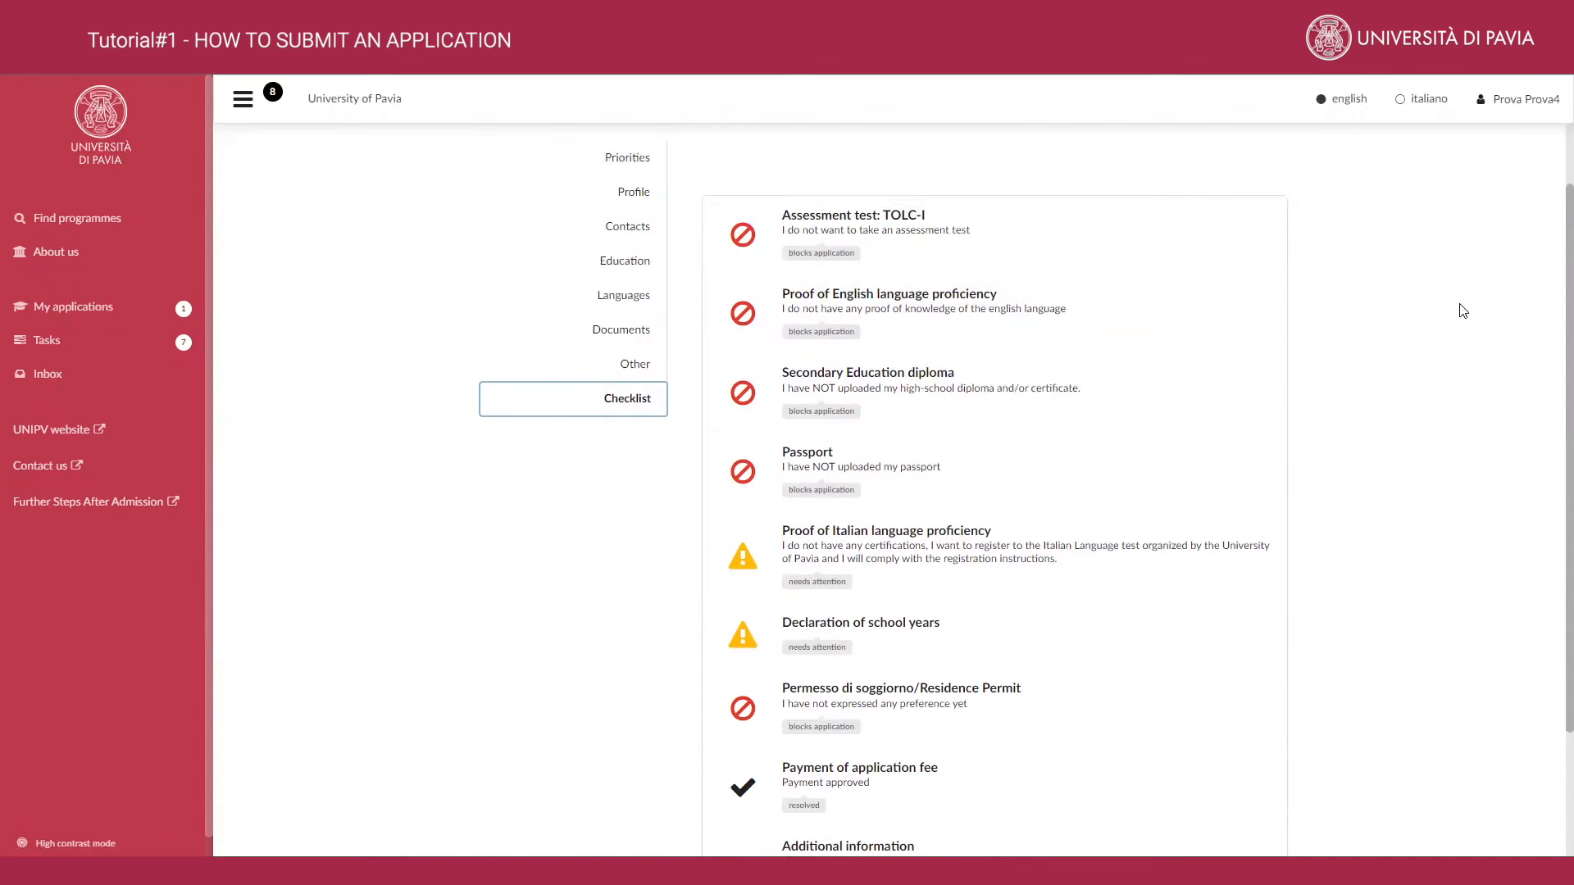
scroll(1458, 306, "up", 1)
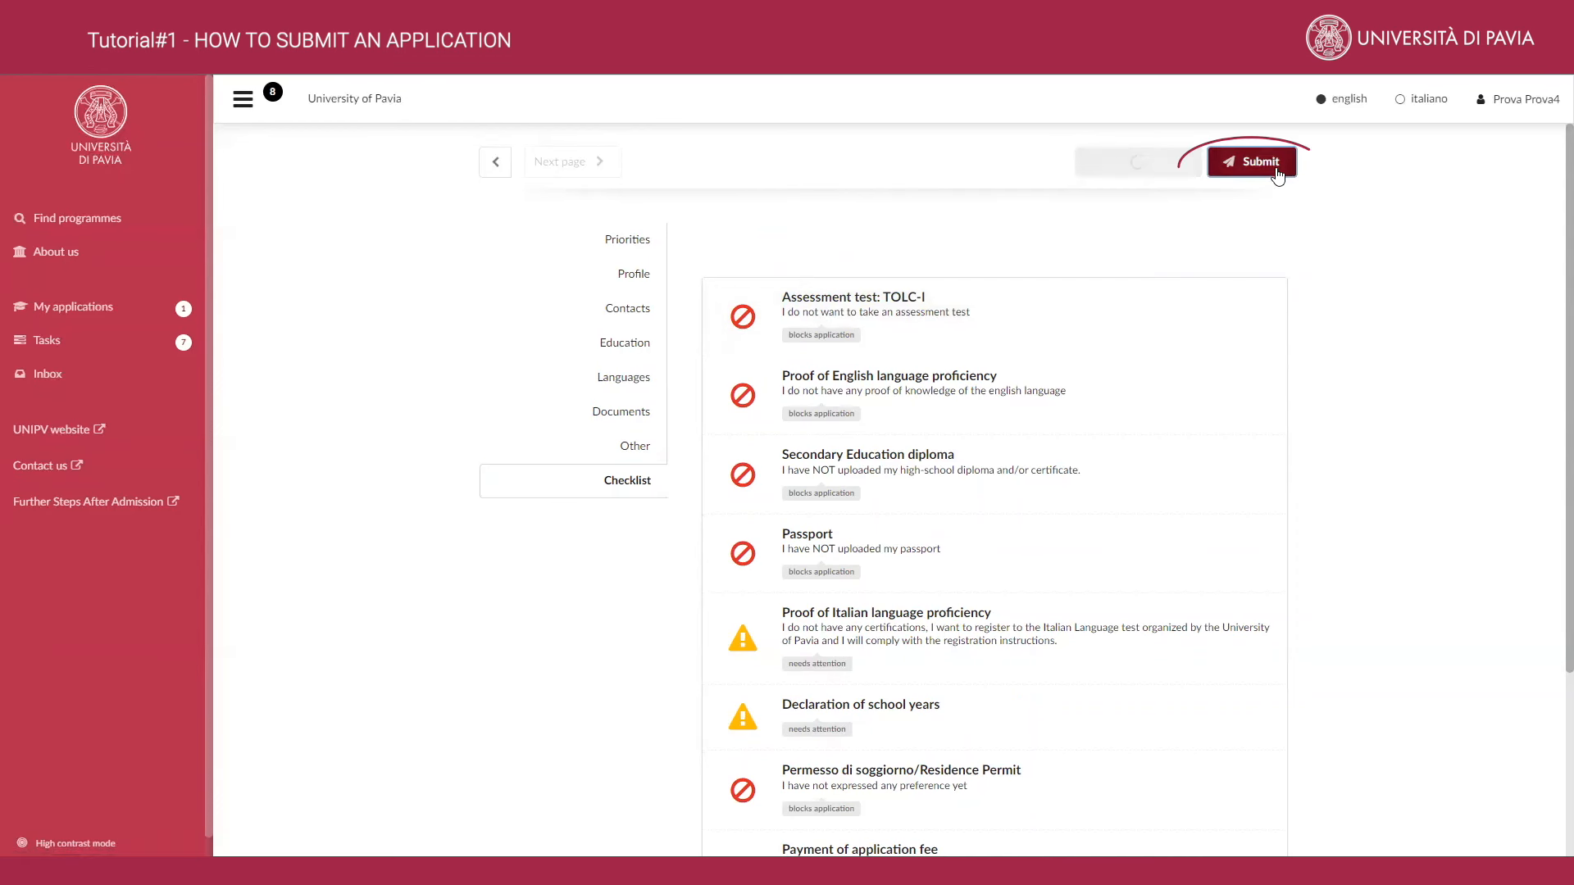
left_click(1251, 161)
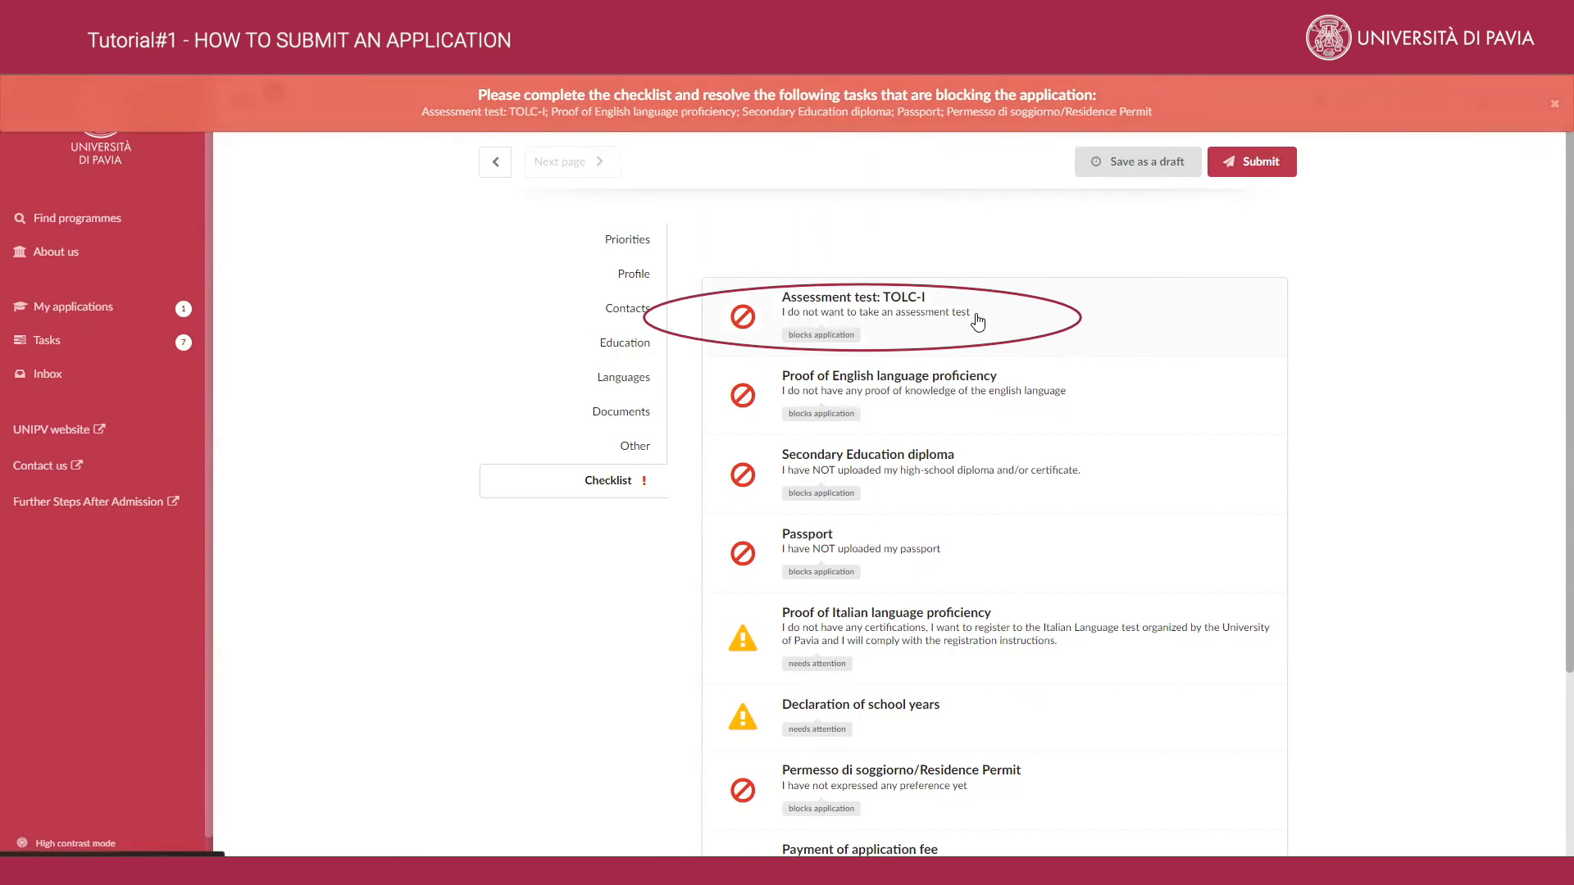
Step: Set the TOLC-I assessment test status to having participated, and switch it to "I am not interested in this course anymore."
left_click(990, 311)
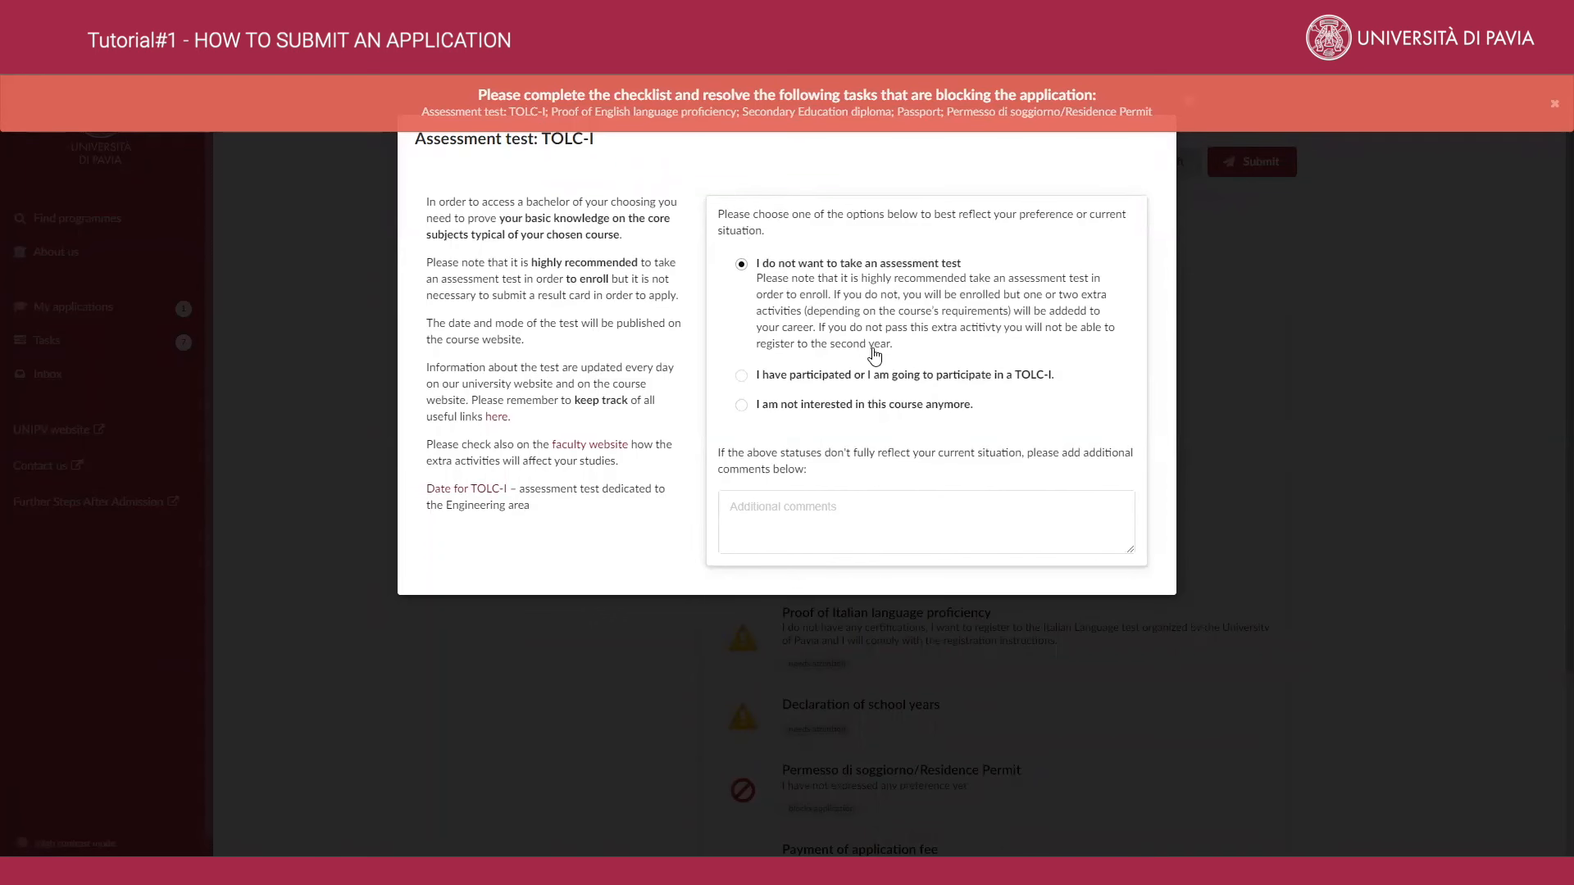
left_click(821, 381)
left_click(742, 405)
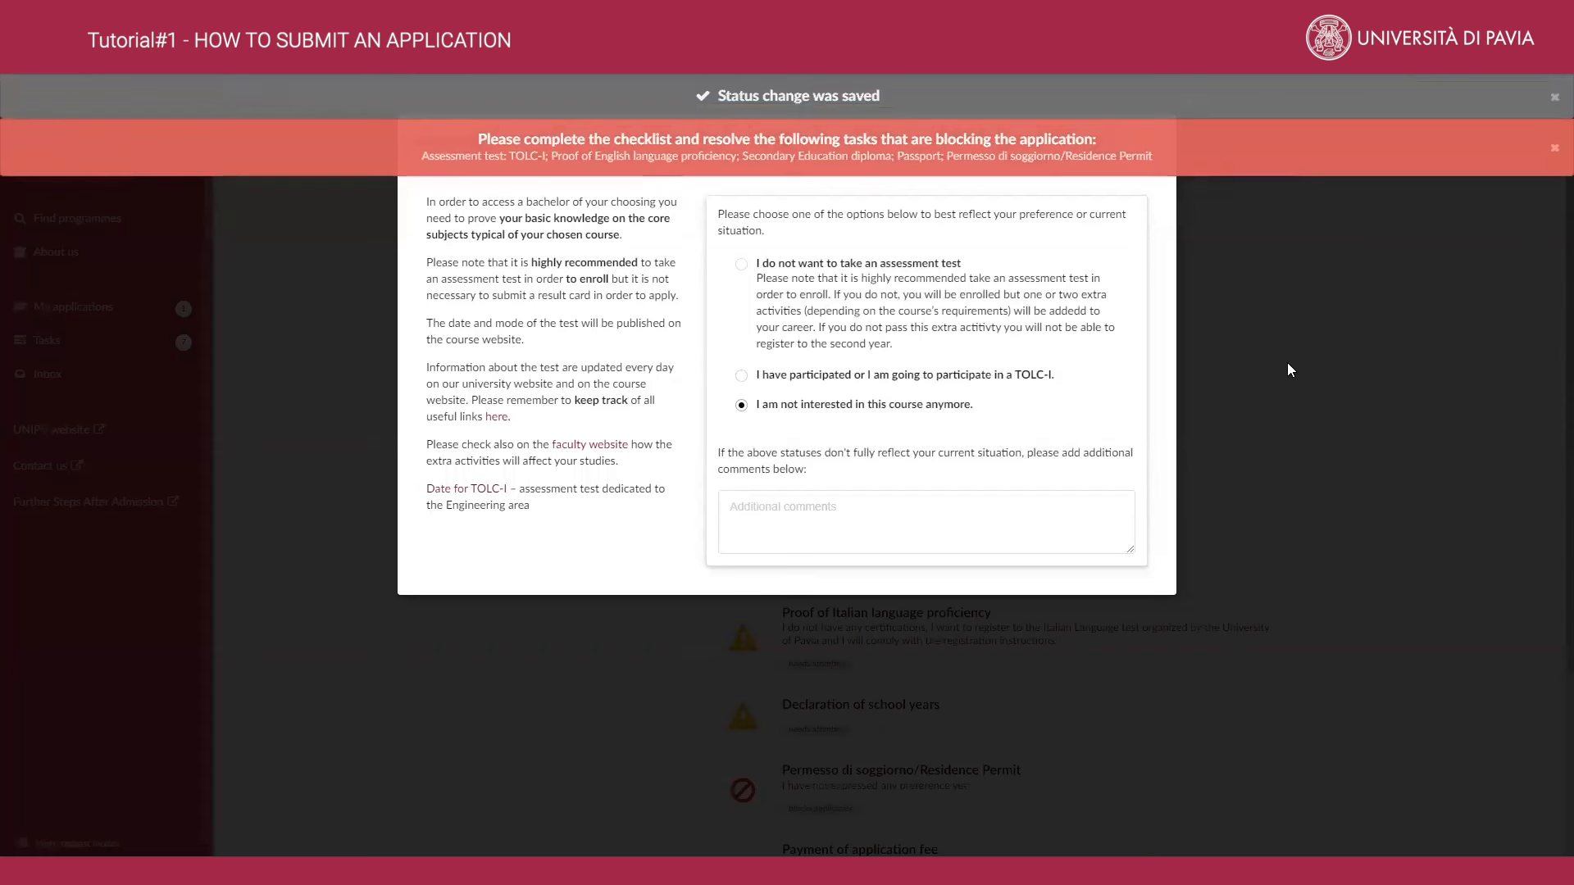
left_click(1287, 362)
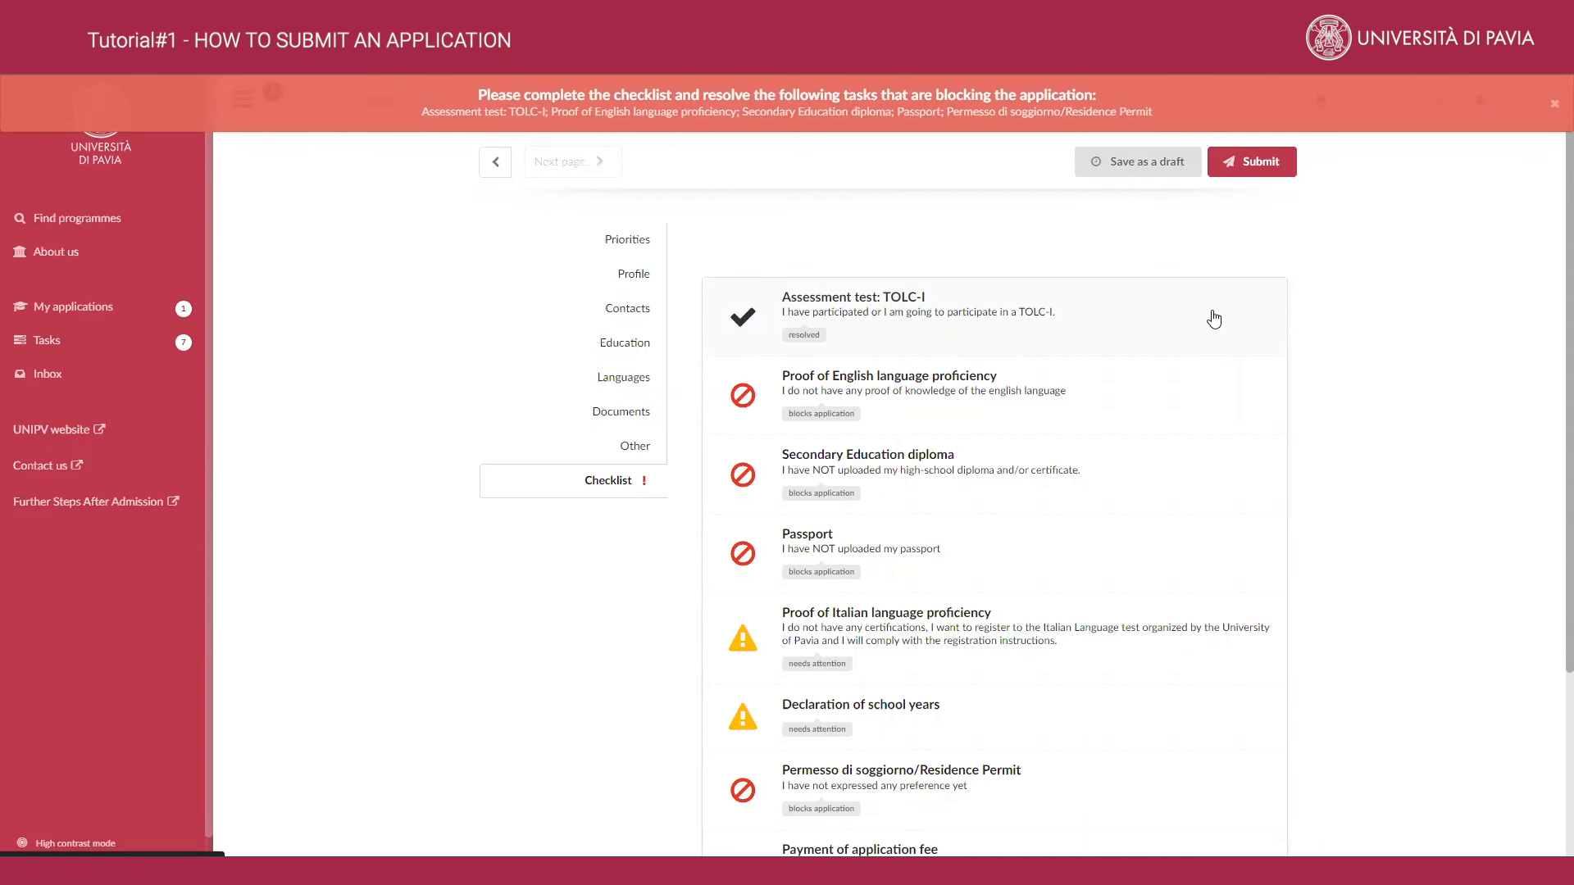
Step: Set the TOLC-I assessment test status to "I have participated or I am going to participate in a TOLC-I."
left_click(1276, 320)
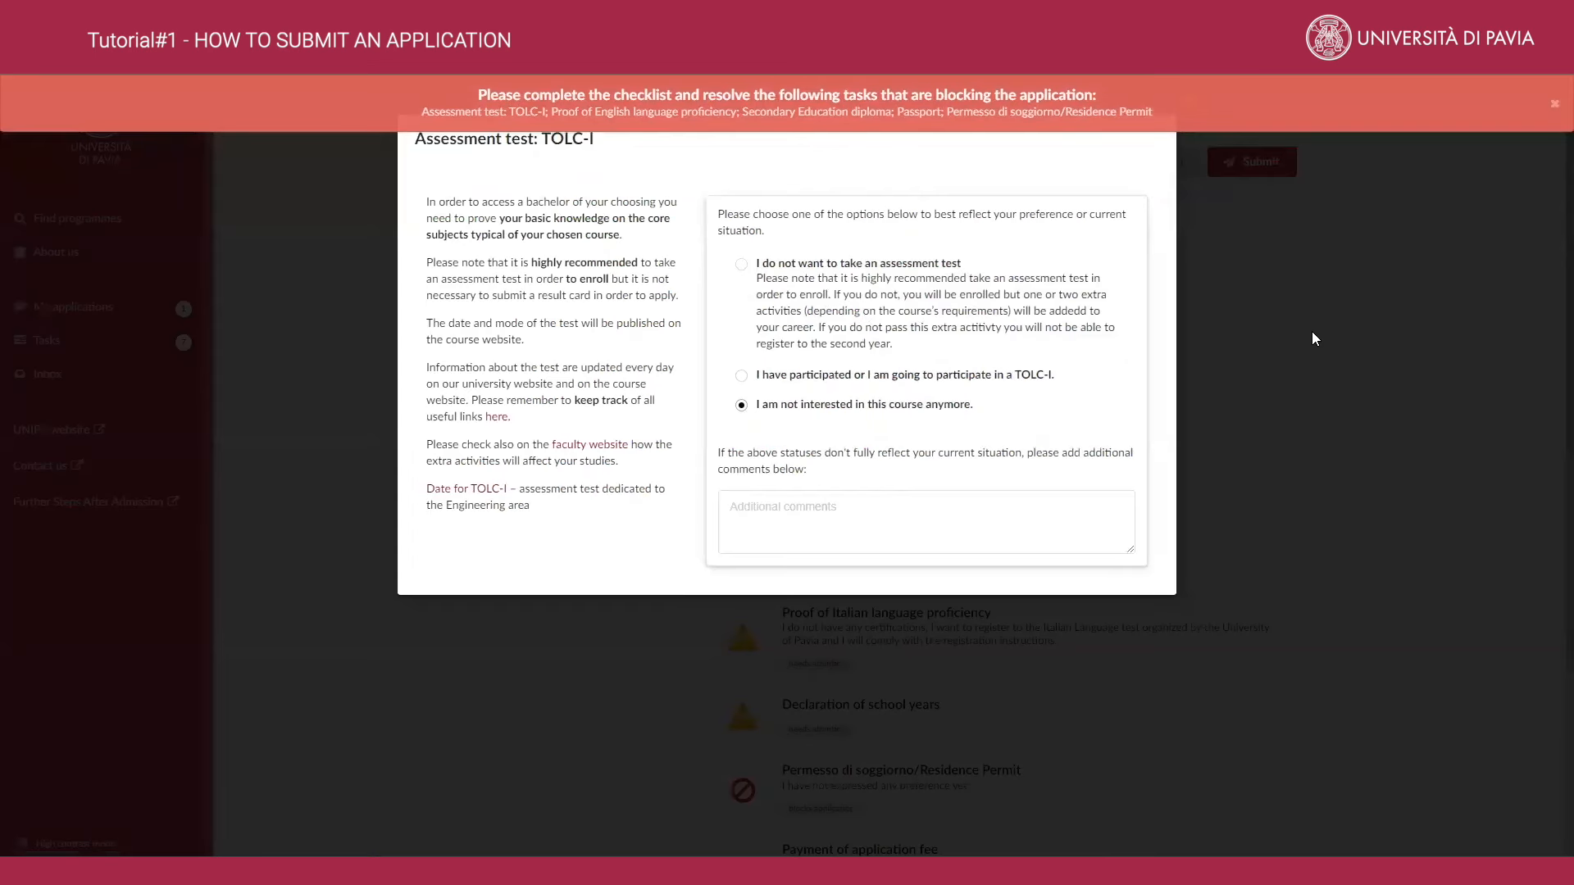
left_click(763, 373)
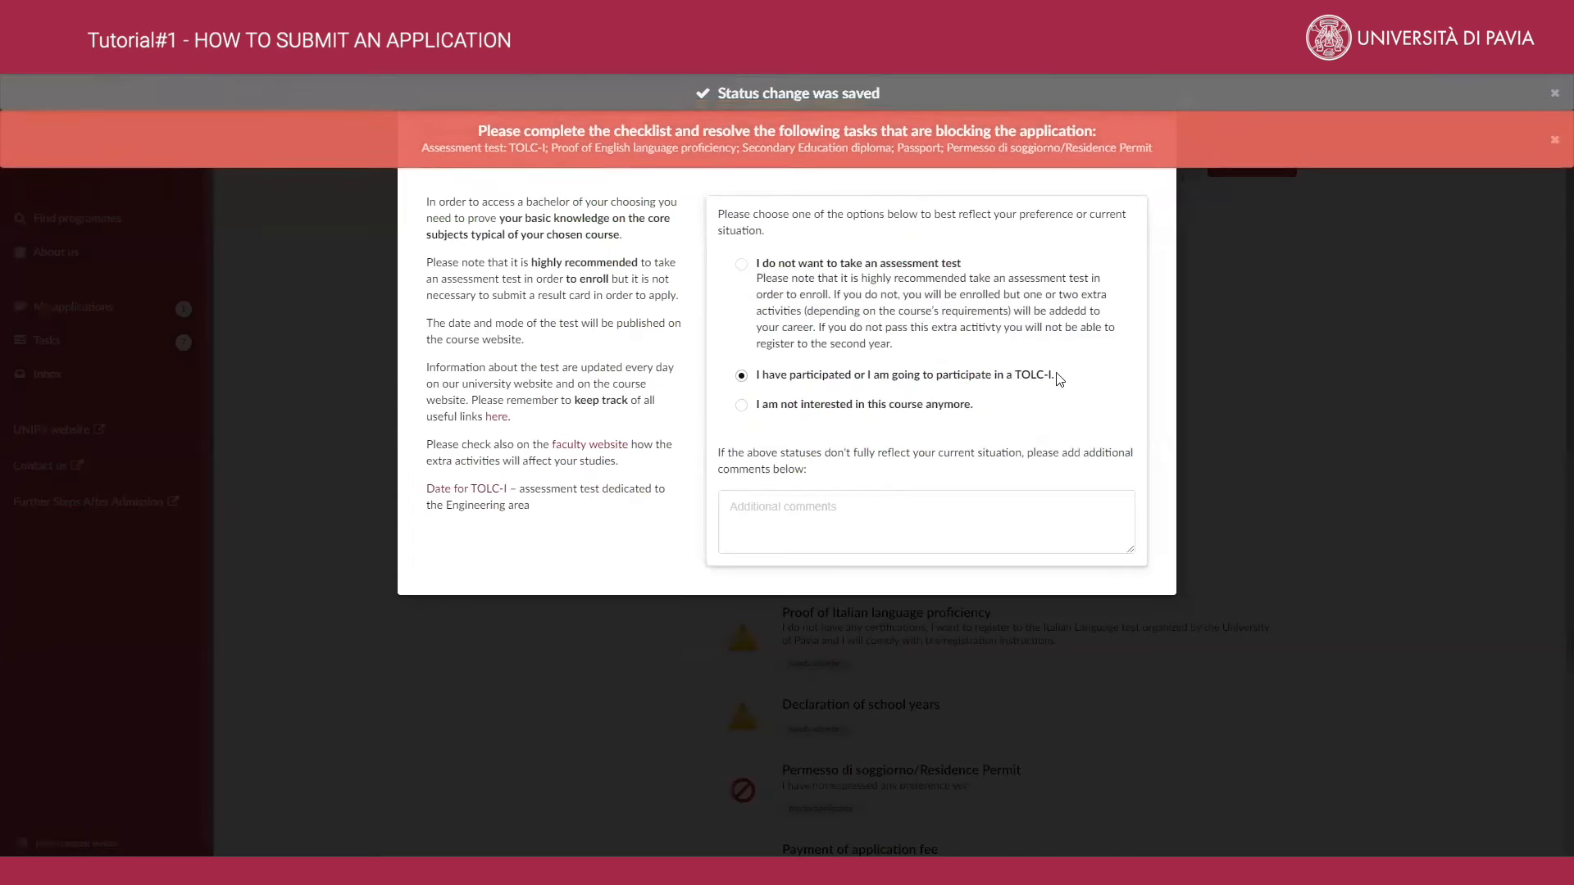
left_click(1292, 416)
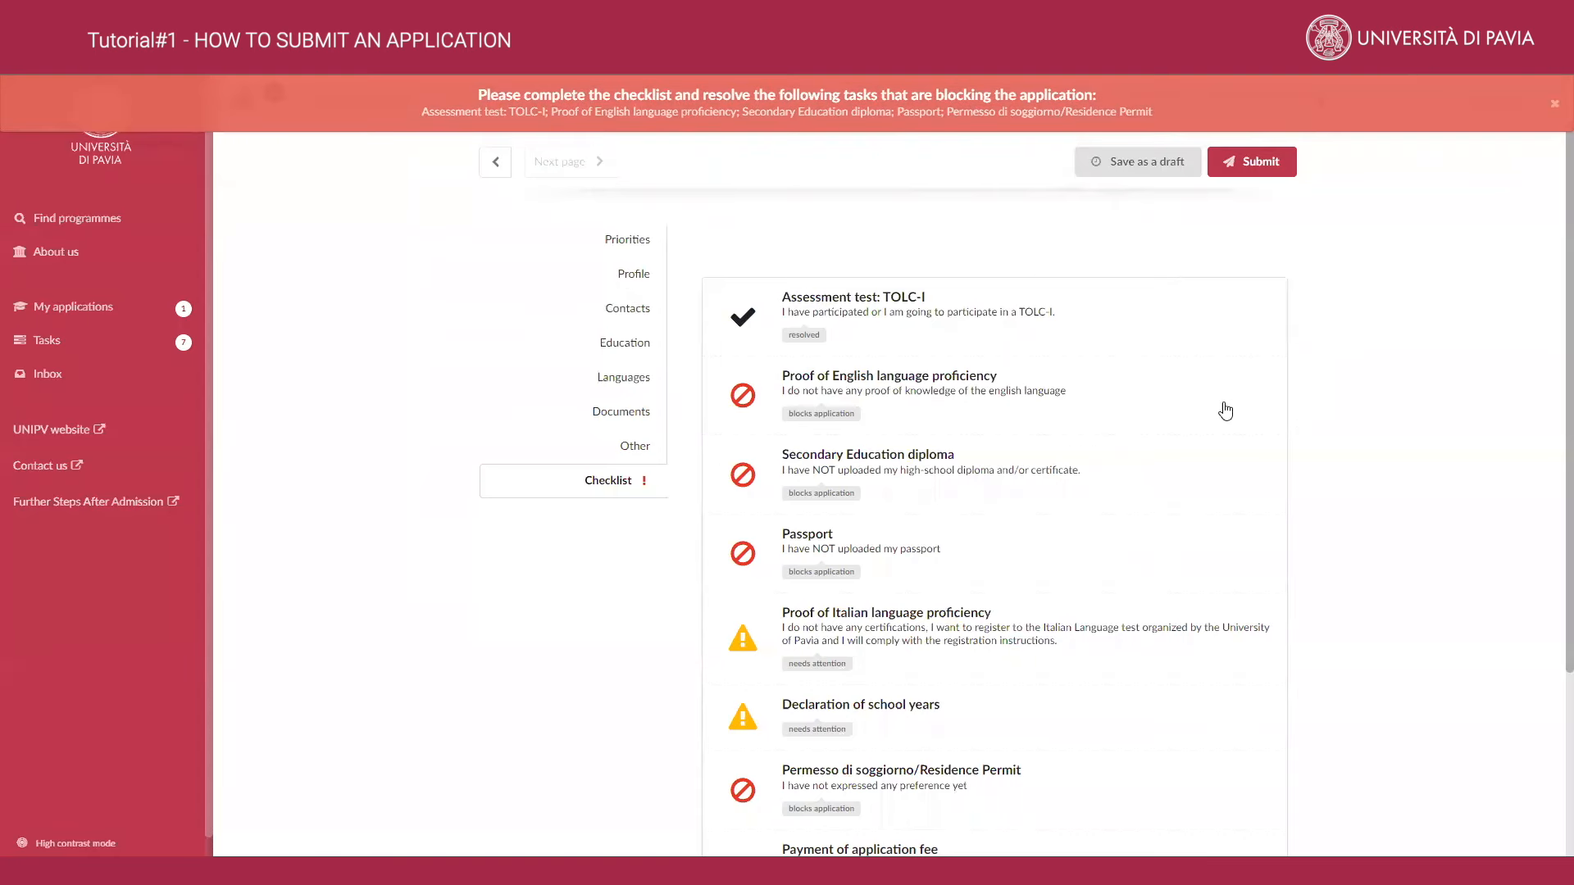
Step: Set the English language proficiency status to "I do not need to take a language test (I am a native speaker)"
left_click(1001, 399)
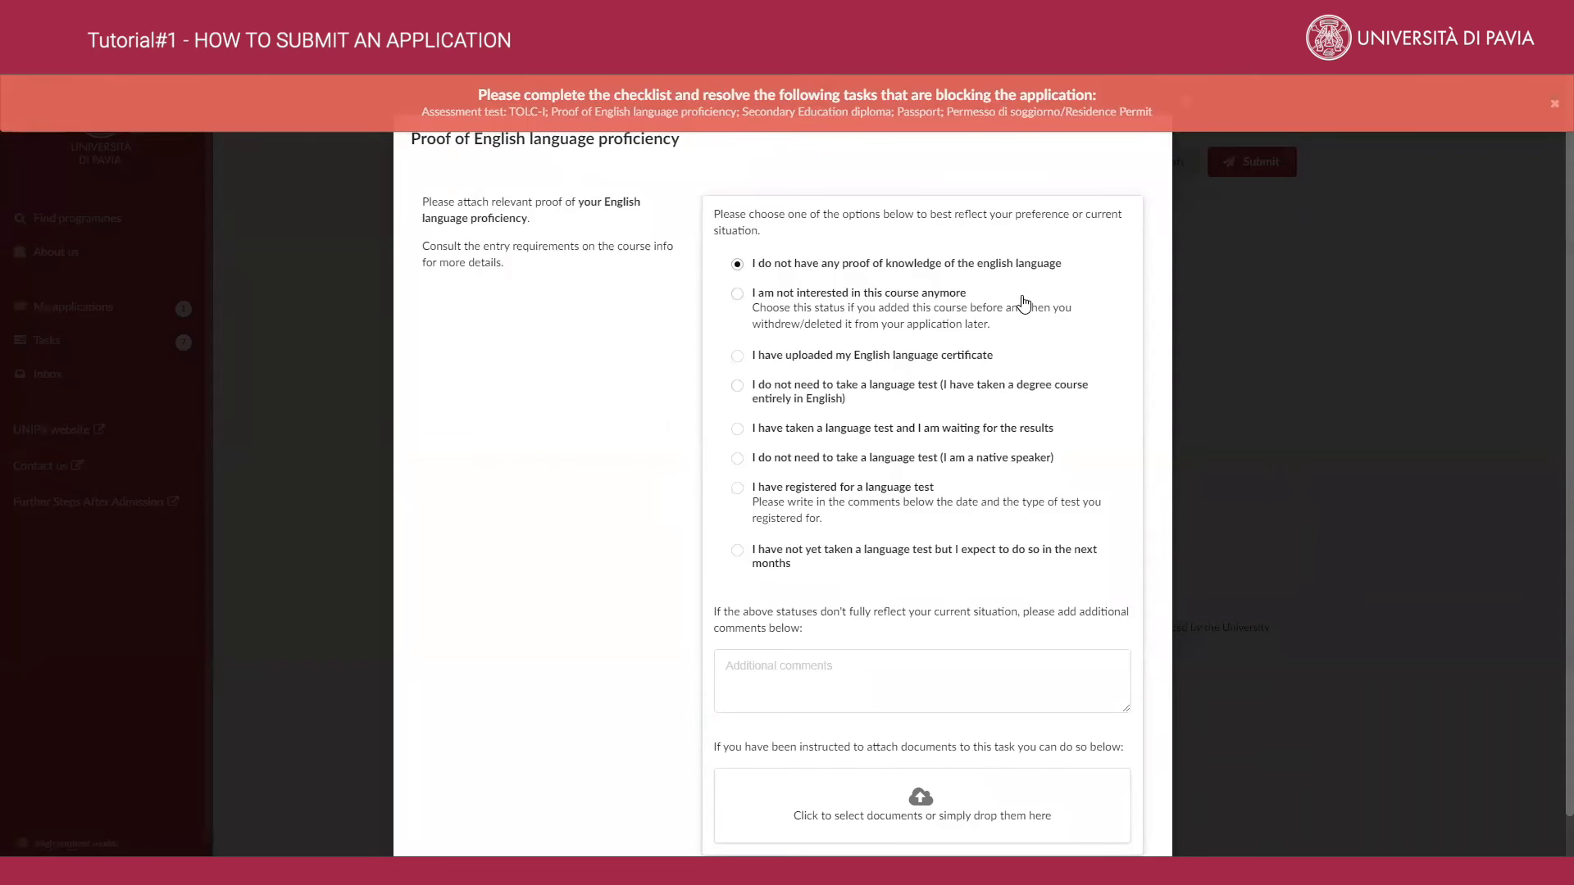
left_click(737, 357)
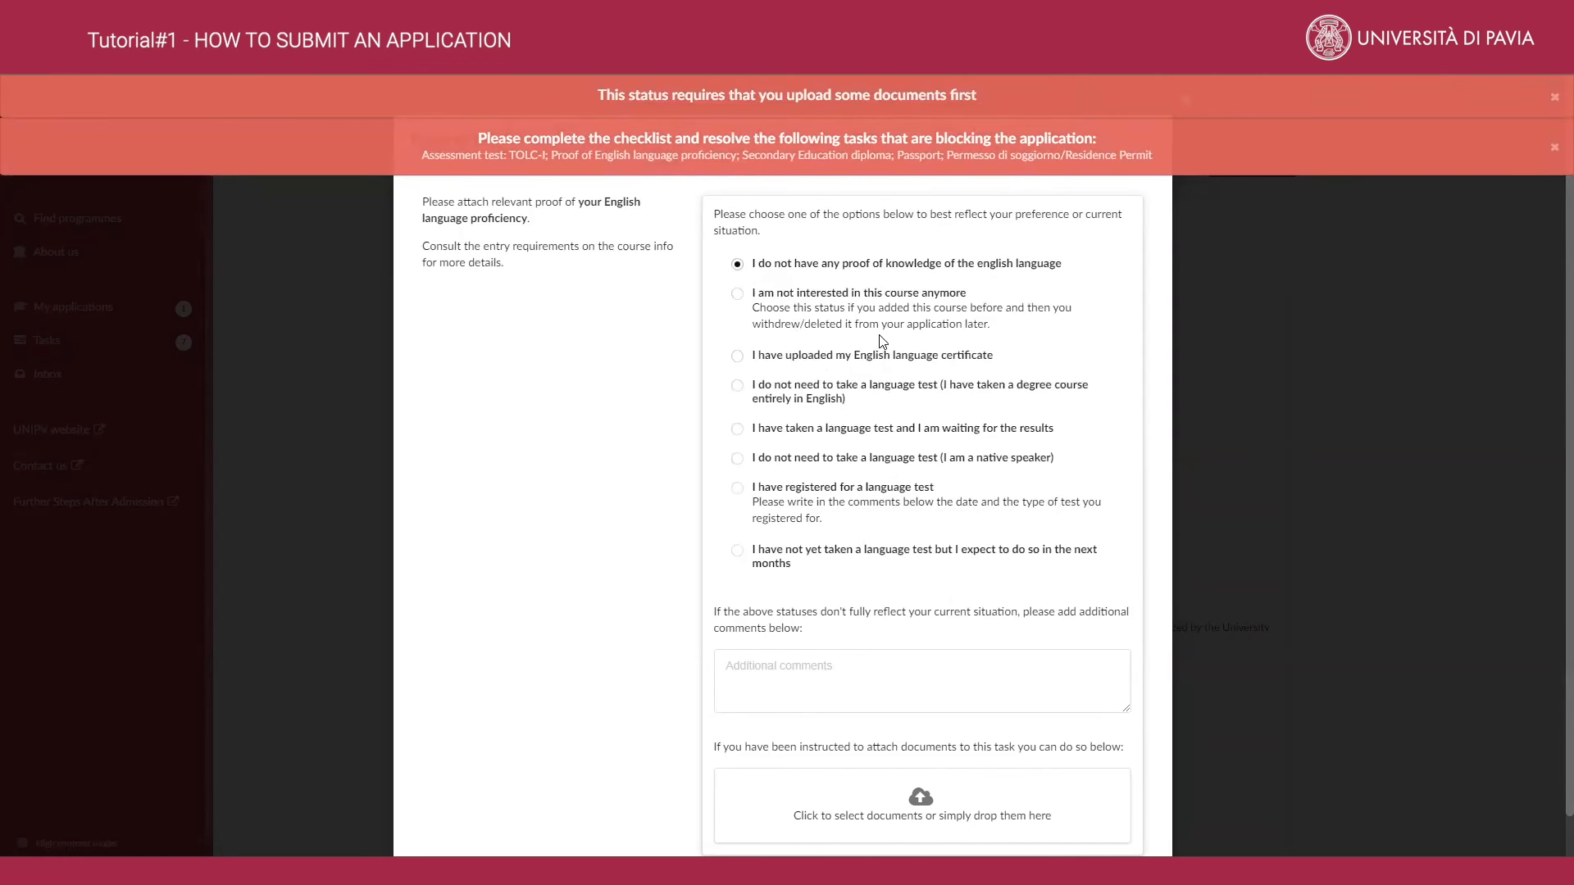
left_click(737, 464)
left_click(741, 395)
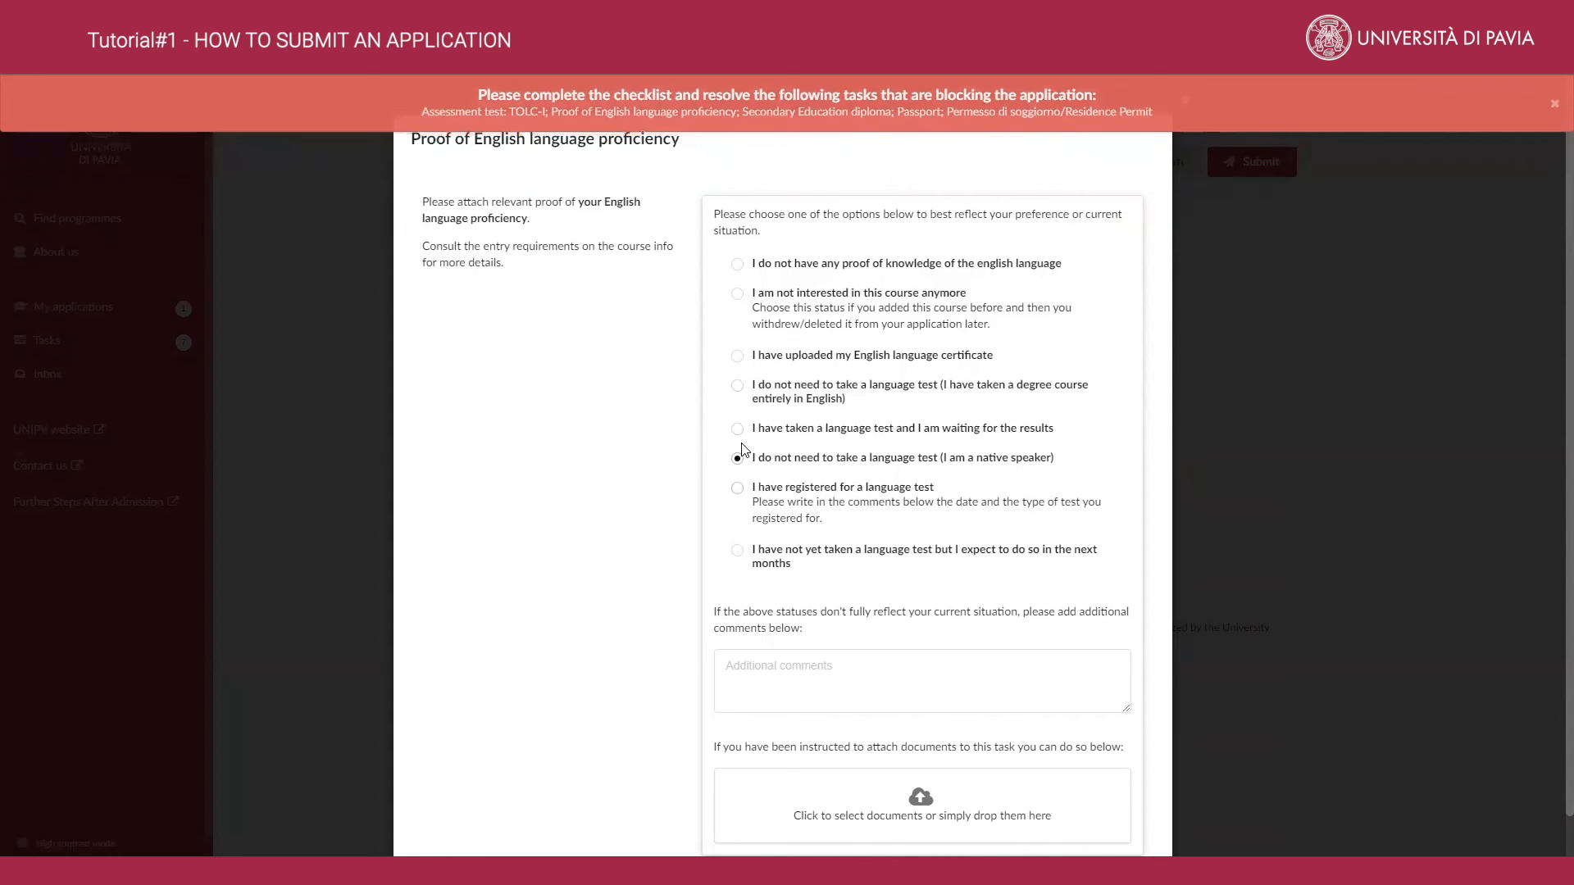
left_click(742, 490)
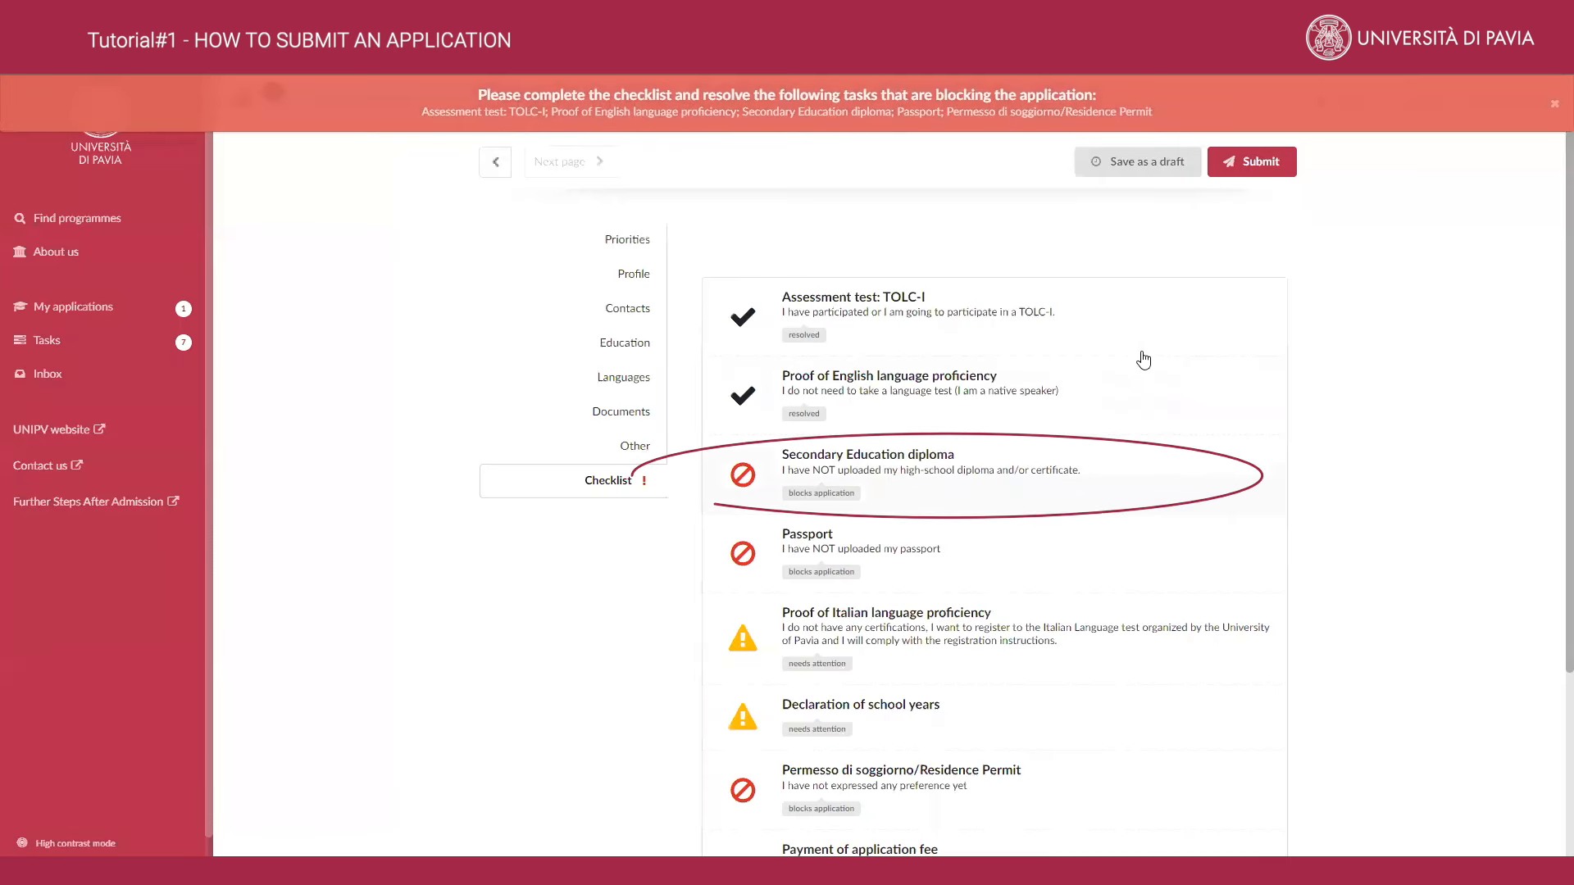
Step: Set the Secondary Education diploma status to "I have uploaded my high-school diploma and/or certificate."
scroll(943, 457, "down", 2)
left_click(936, 301)
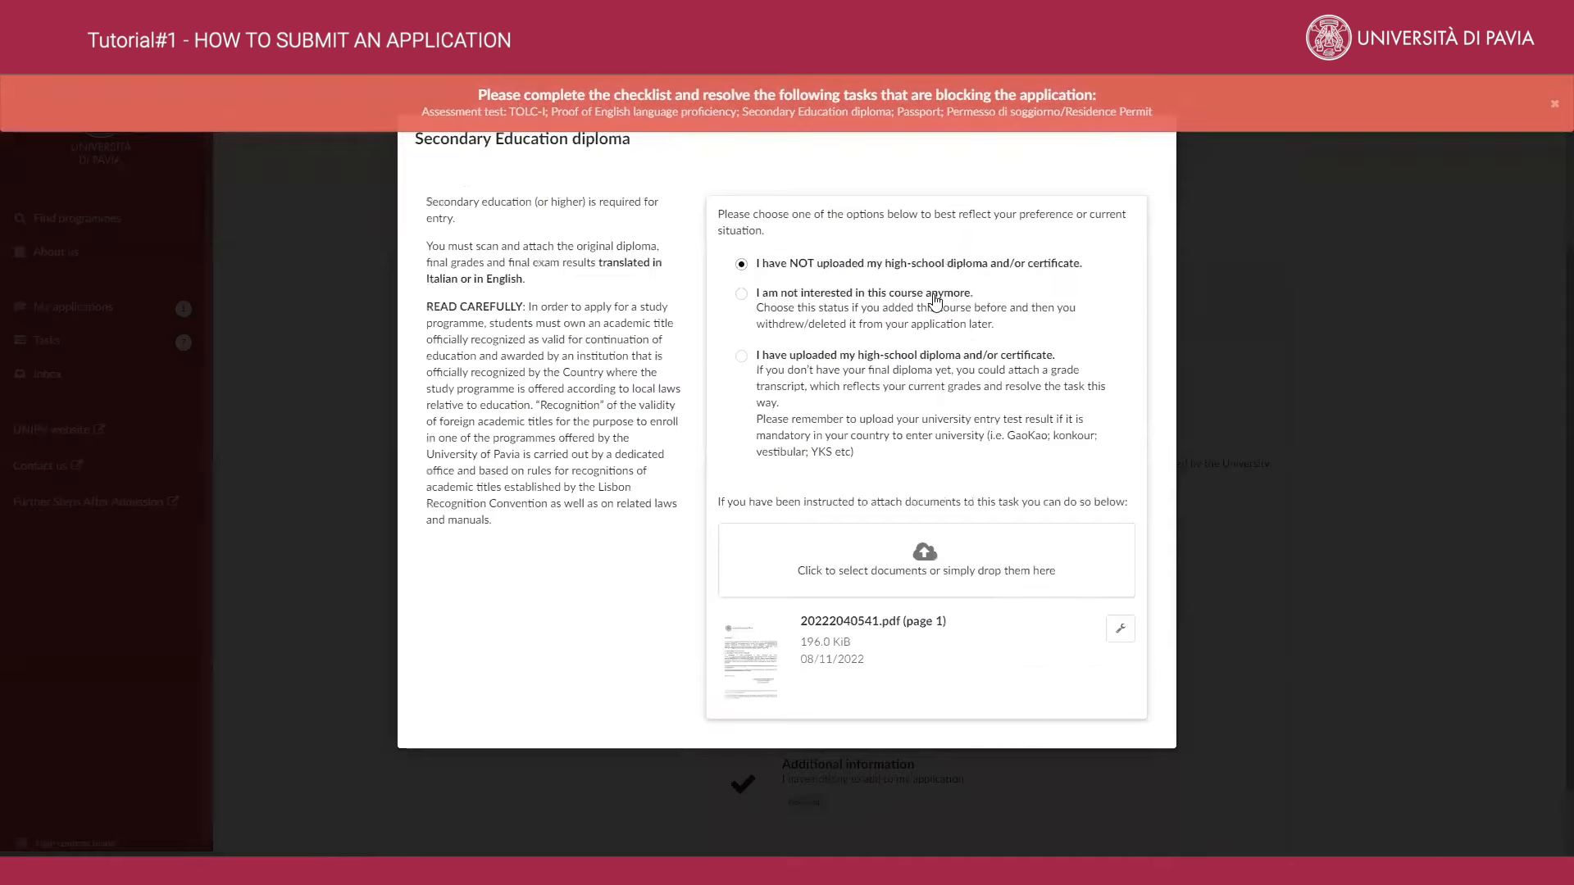
left_click(742, 356)
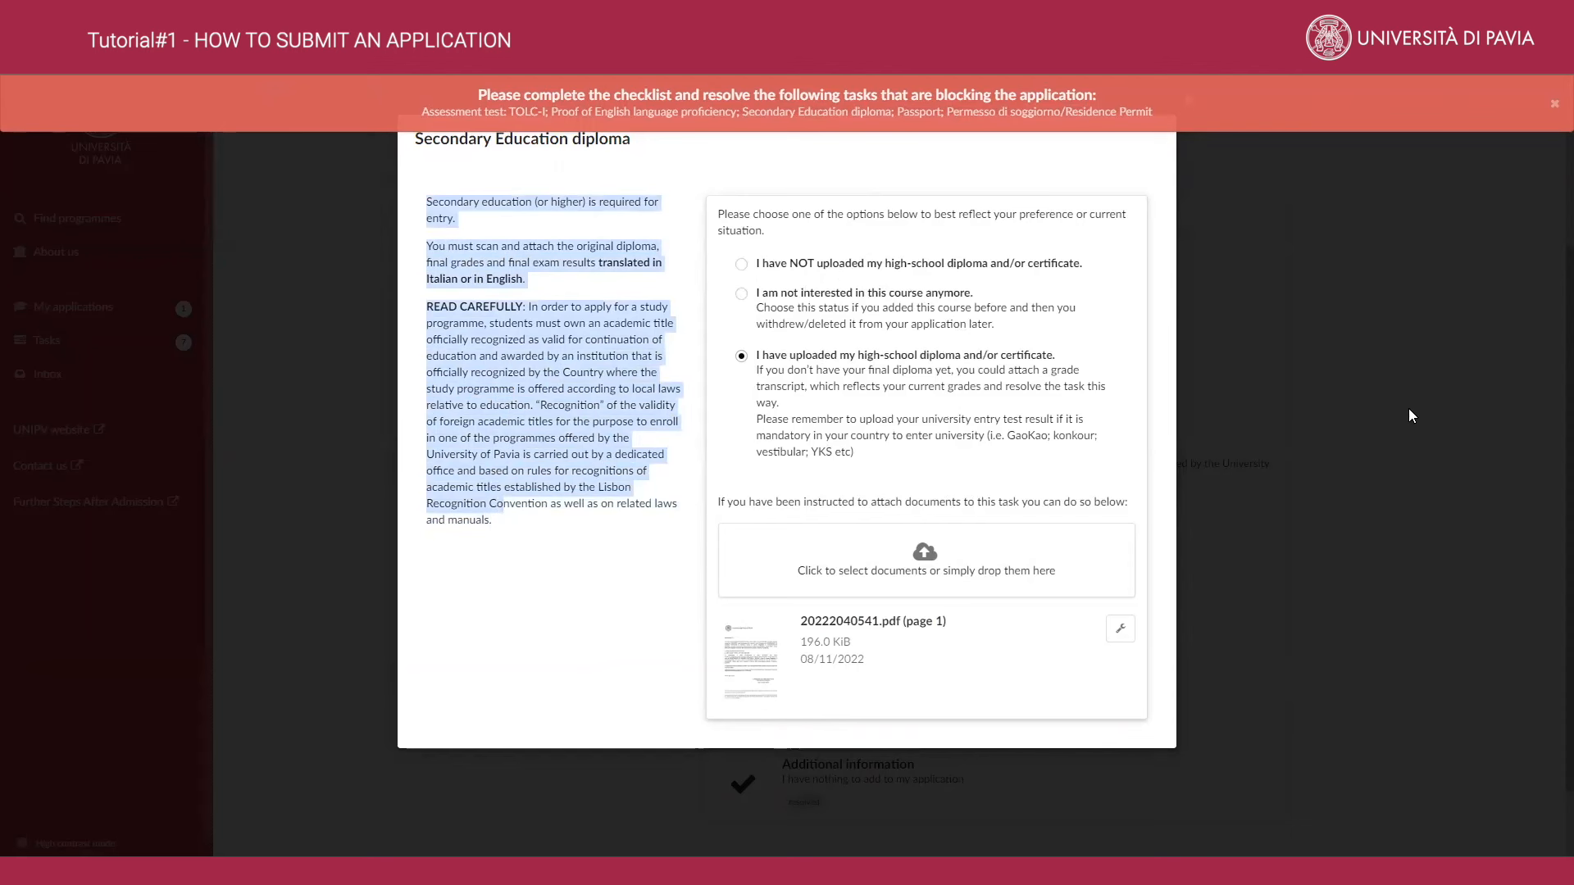
left_click(1321, 400)
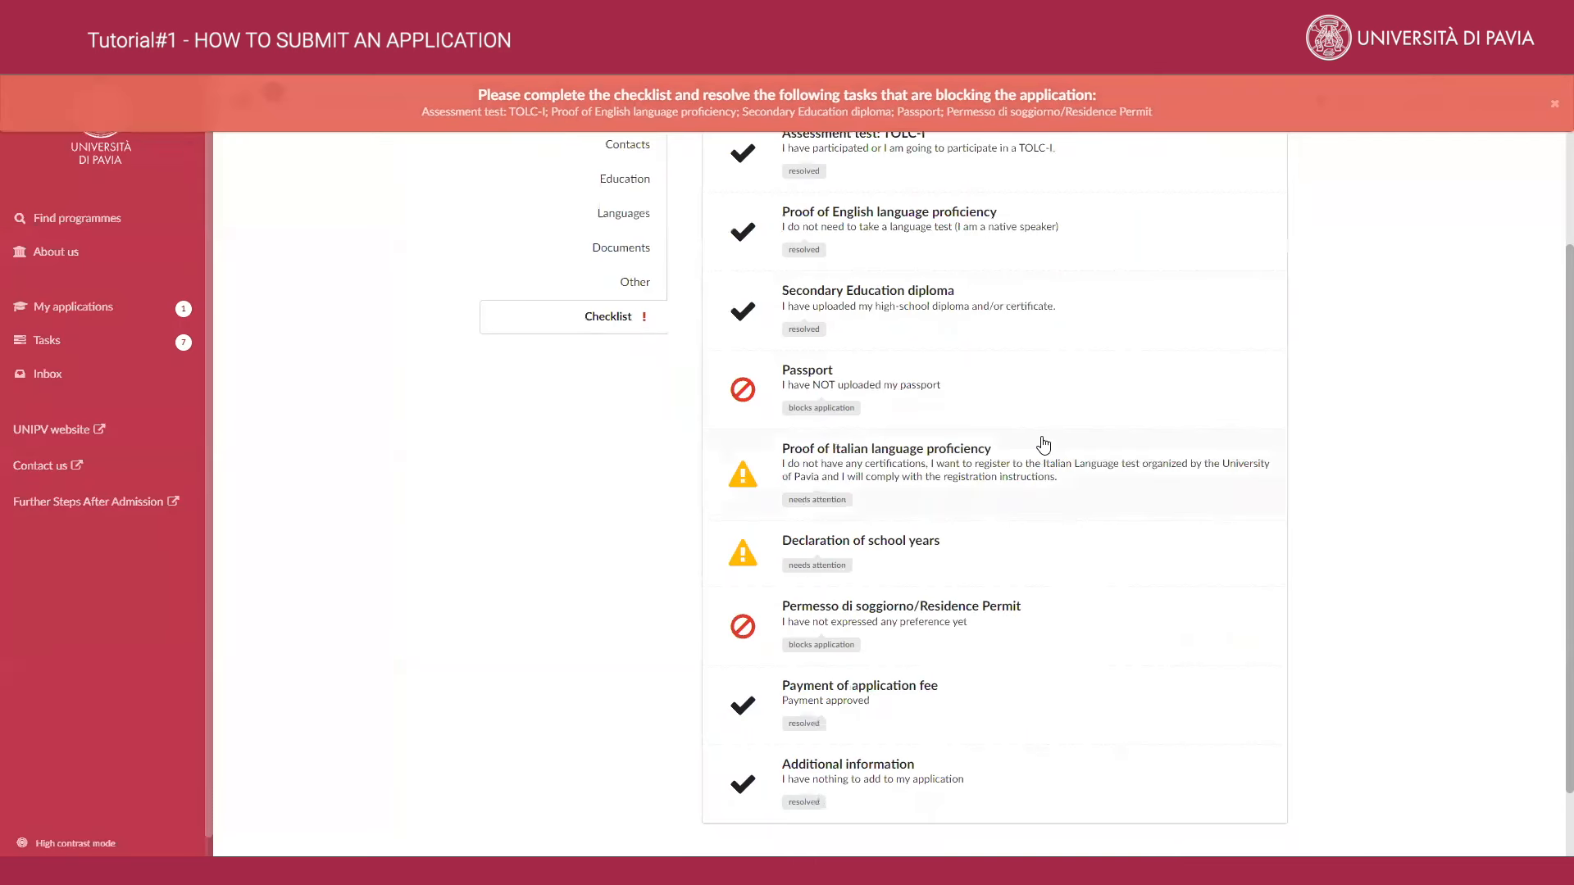
Step: Set the Passport task's status to "I have uploaded my passport"
left_click(901, 382)
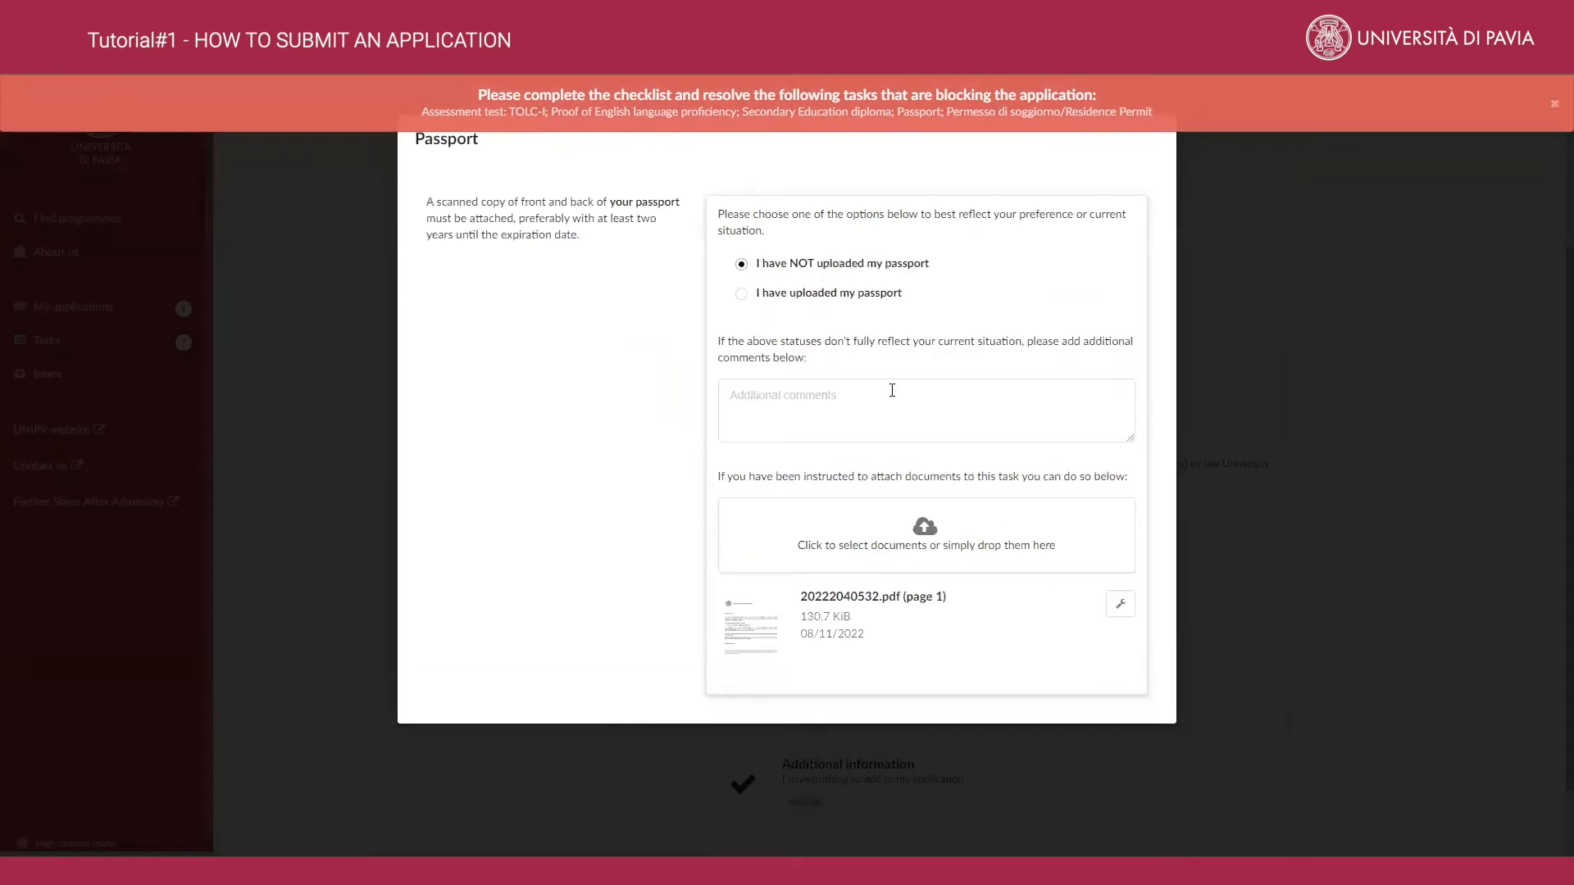
left_click(744, 297)
left_click(1346, 449)
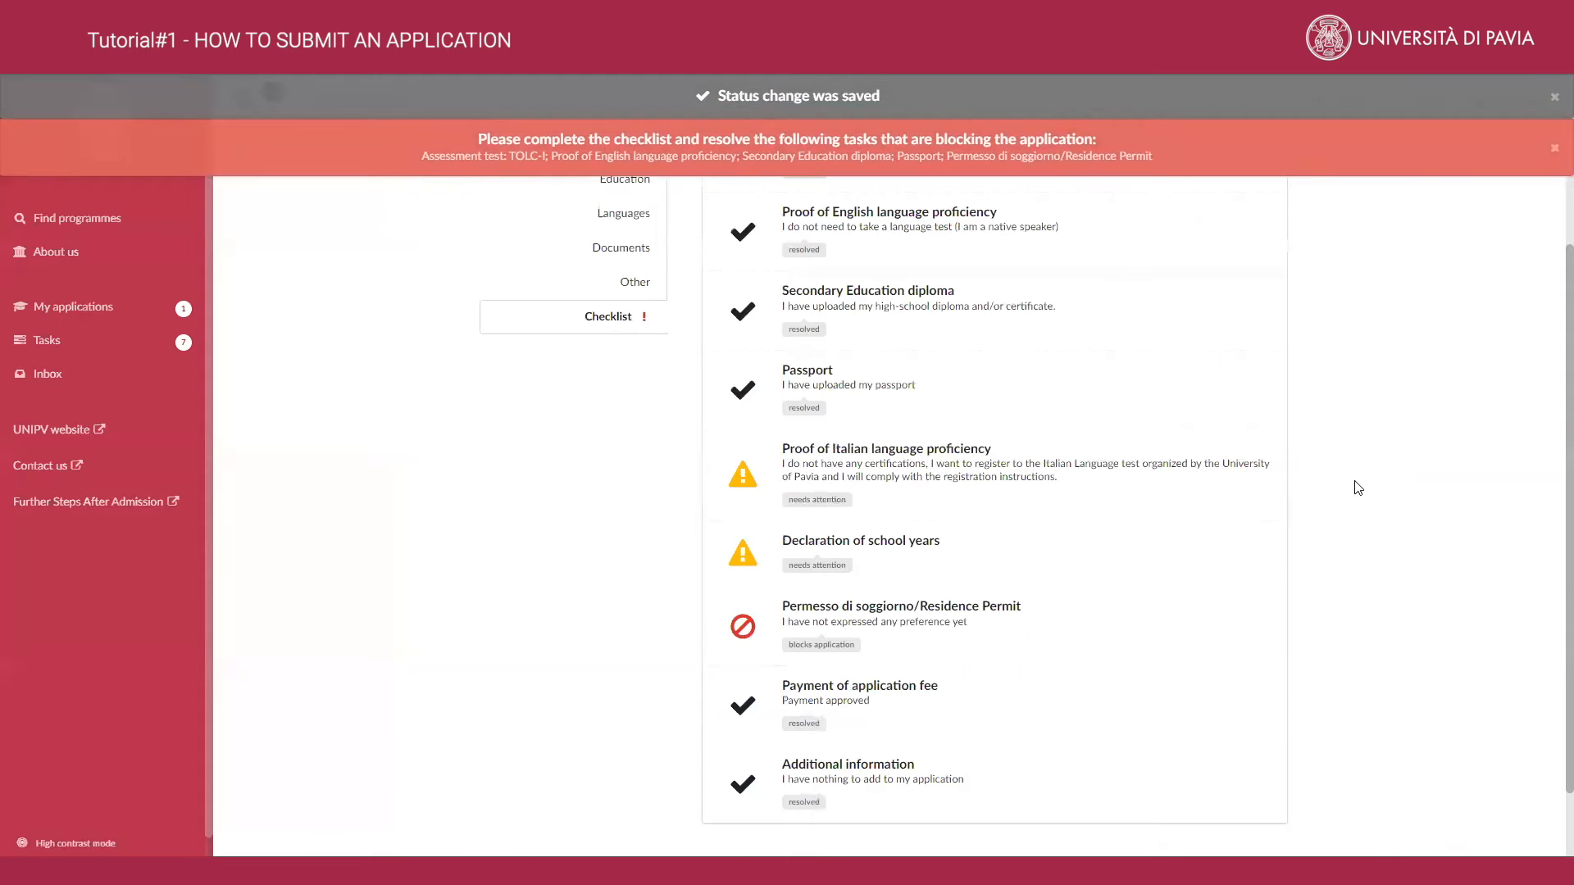
Step: Set the Italian language proficiency status to already registered for a language test, and switch it to the EU citizenship waiver
scroll(1356, 484, "down", 1)
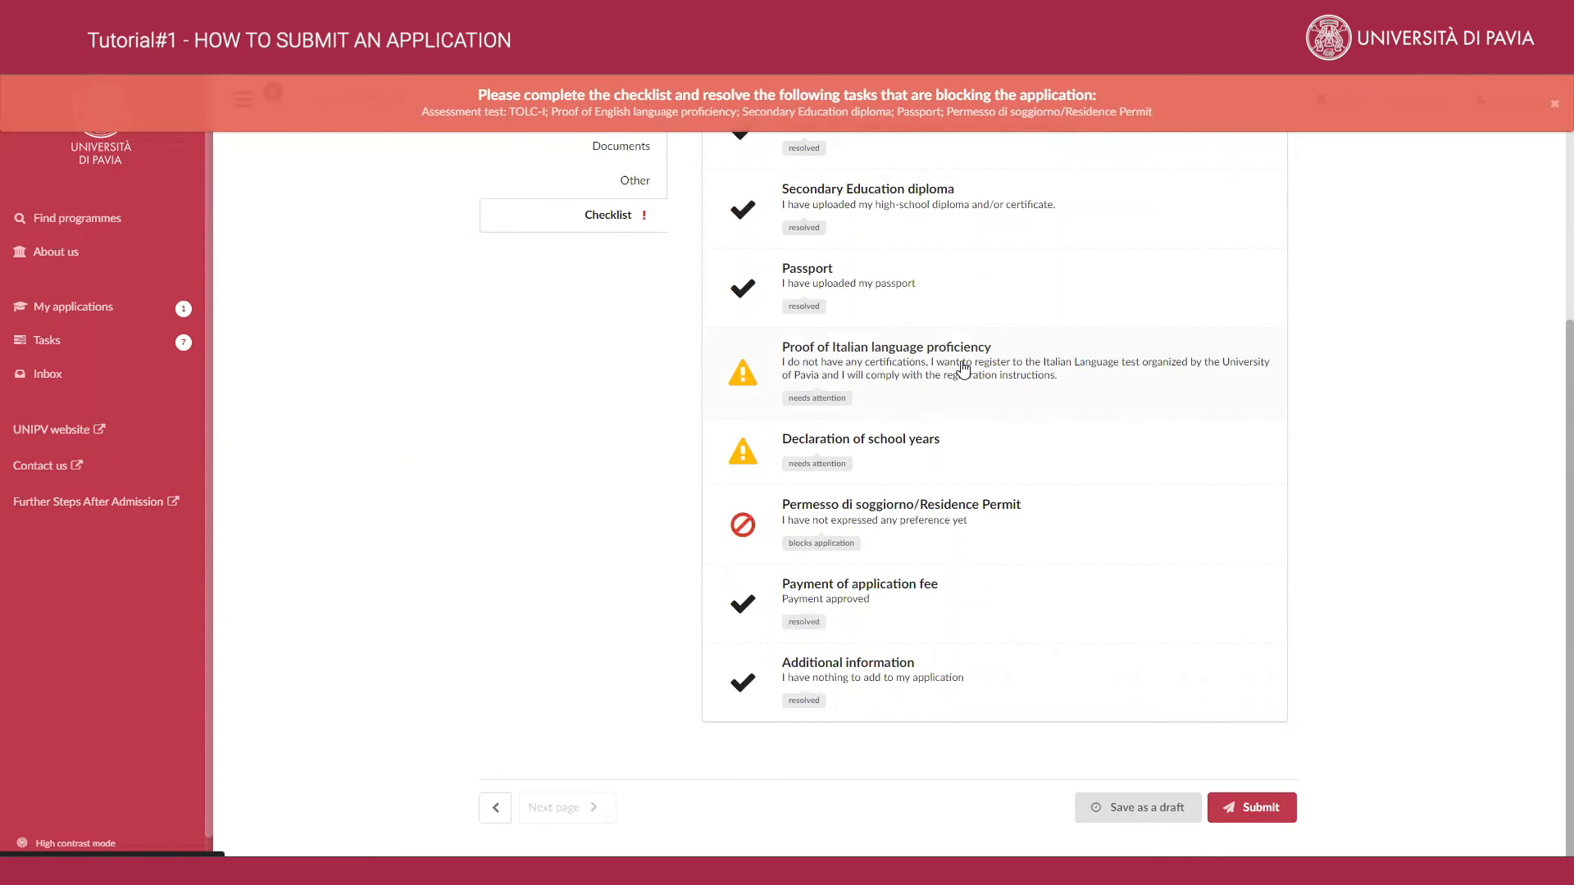
left_click(951, 370)
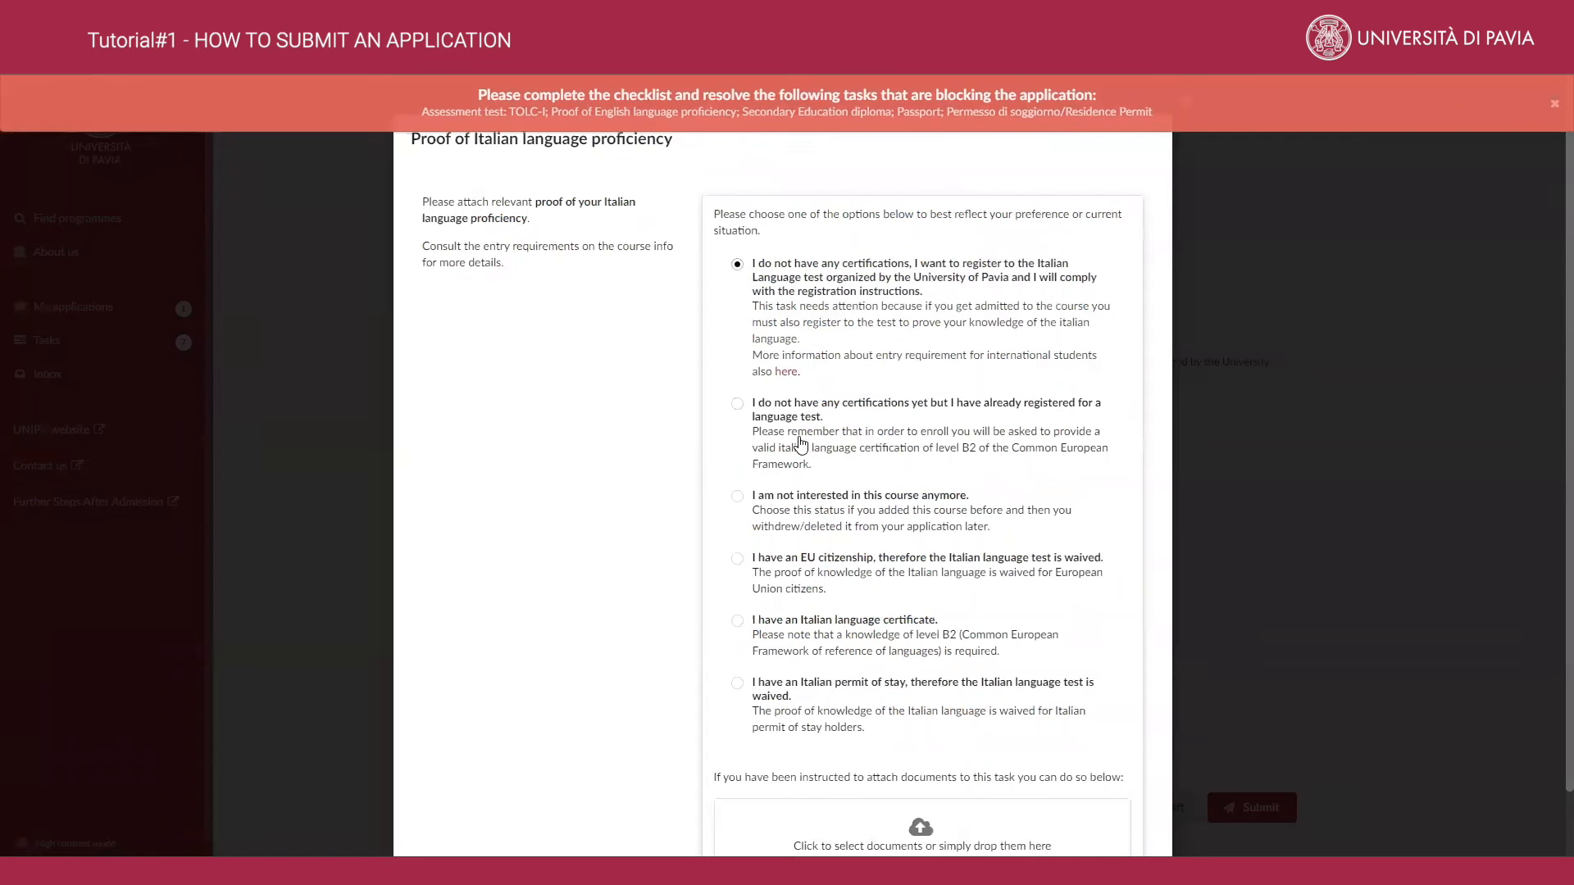
left_click(742, 409)
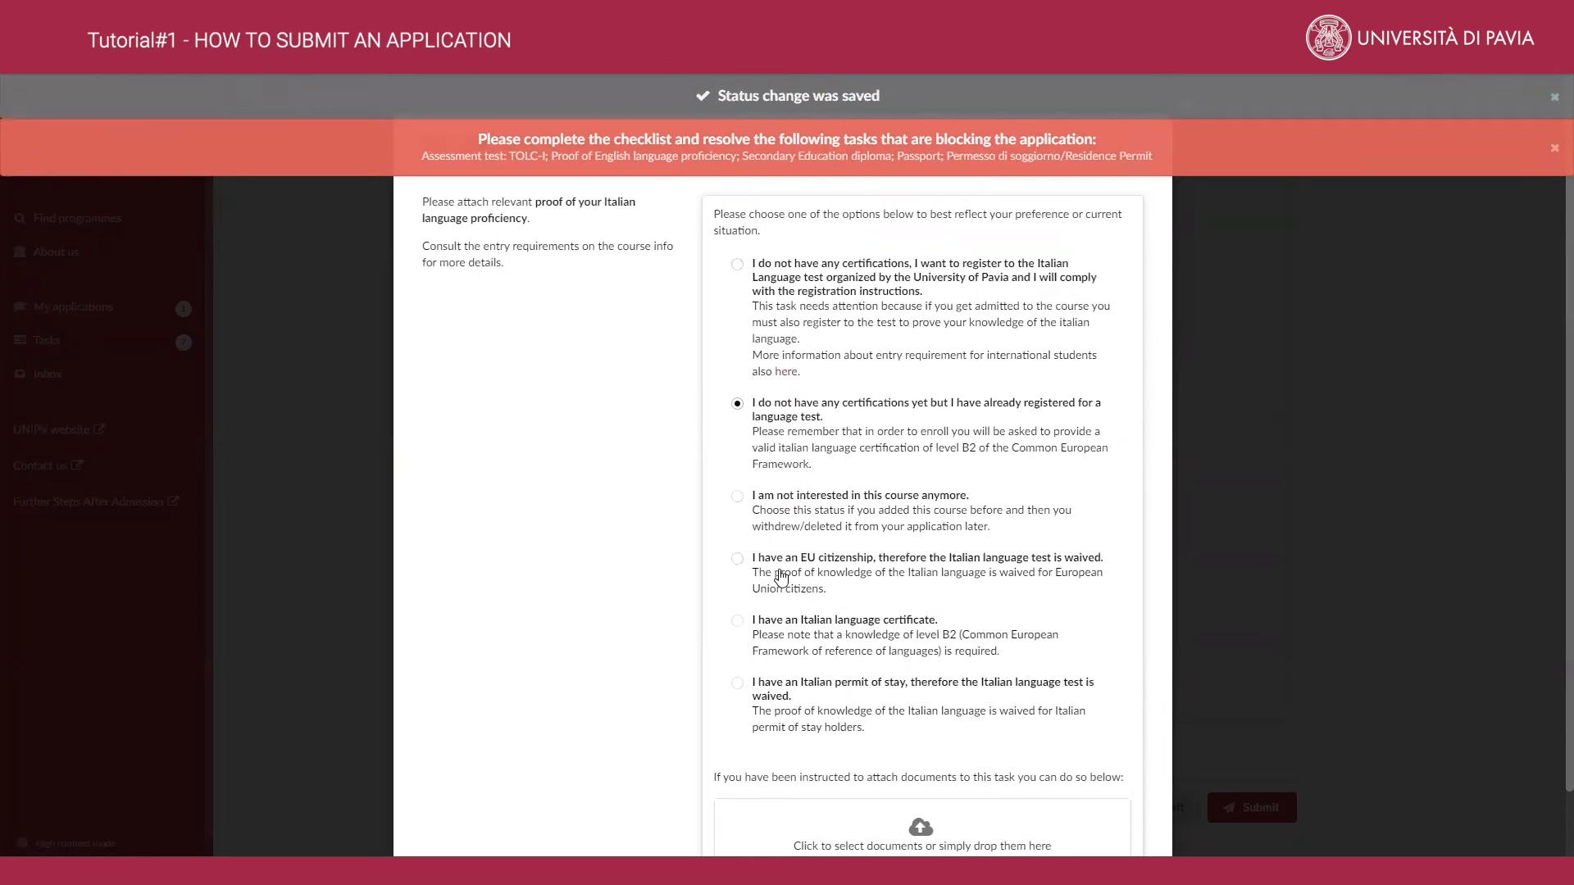
left_click(778, 578)
scroll(1377, 614, "down", 1)
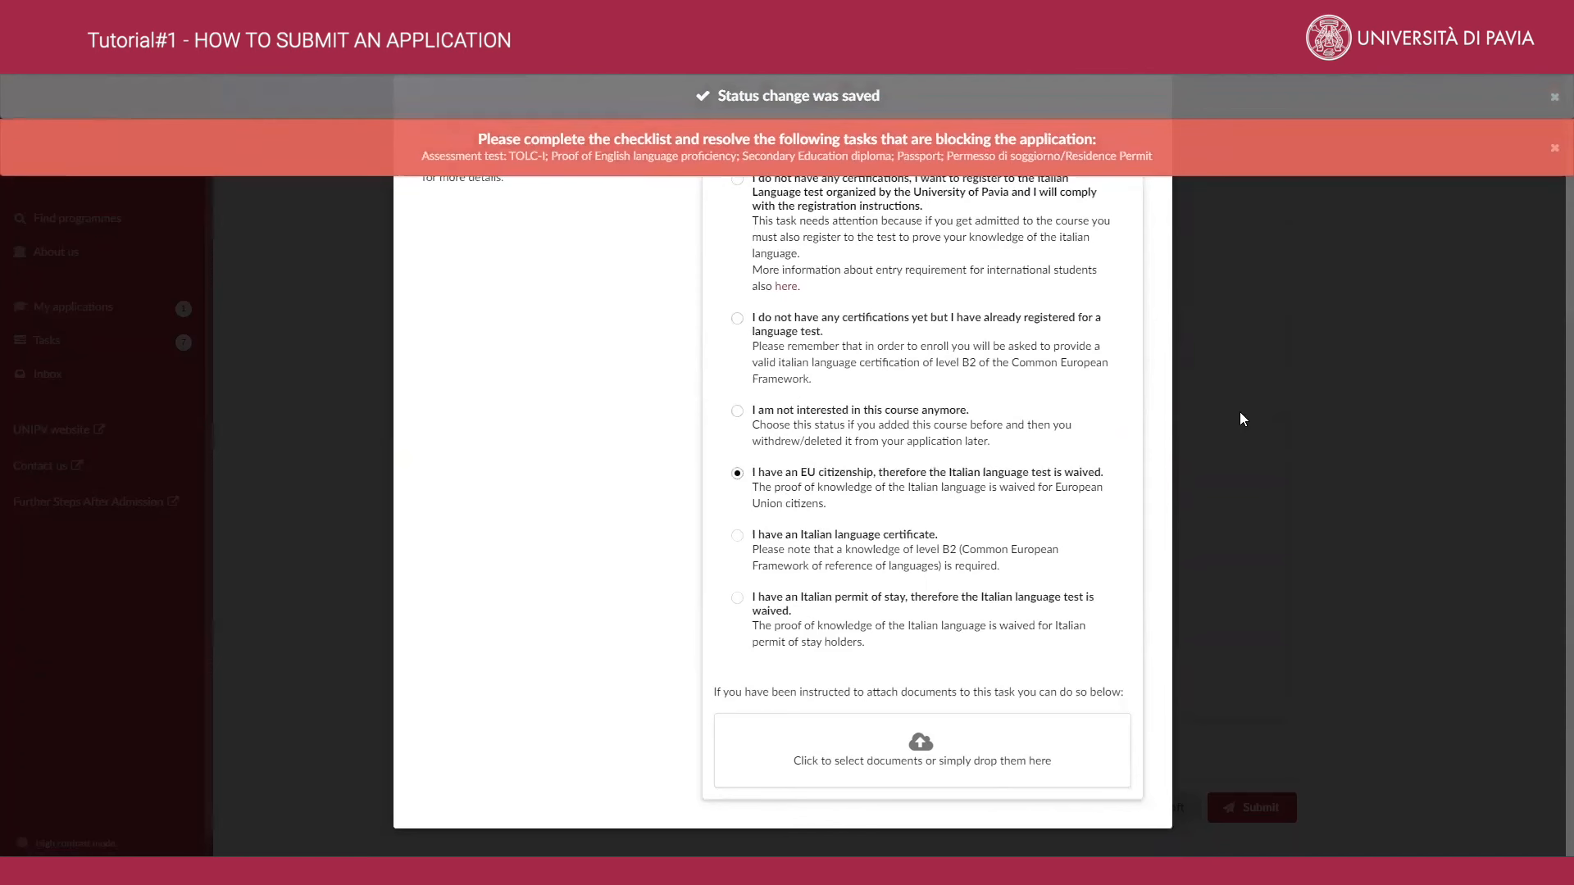
scroll(834, 206, "up", 1)
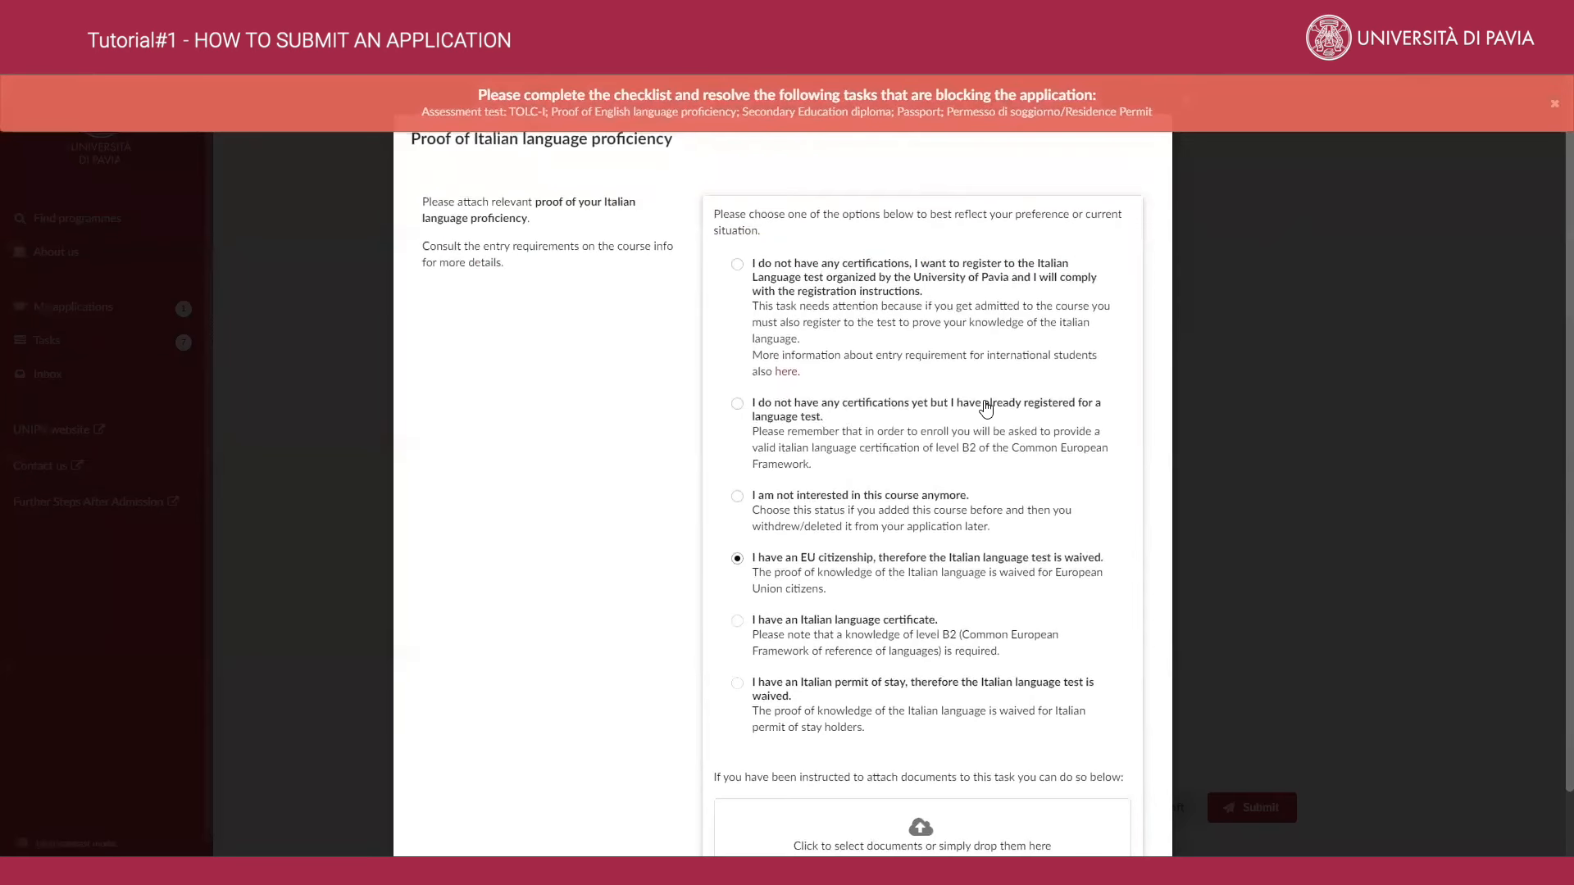
Step: Try the Italian language certificate status for the Italian proficiency task, and choose "I am not interested in this course anymore." instead
left_click(862, 641)
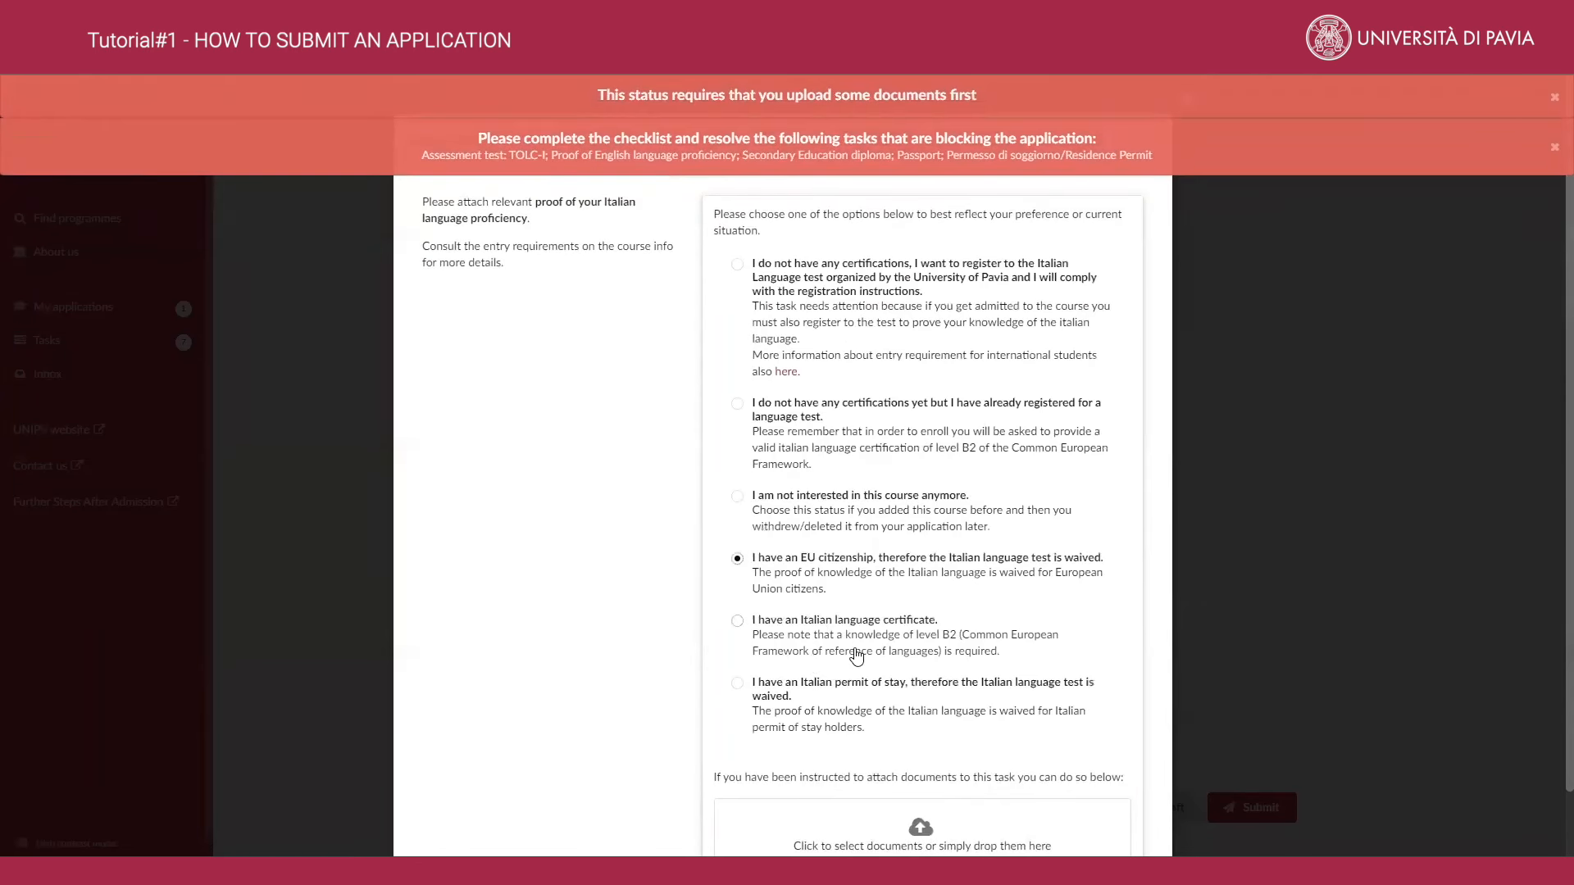
scroll(855, 653, "down", 1)
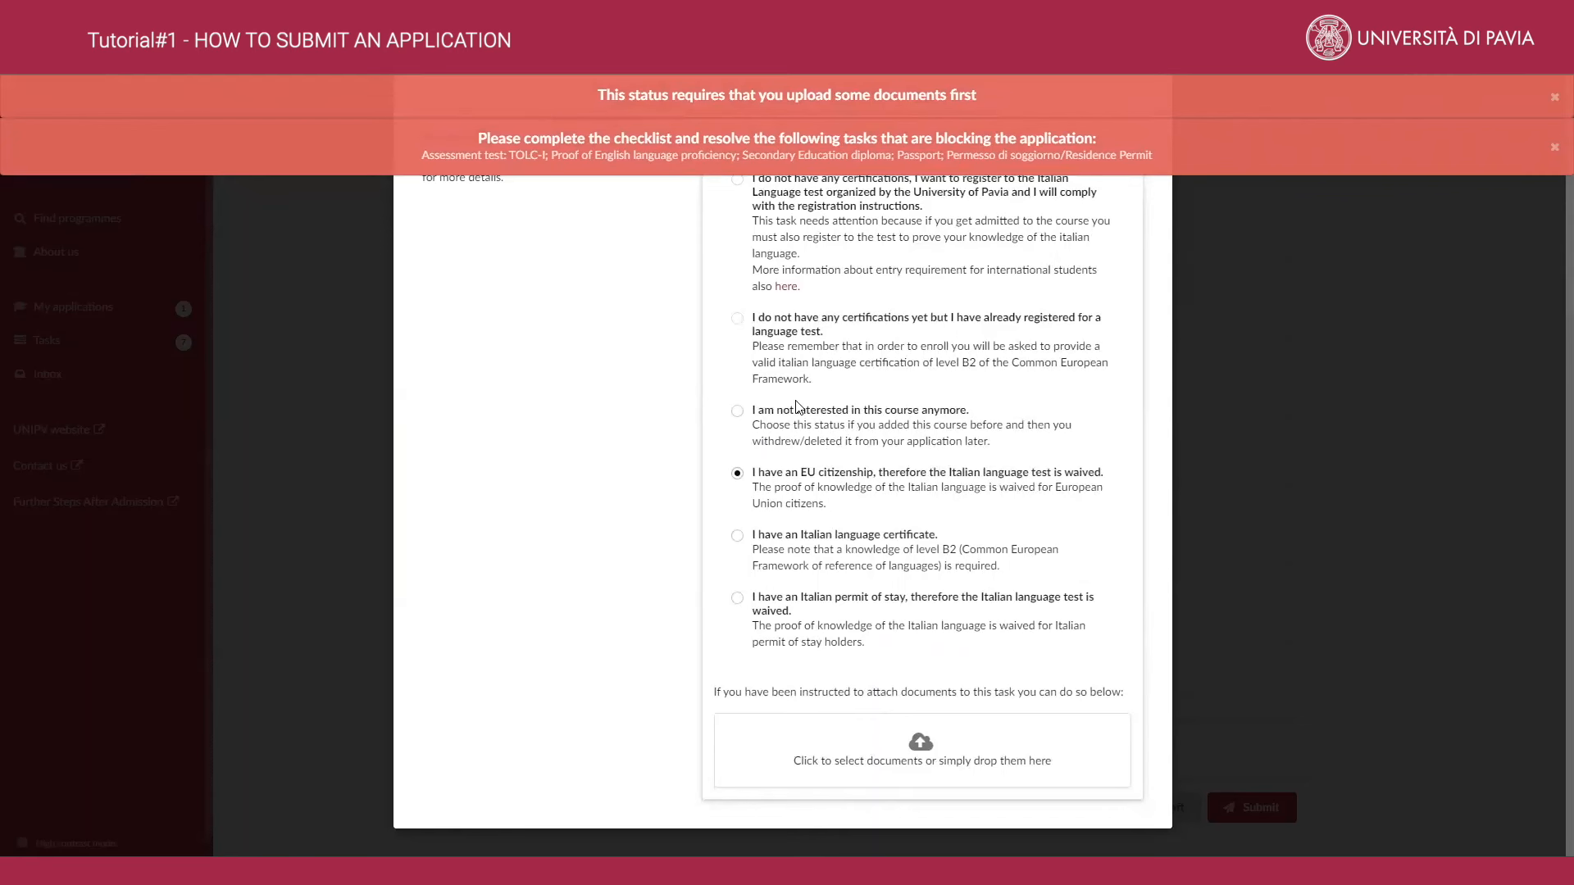
left_click(778, 418)
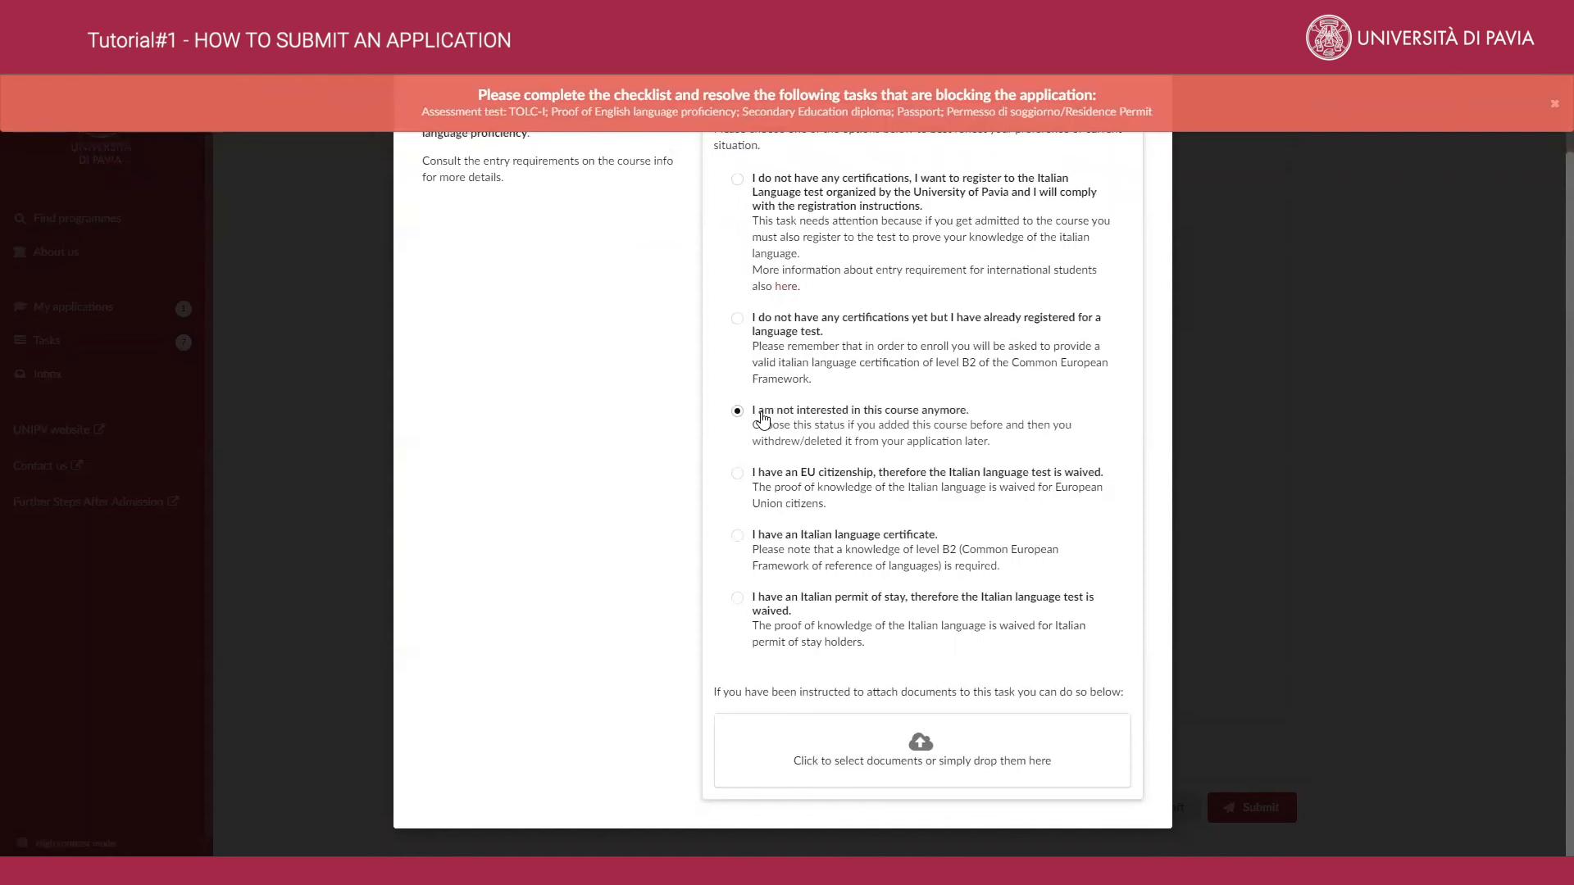
scroll(906, 446, "up", 3)
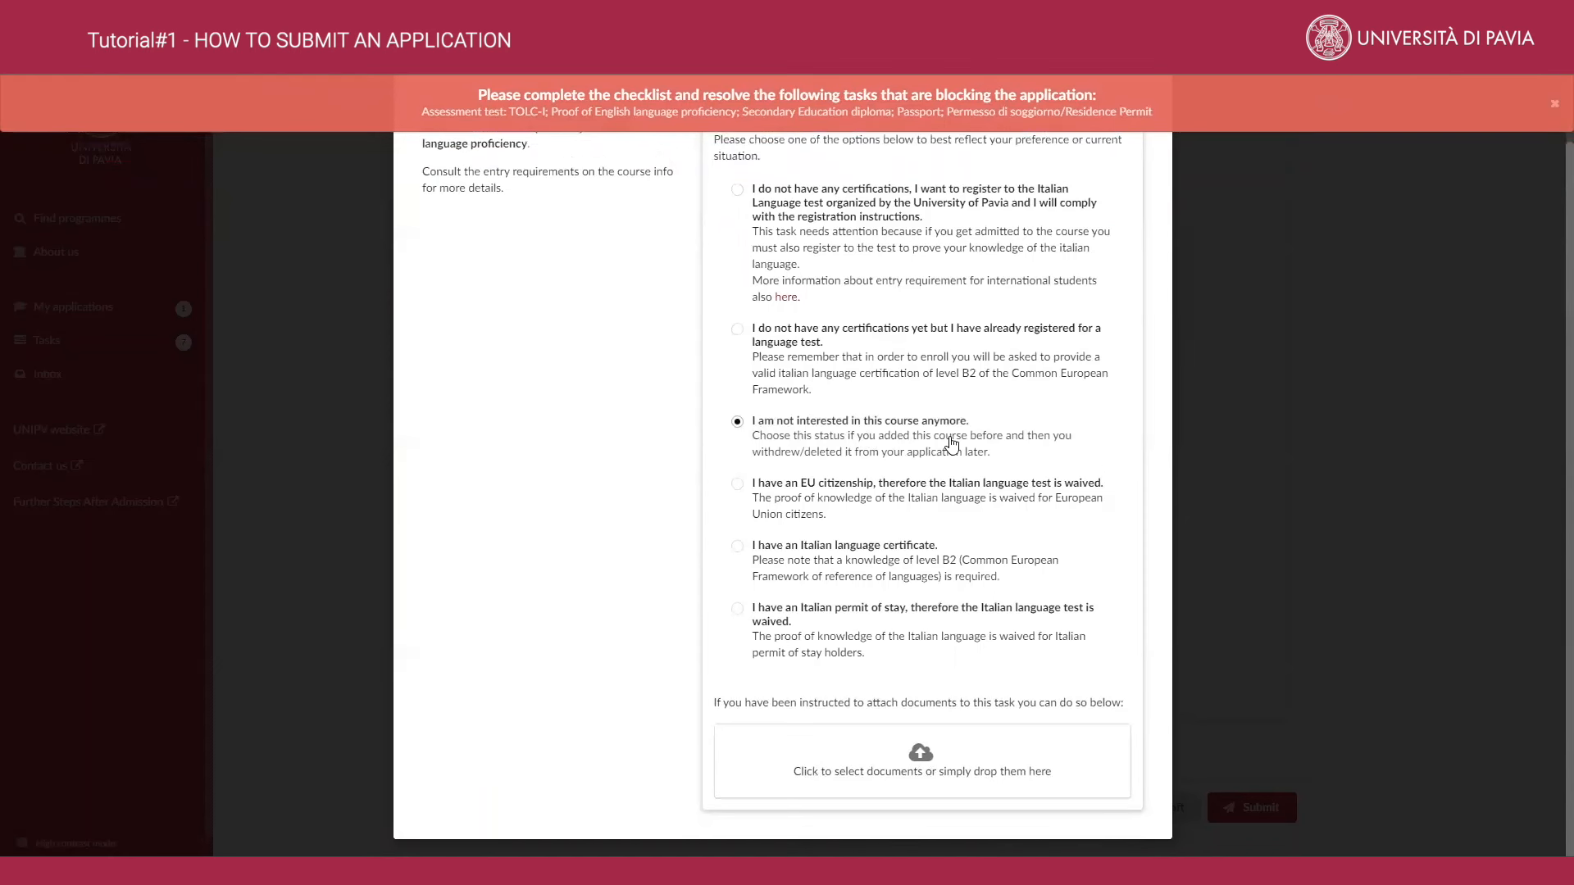
left_click(1303, 361)
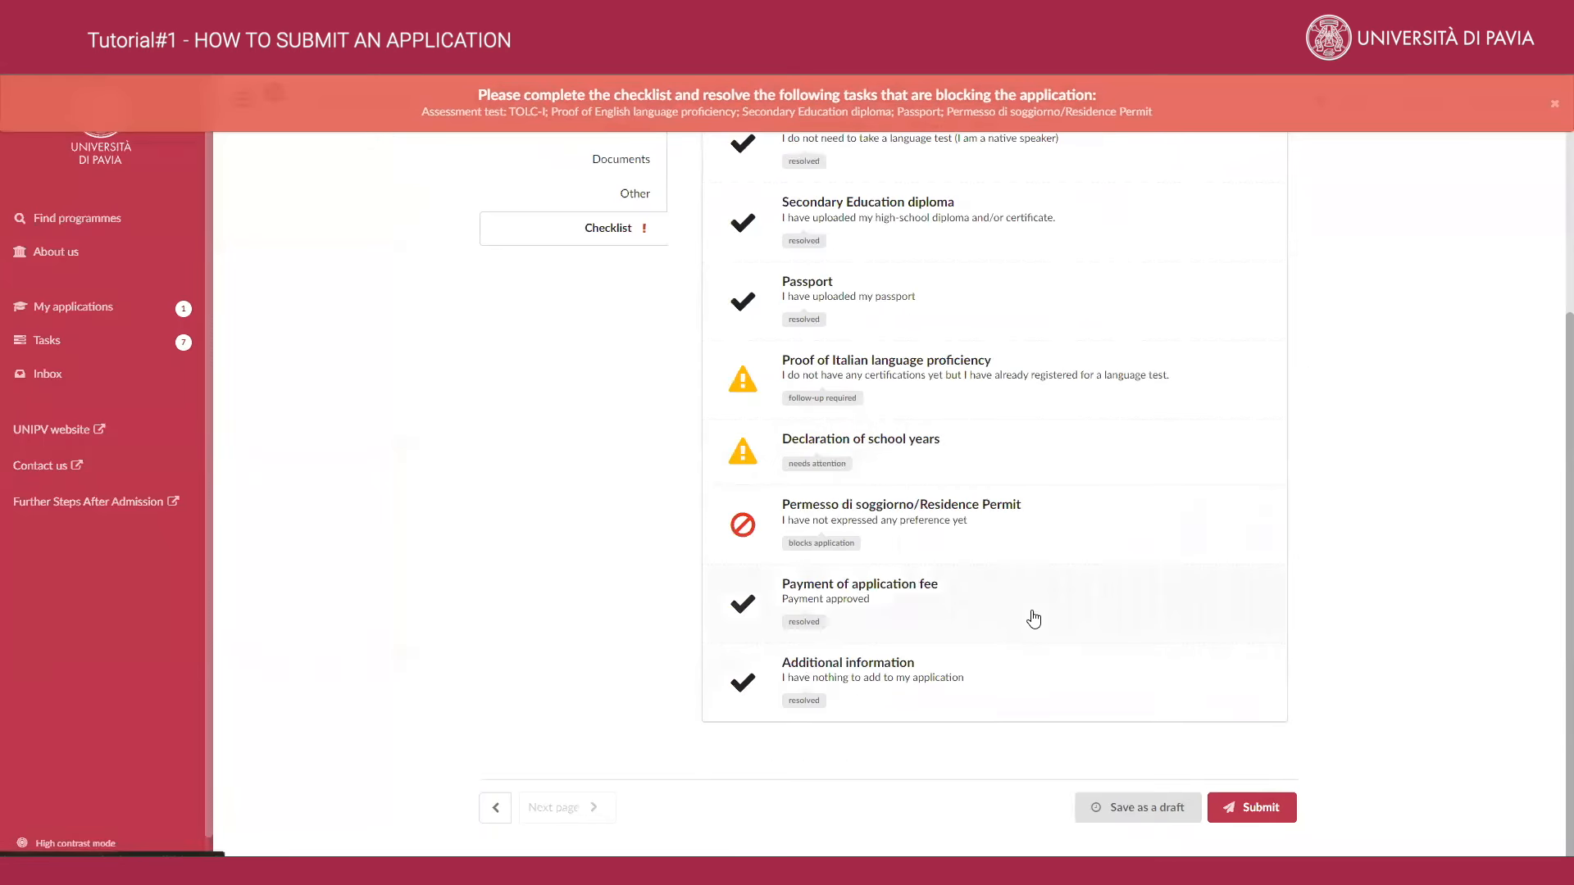
Step: Set the Italian proficiency status to "I do not have any certifications yet but I have already registered for a language test."
left_click(892, 386)
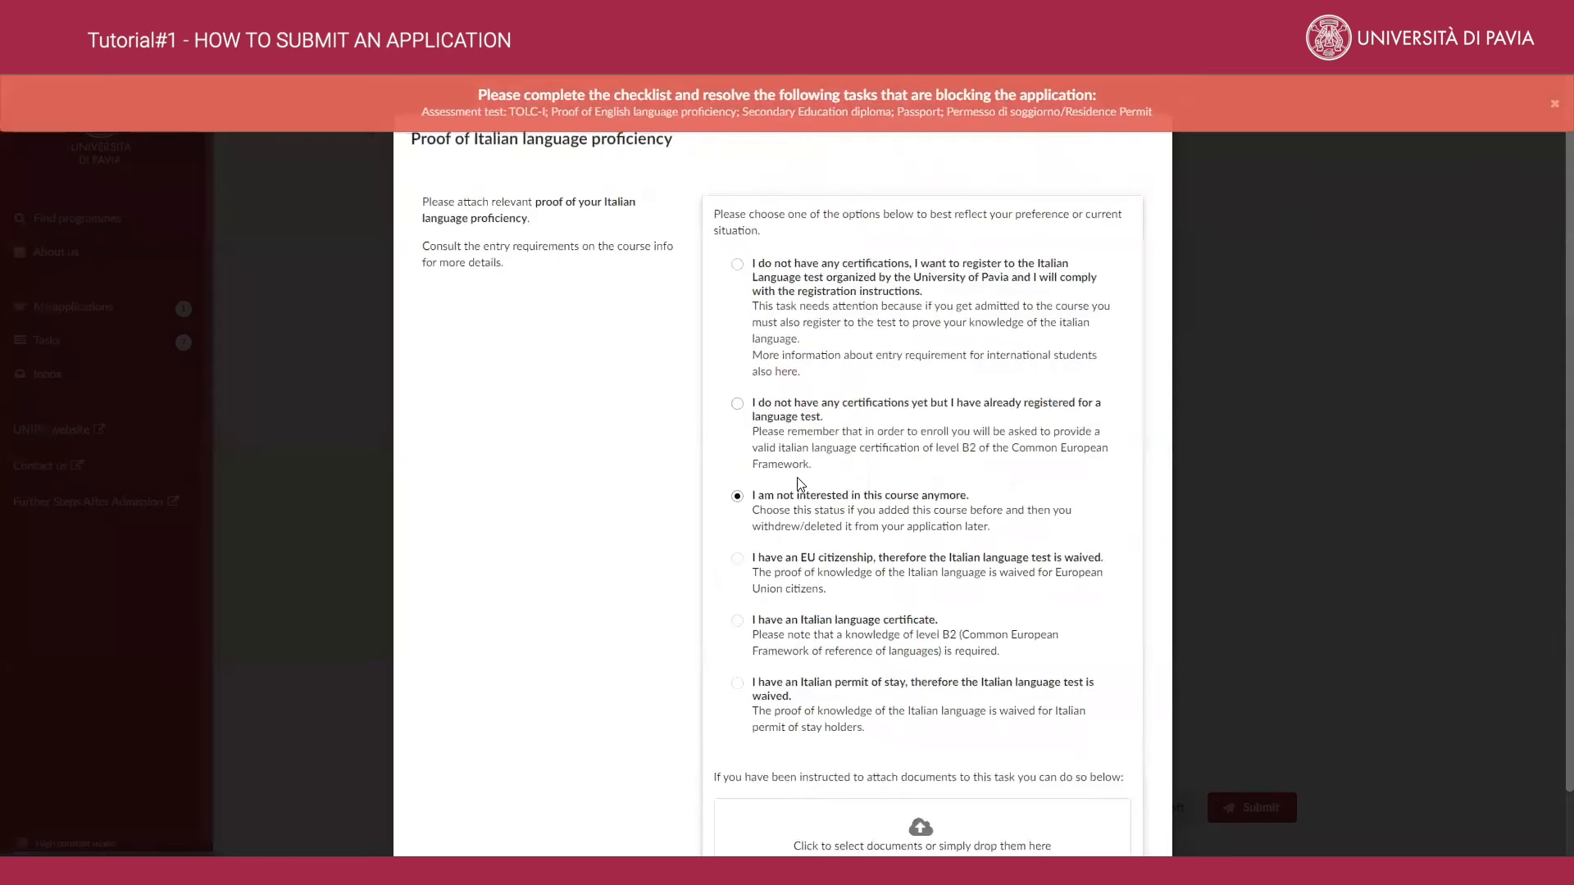
left_click(1363, 461)
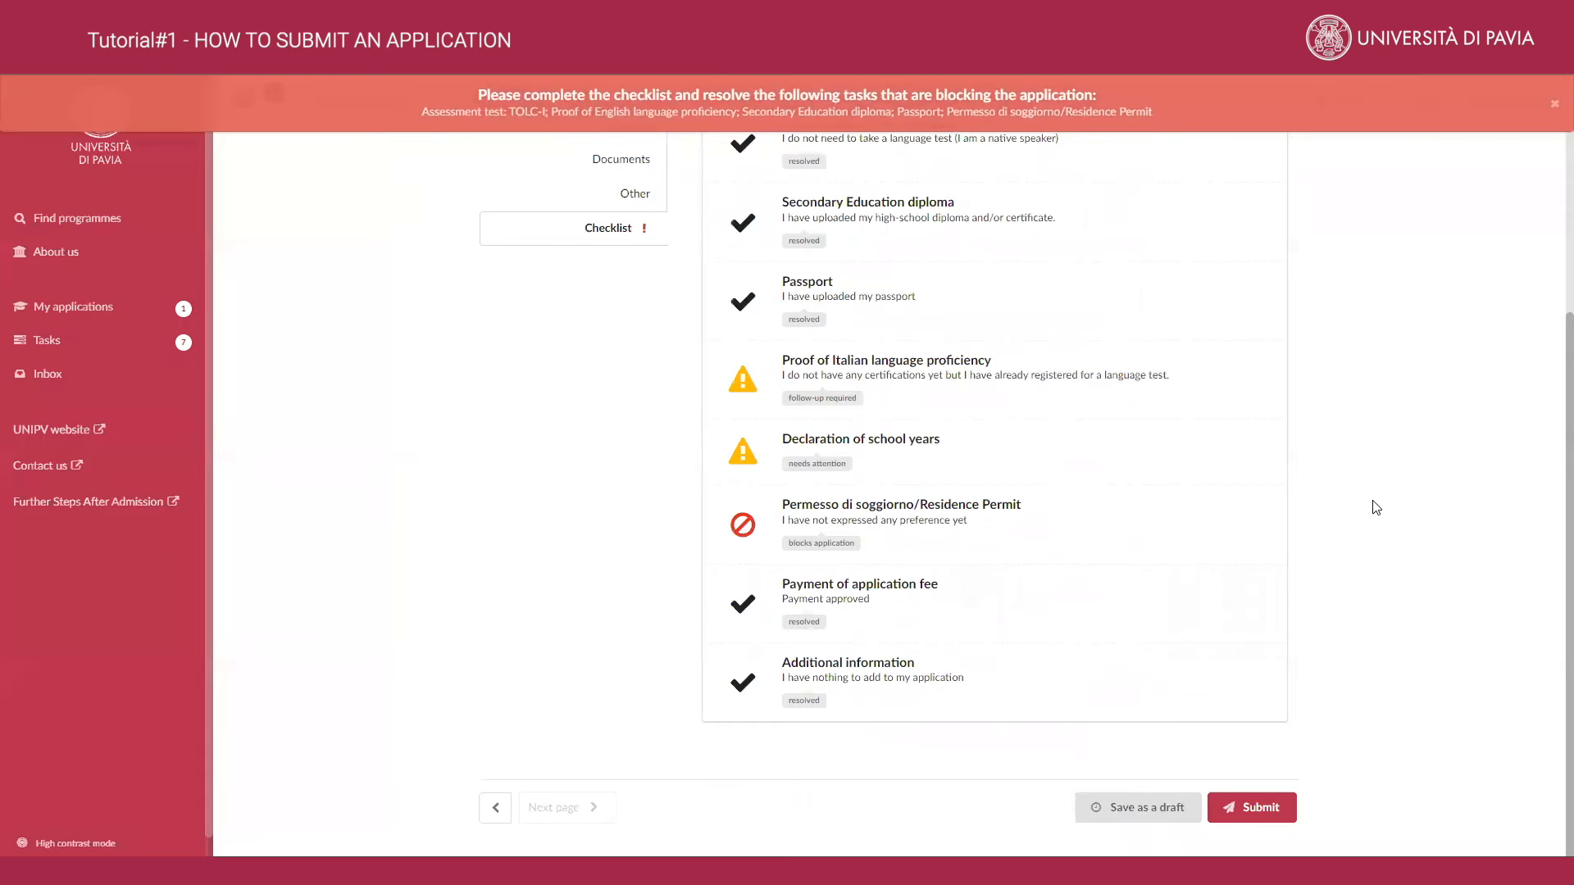
left_click(1016, 401)
left_click(814, 500)
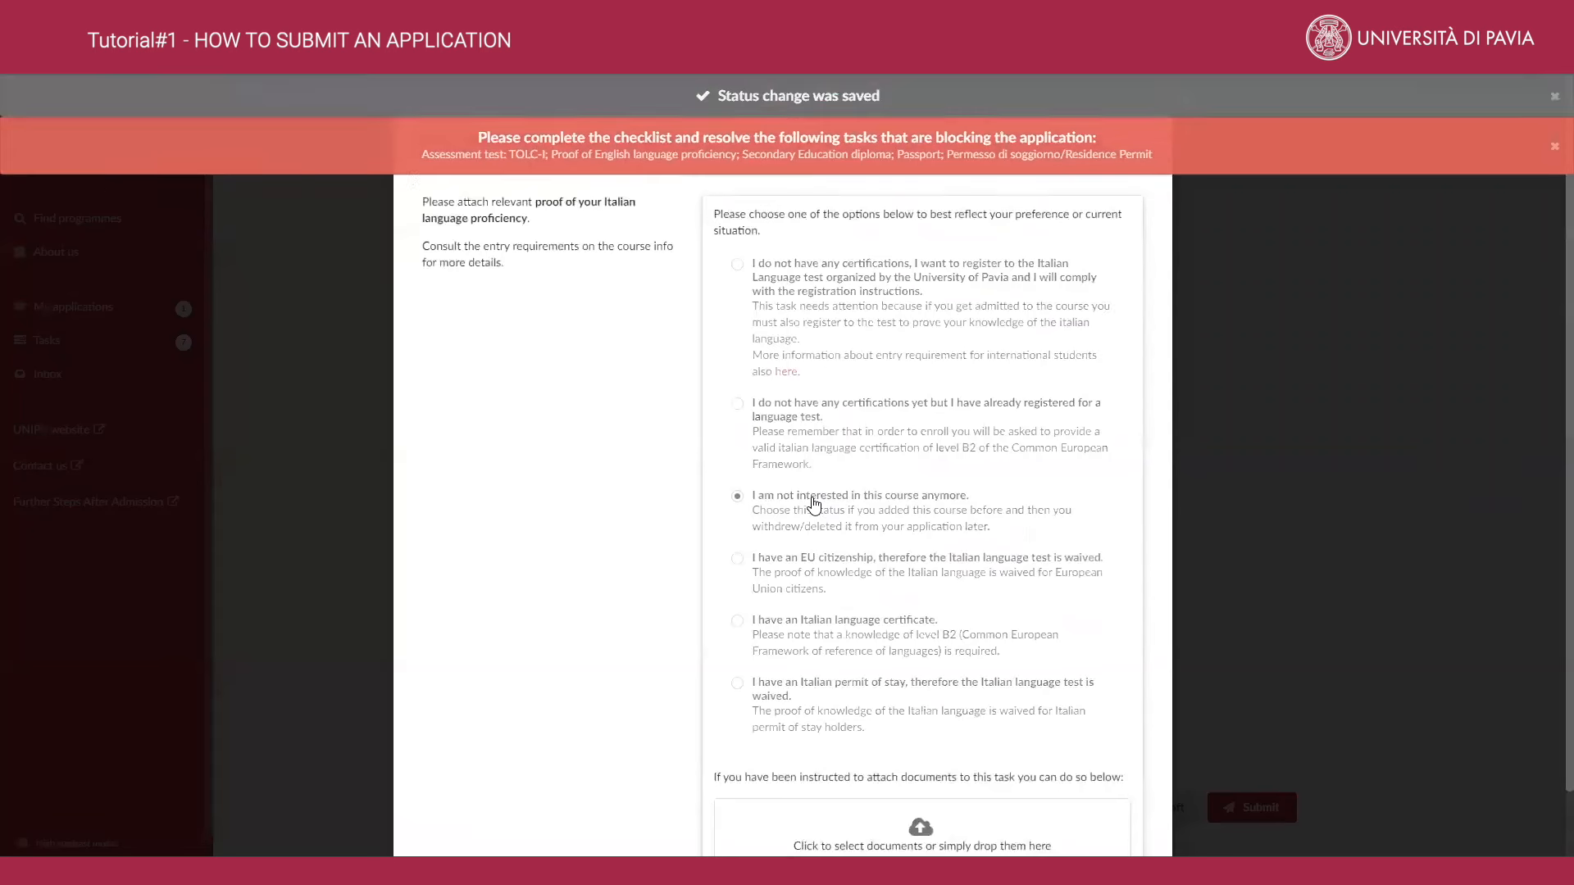
left_click(779, 403)
left_click(1426, 455)
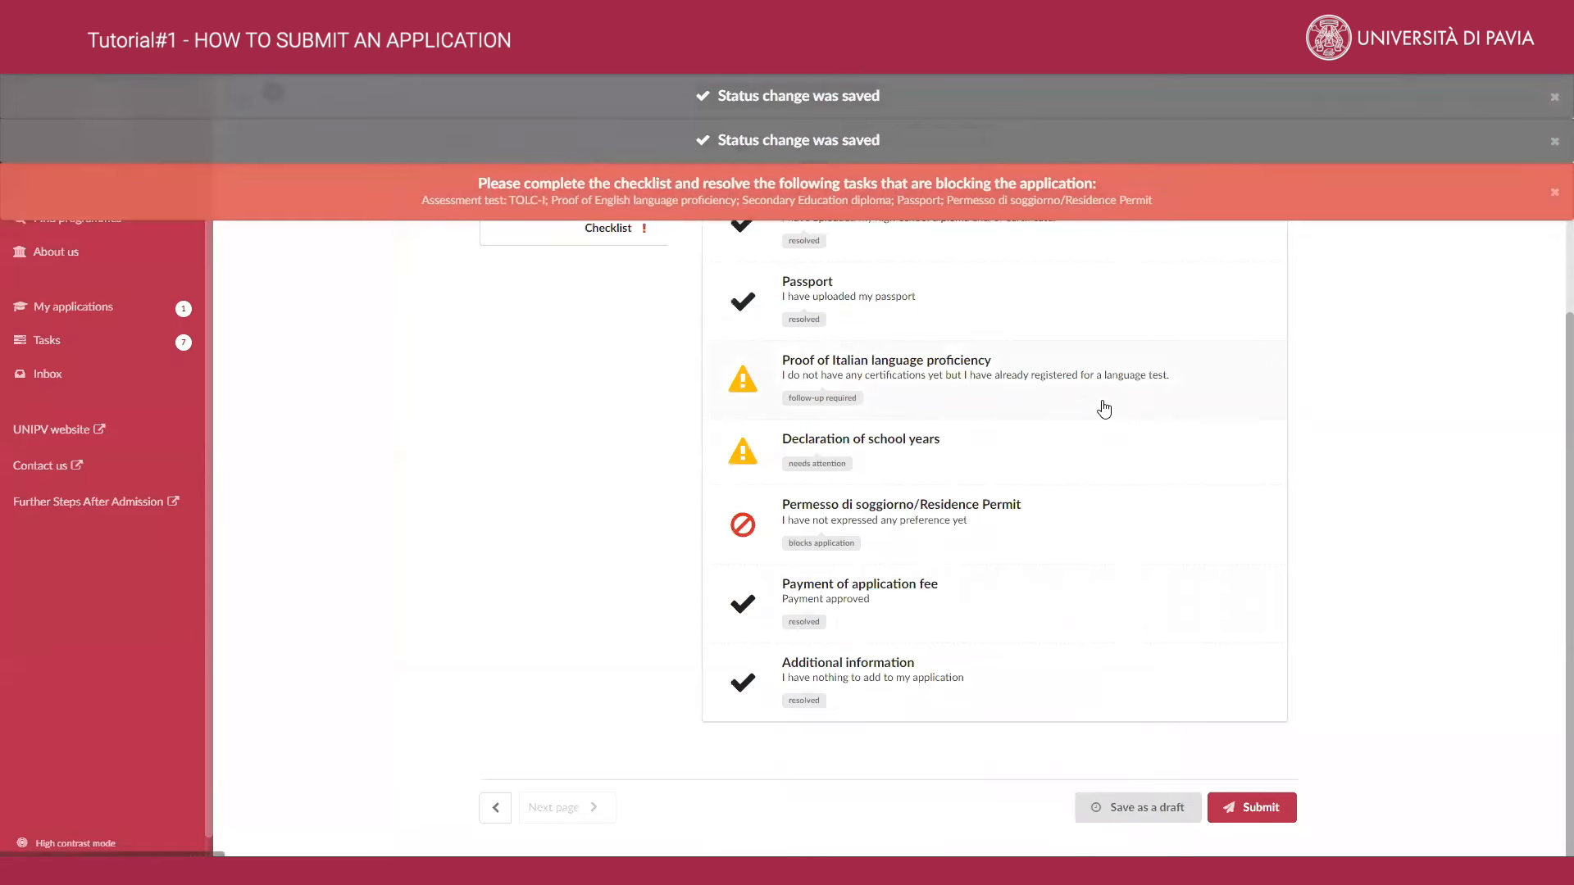
Step: Review the available status options of the Proof of Italian language proficiency task
scroll(1123, 432, "up", 1)
left_click(1030, 456)
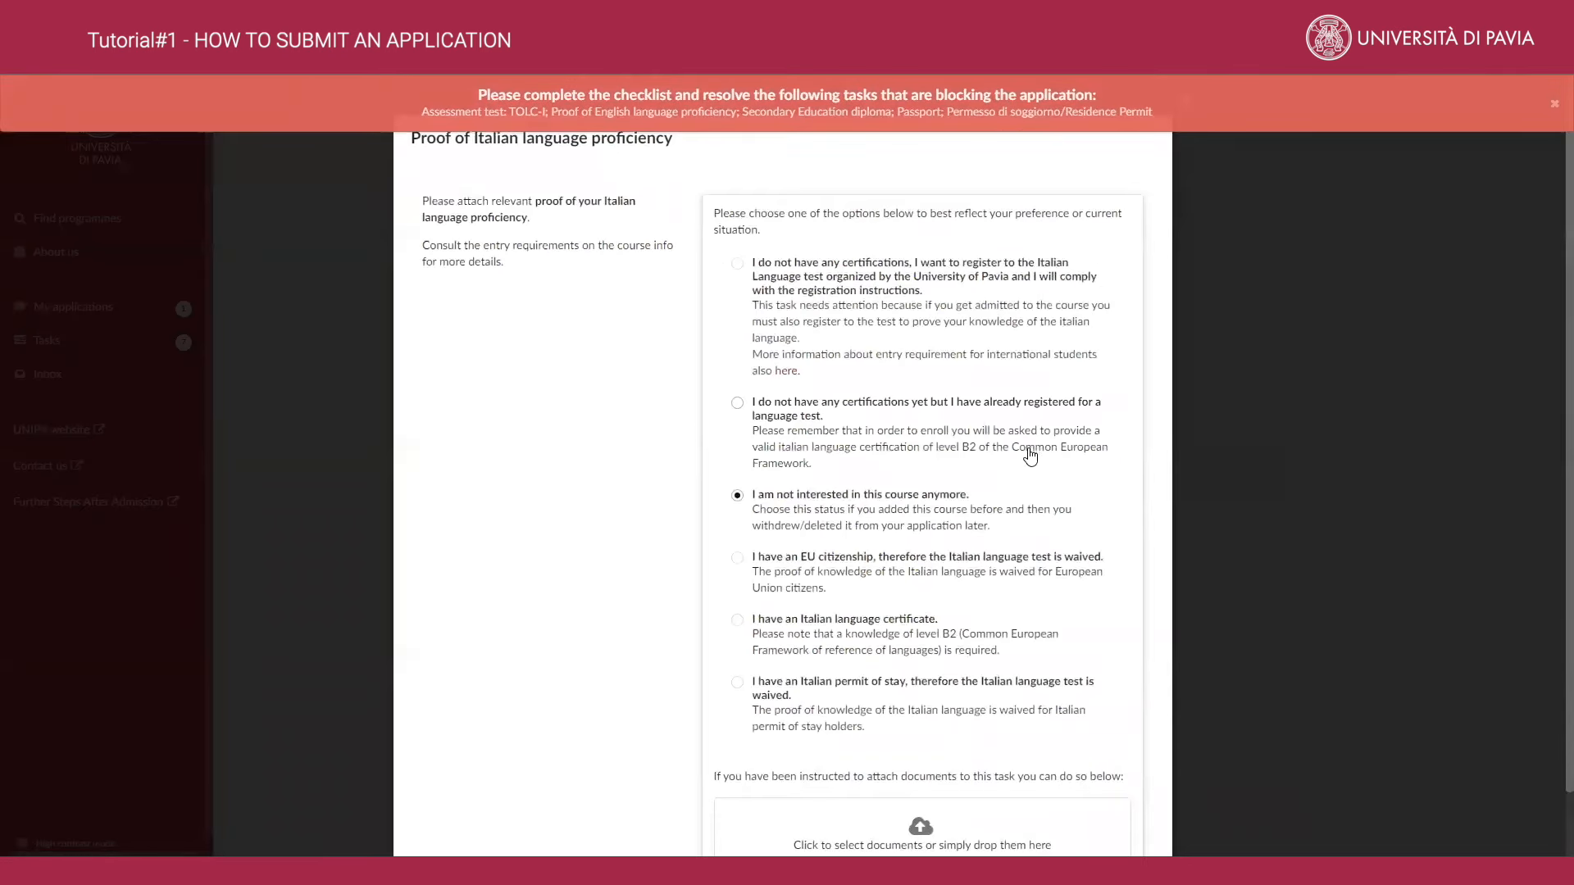
scroll(1030, 456, "down", 1)
scroll(1055, 465, "up", 1)
left_click(1239, 235)
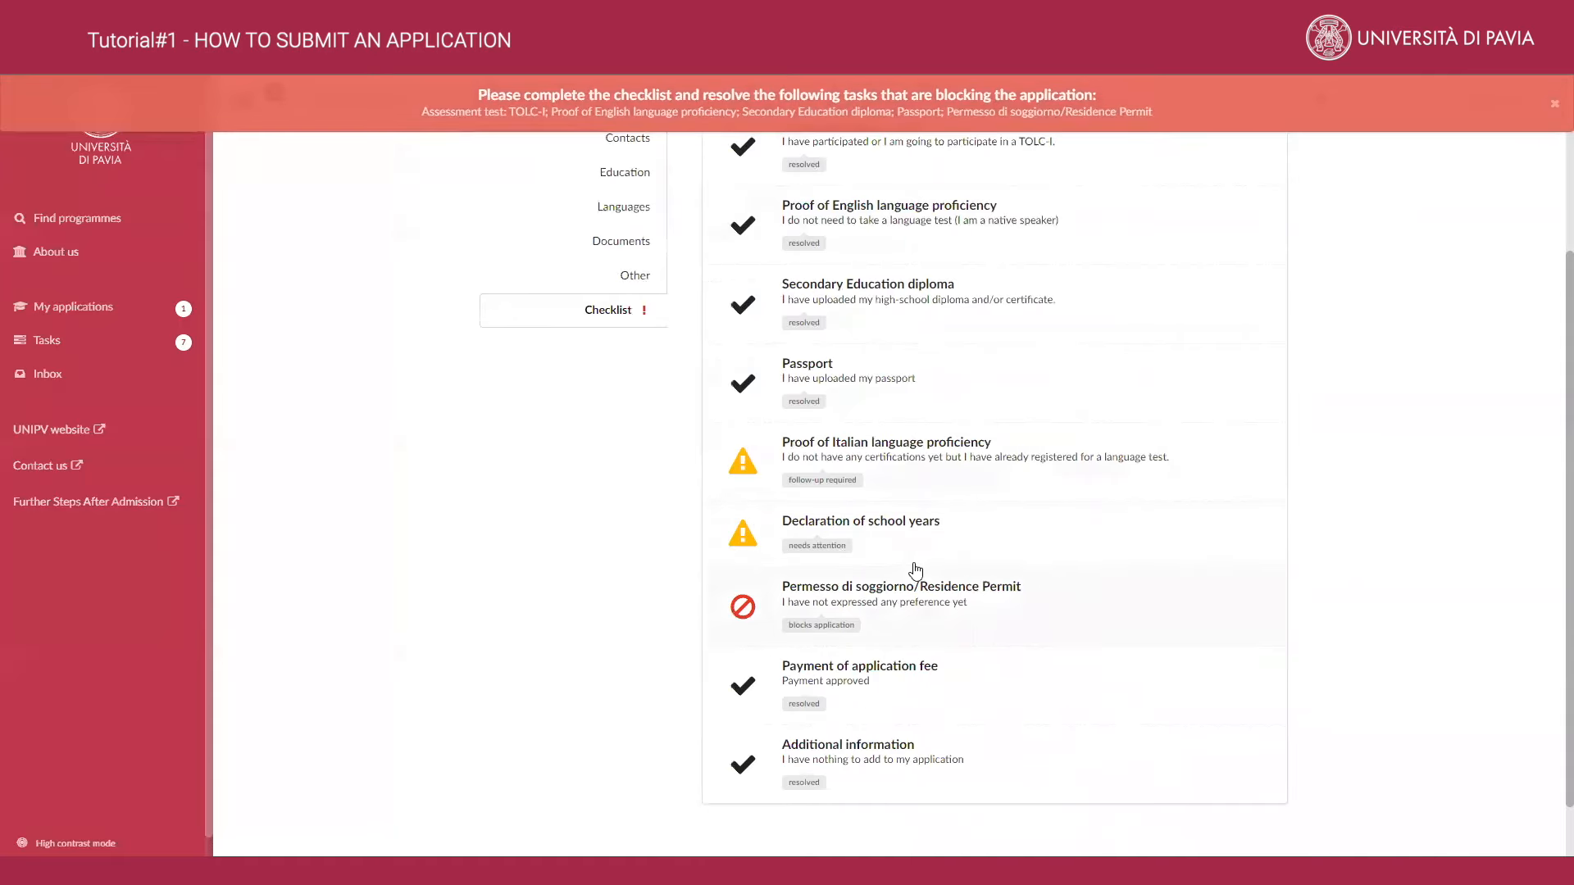
Step: Declare in the Declaration of school years task that the diploma was/will be obtained after 12 years of schooling and allows enrollment in the same course
left_click(871, 551)
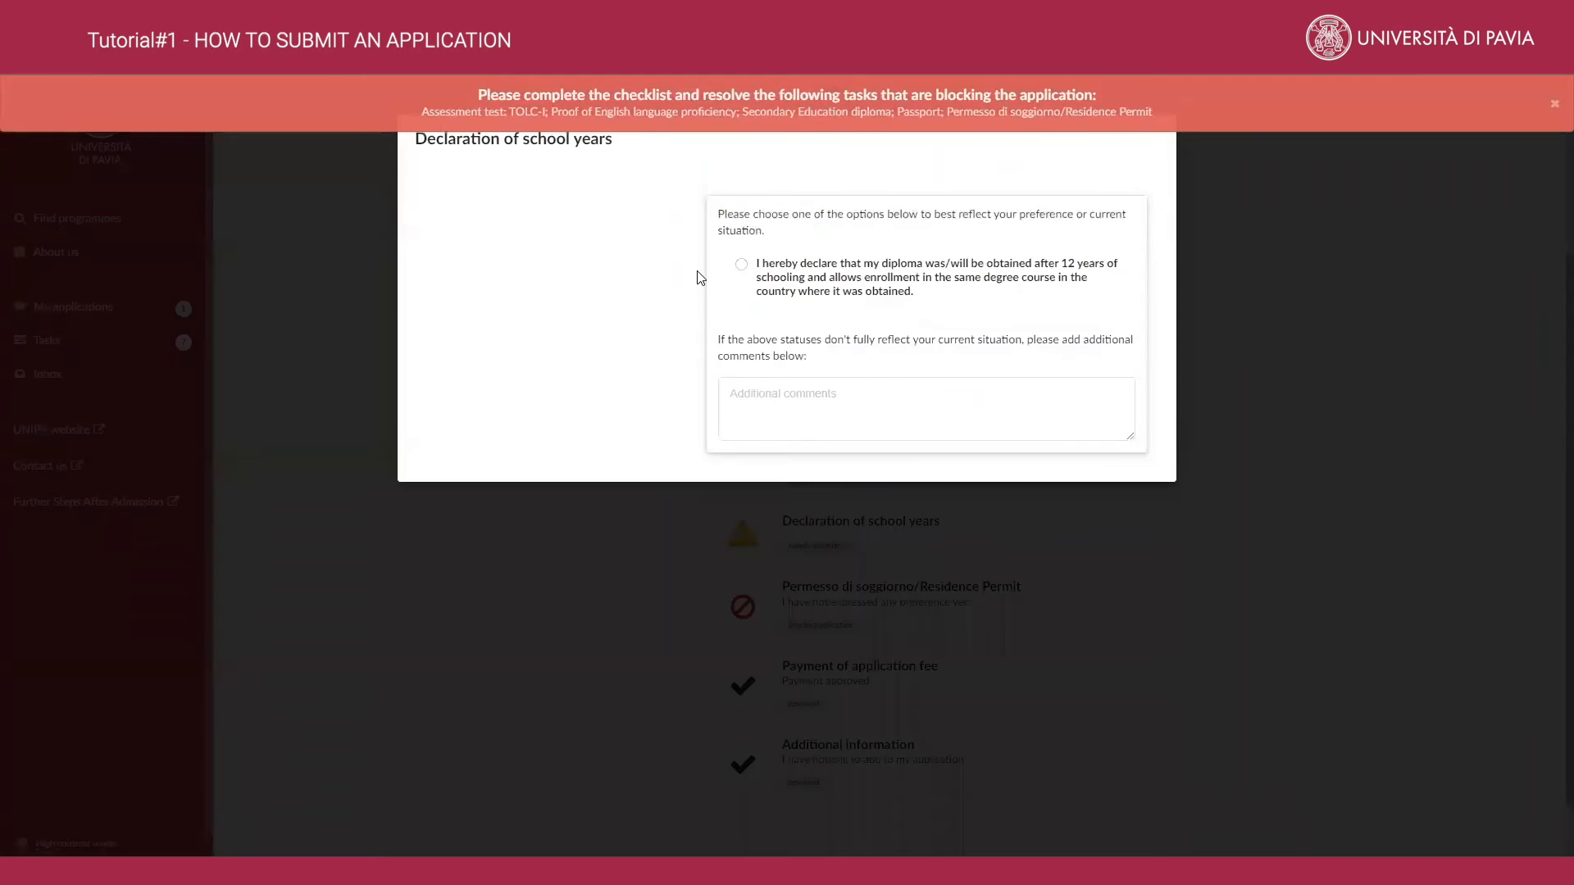
left_click(742, 266)
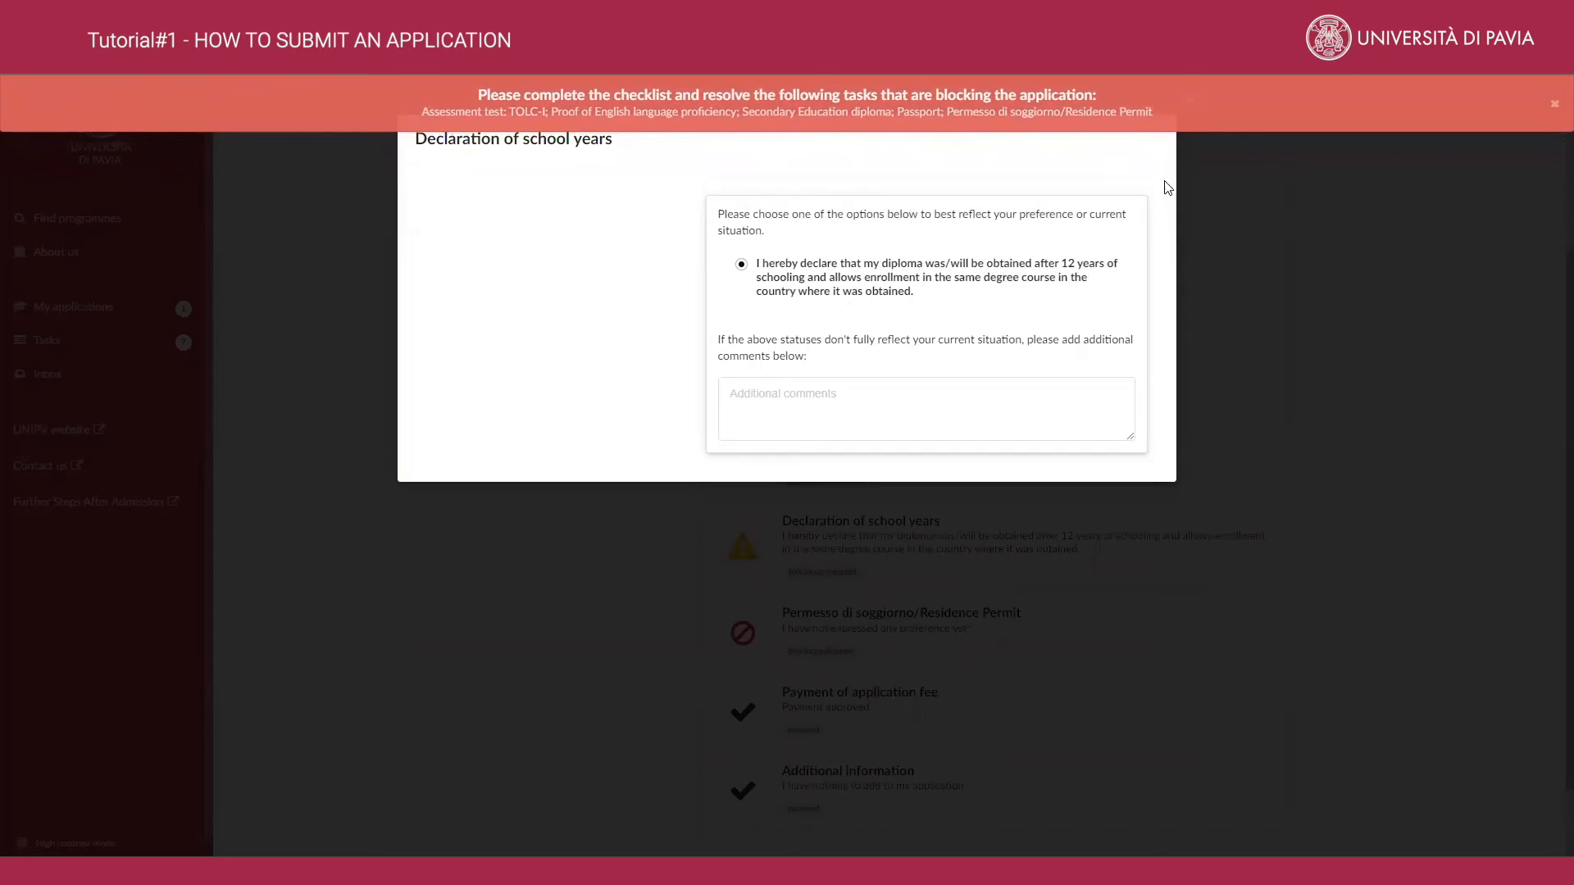
left_click(1249, 237)
Step: Set the Residence Permit task to no permit for "study reasons", applying once in Italy, and try the option of attaching a permit copy
scroll(1094, 459, "down", 3)
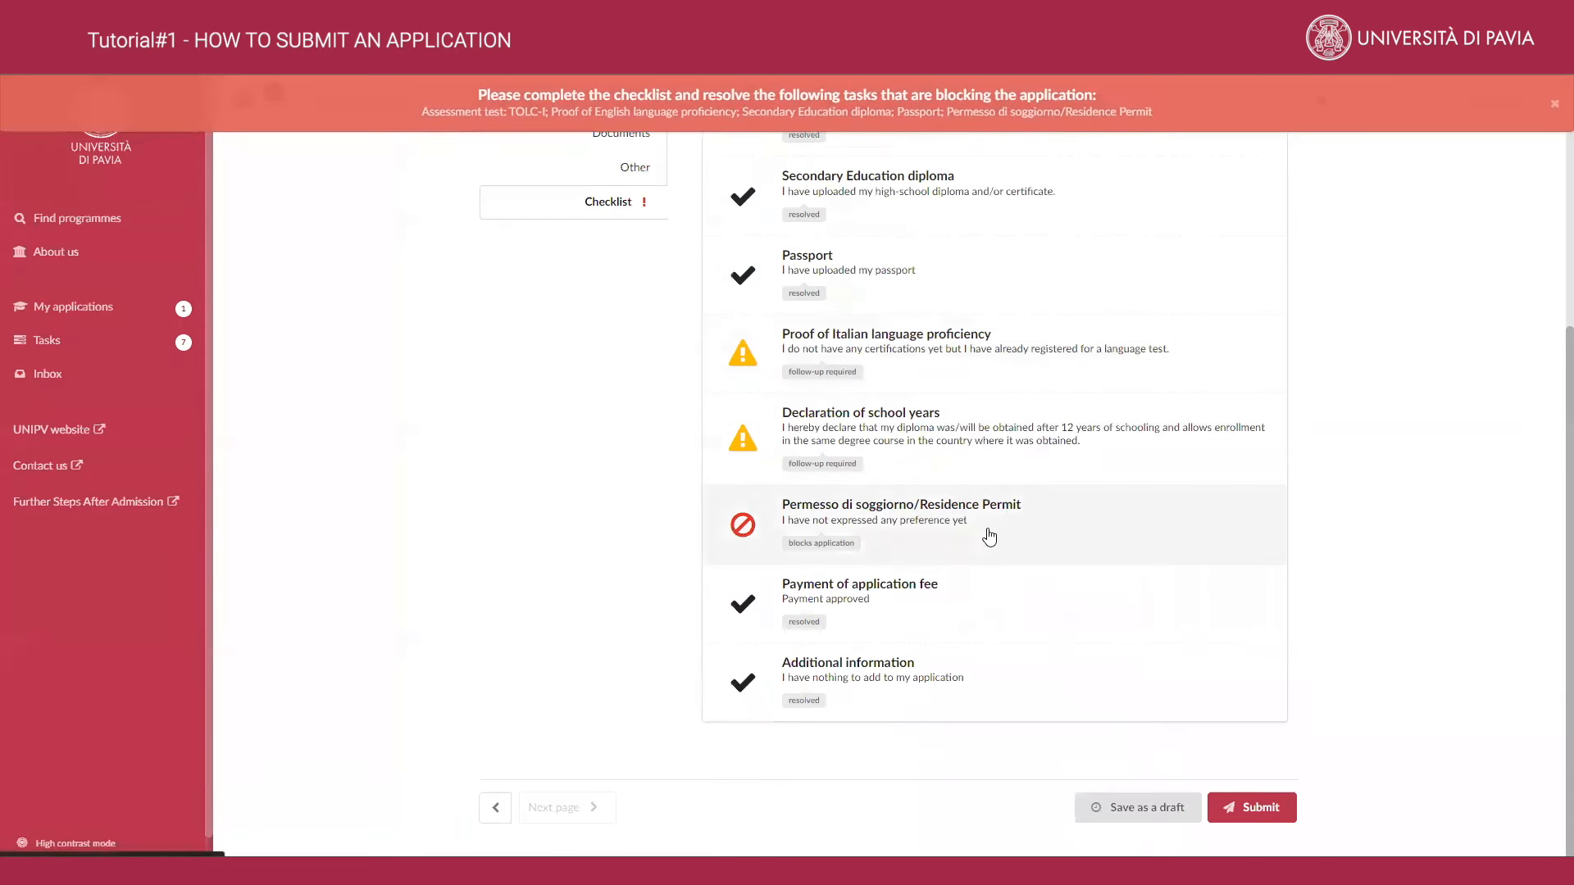
left_click(992, 535)
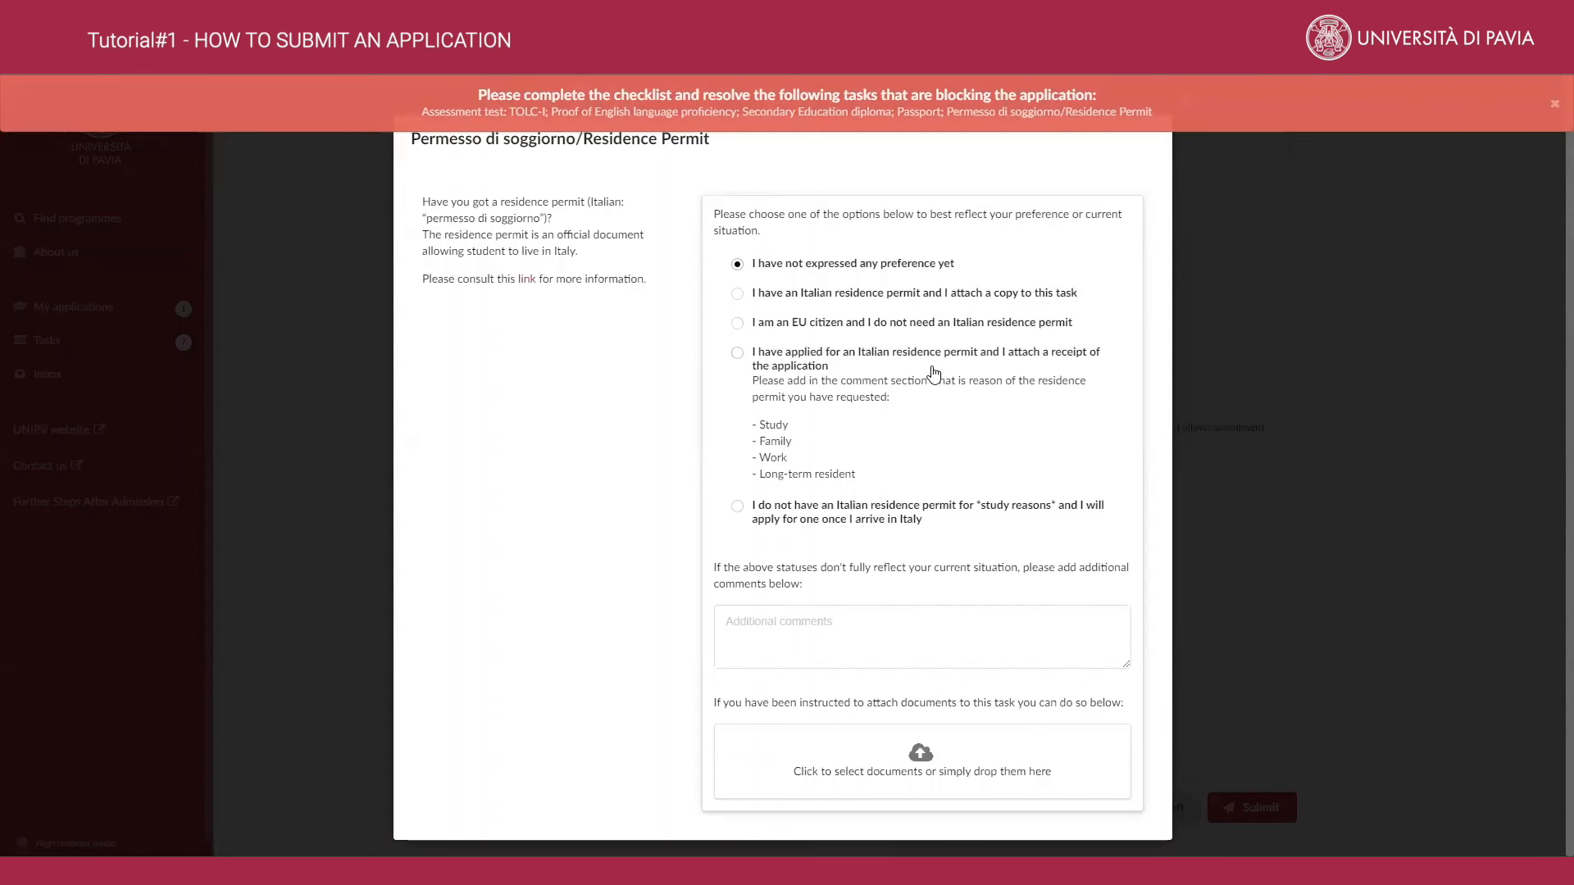
left_click(836, 519)
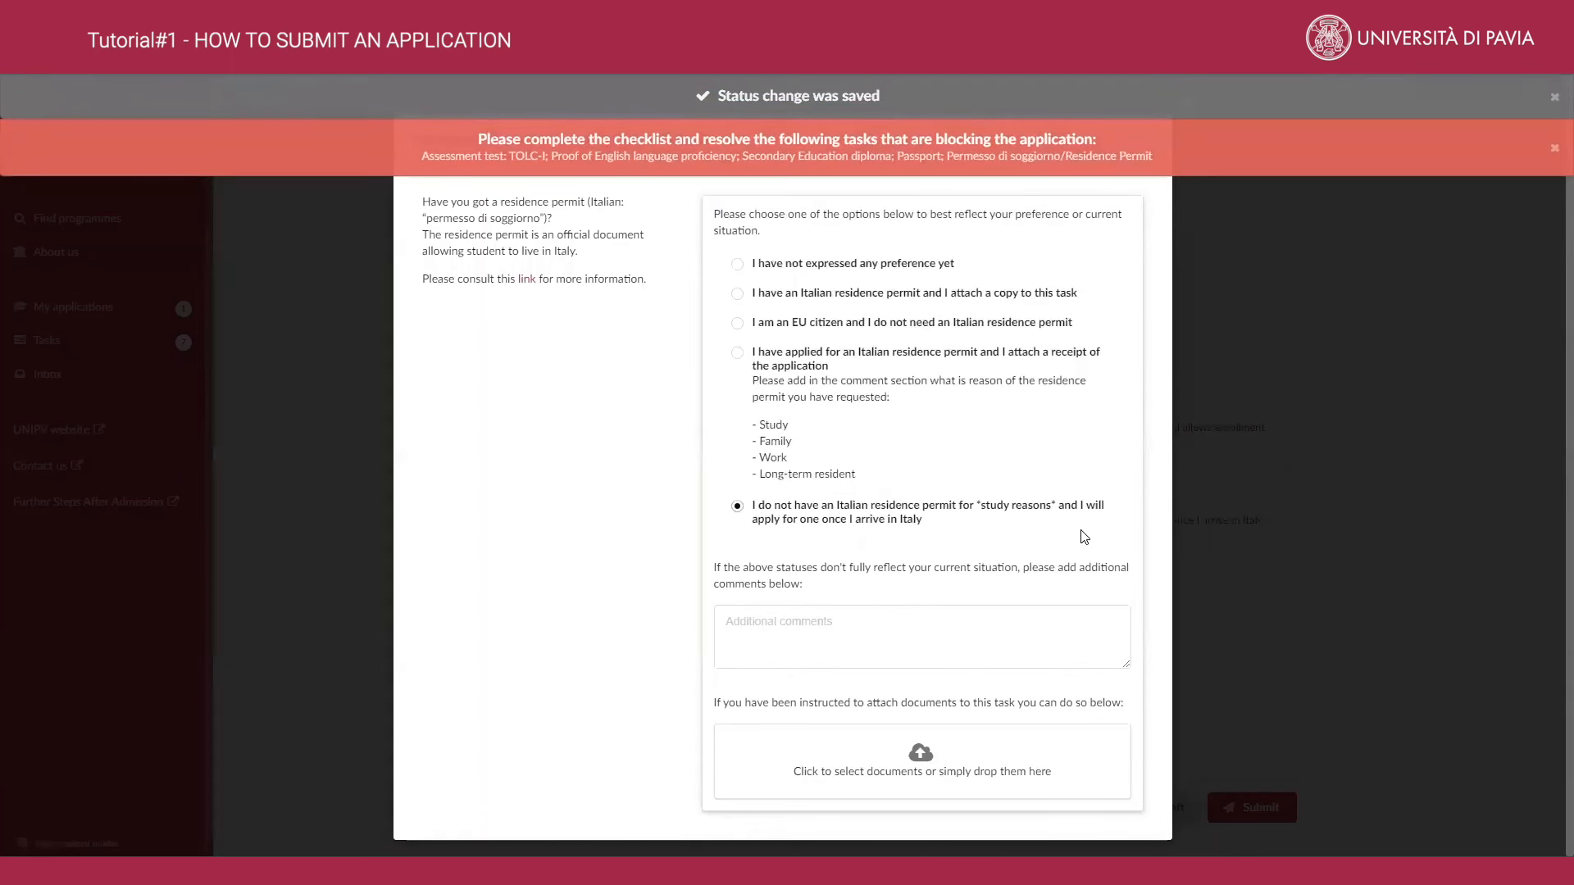
left_click(896, 297)
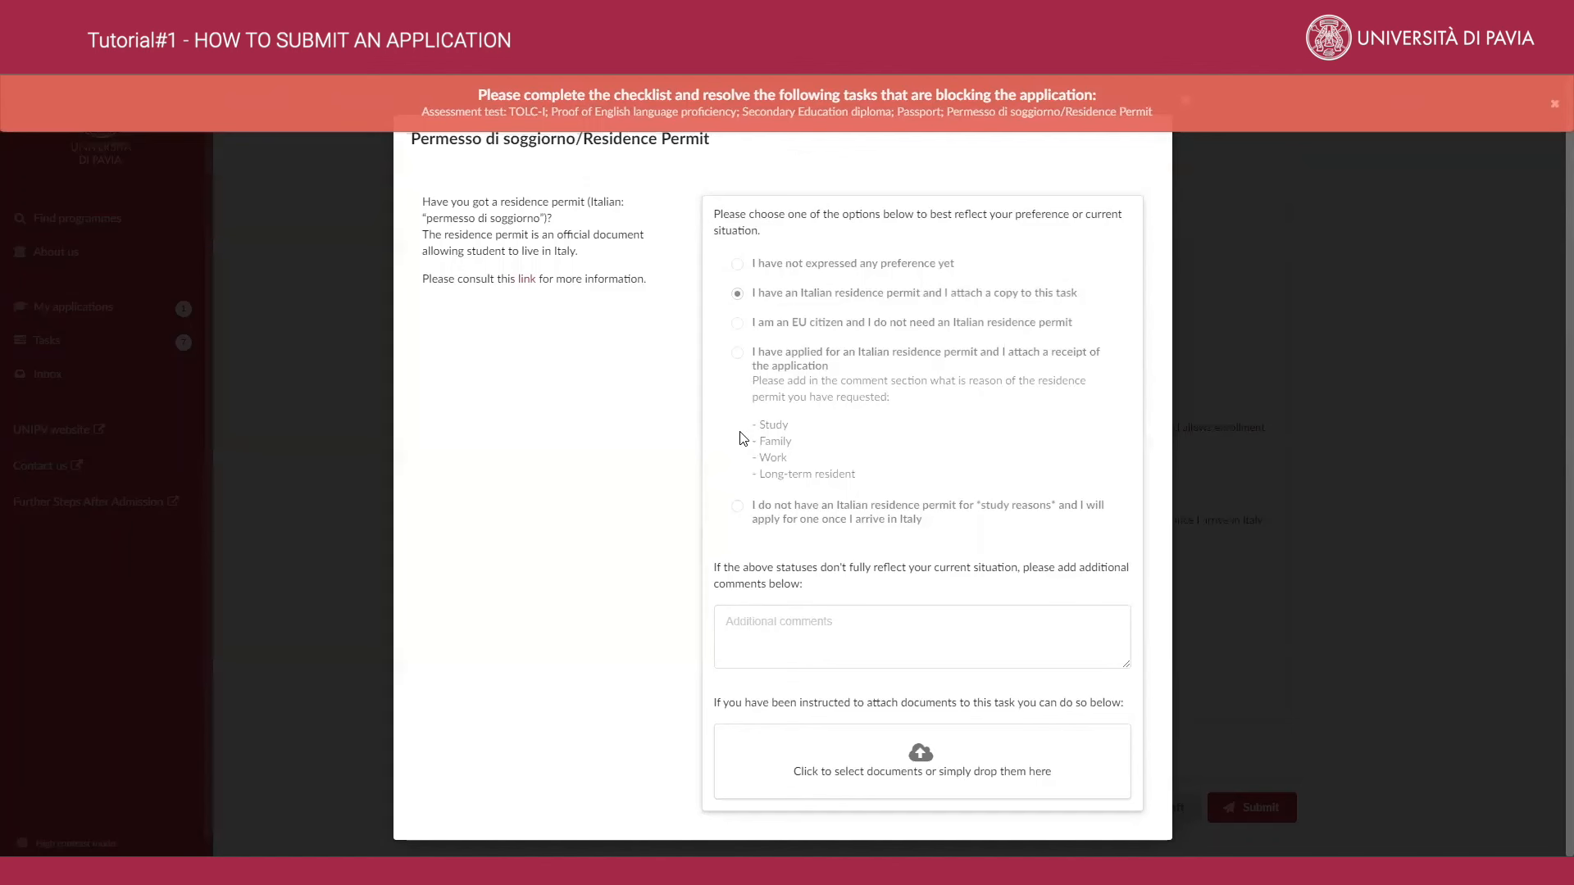
left_click(1351, 505)
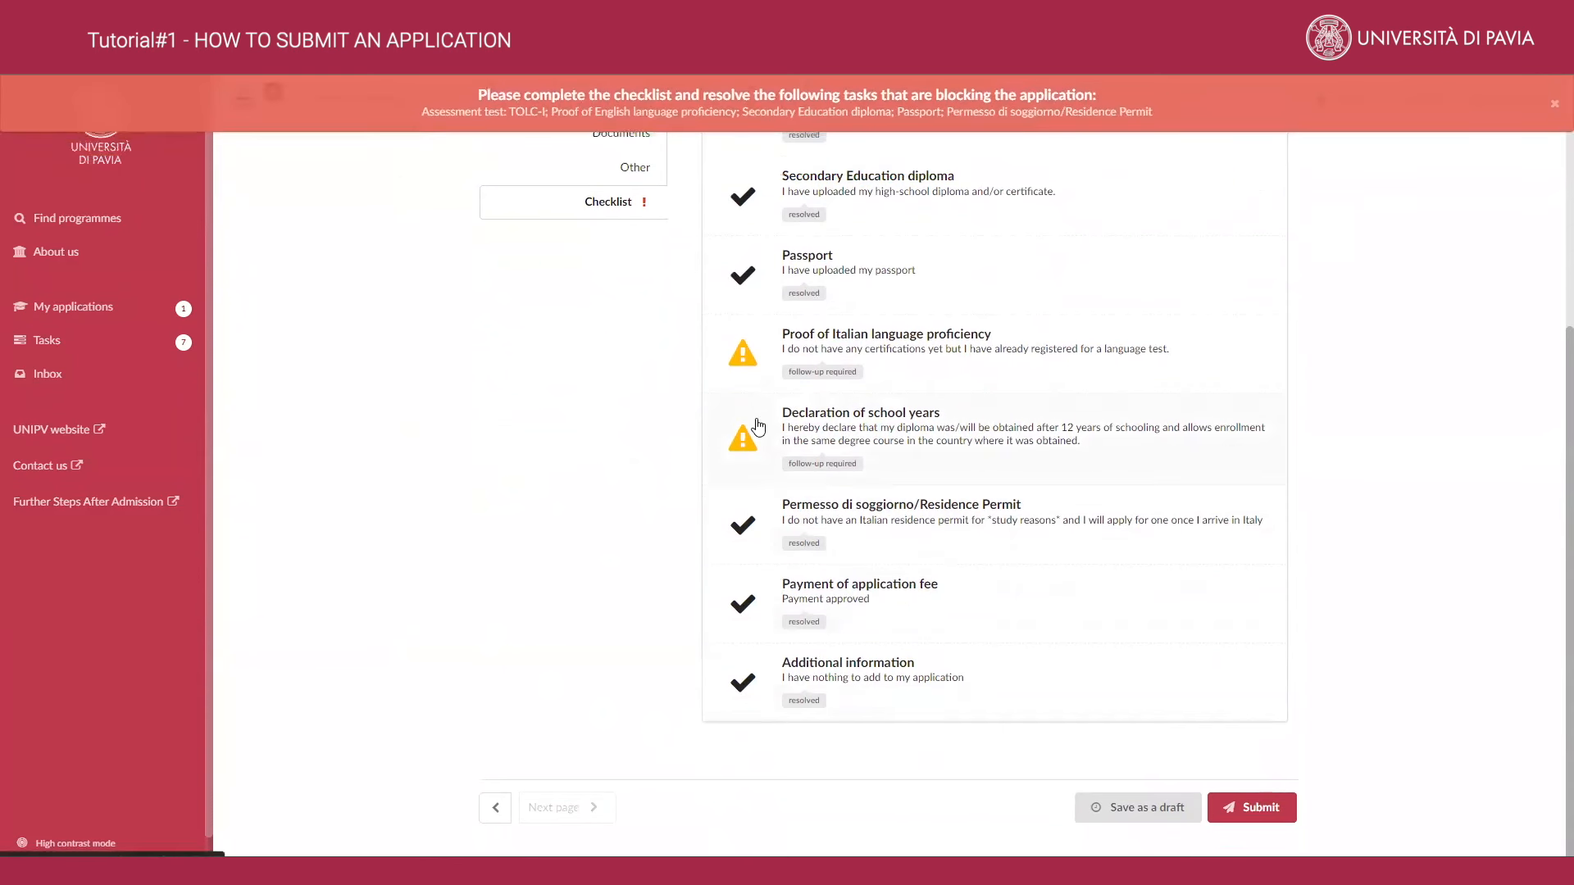
Step: Go over the statuses of all checklist tasks and submit the application
scroll(758, 425, "up", 3)
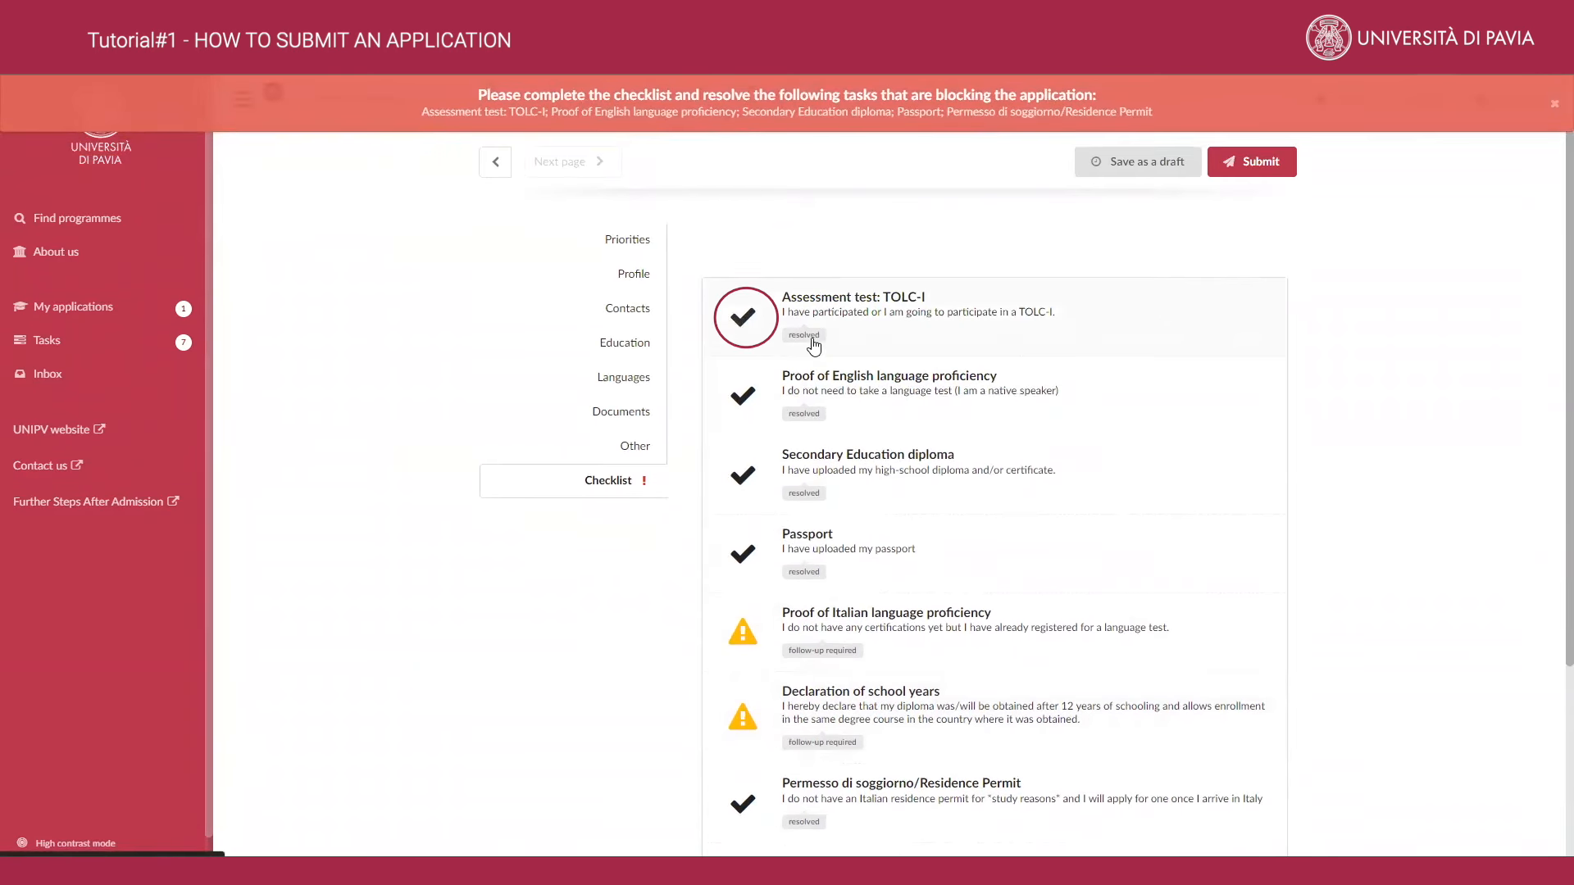
scroll(656, 464, "down", 3)
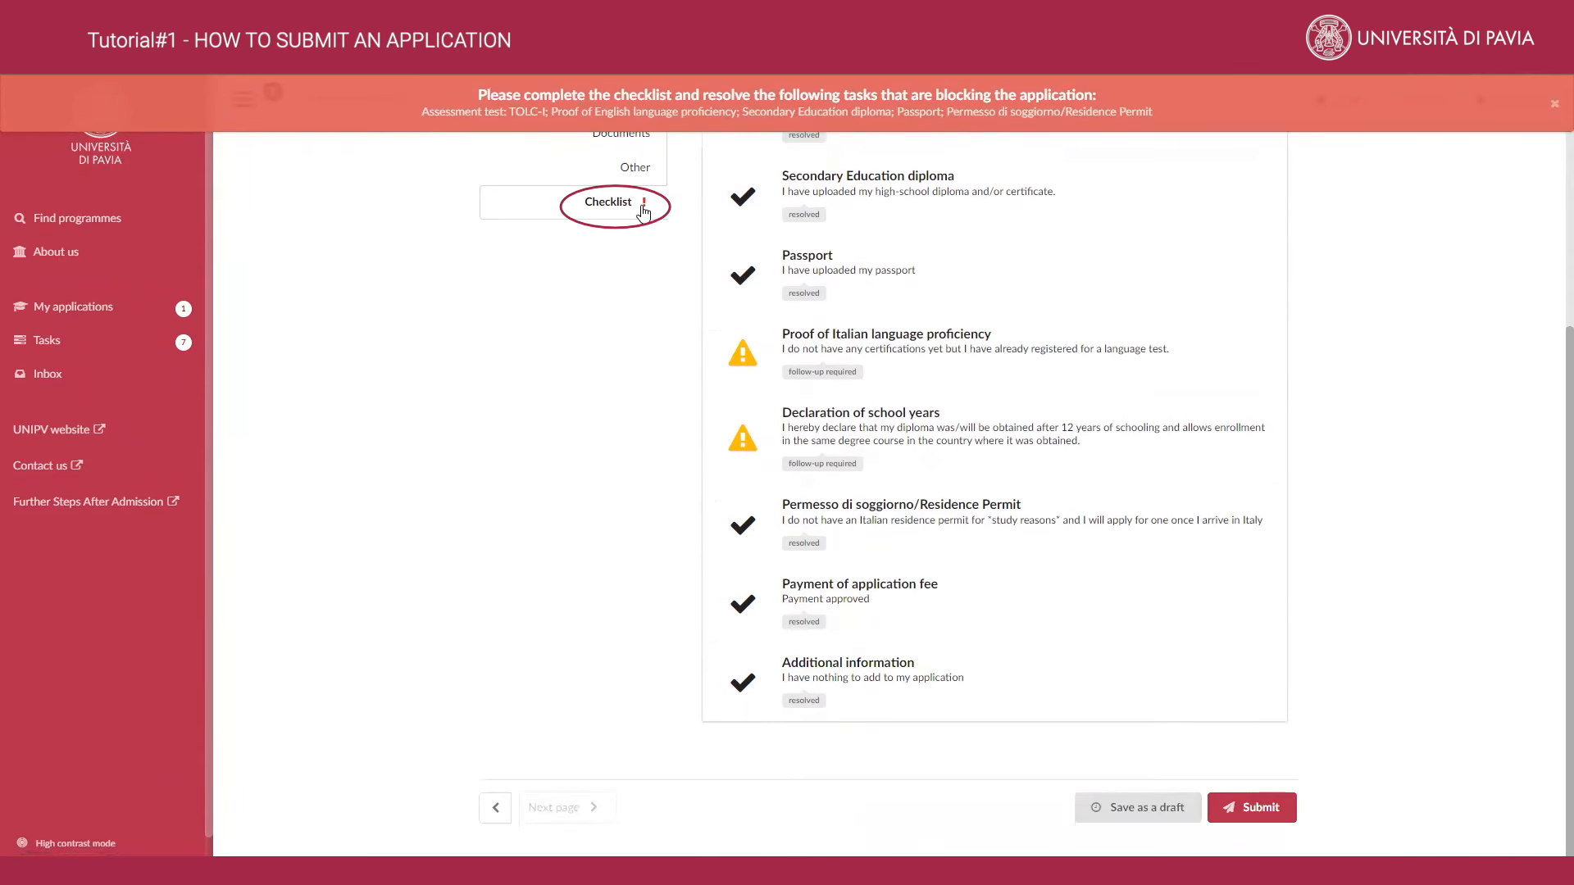
scroll(1316, 573, "up", 3)
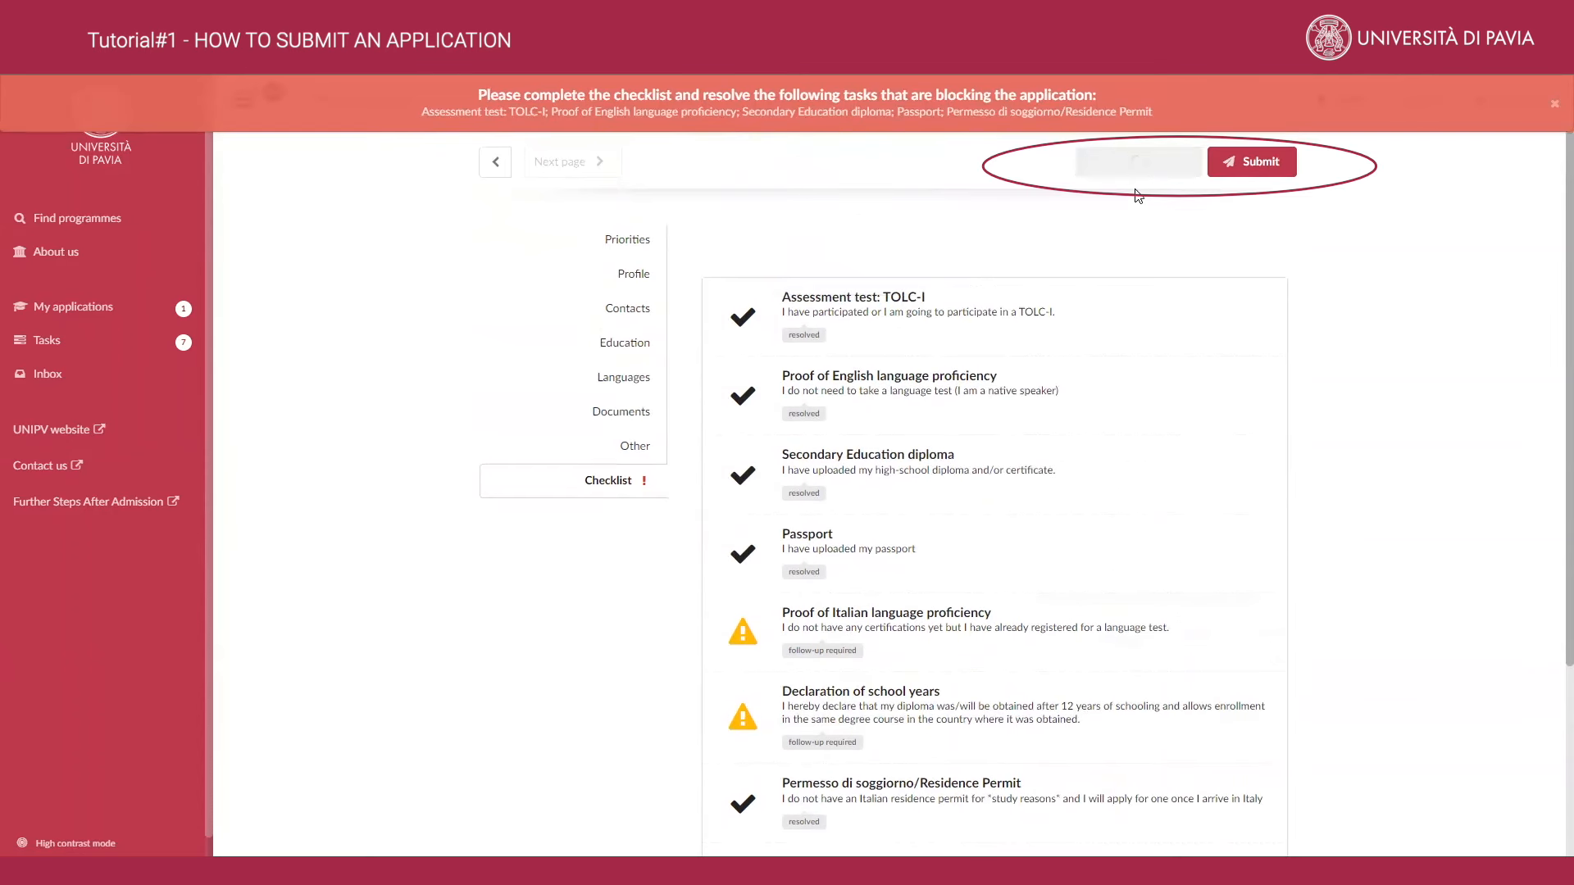
left_click(1258, 168)
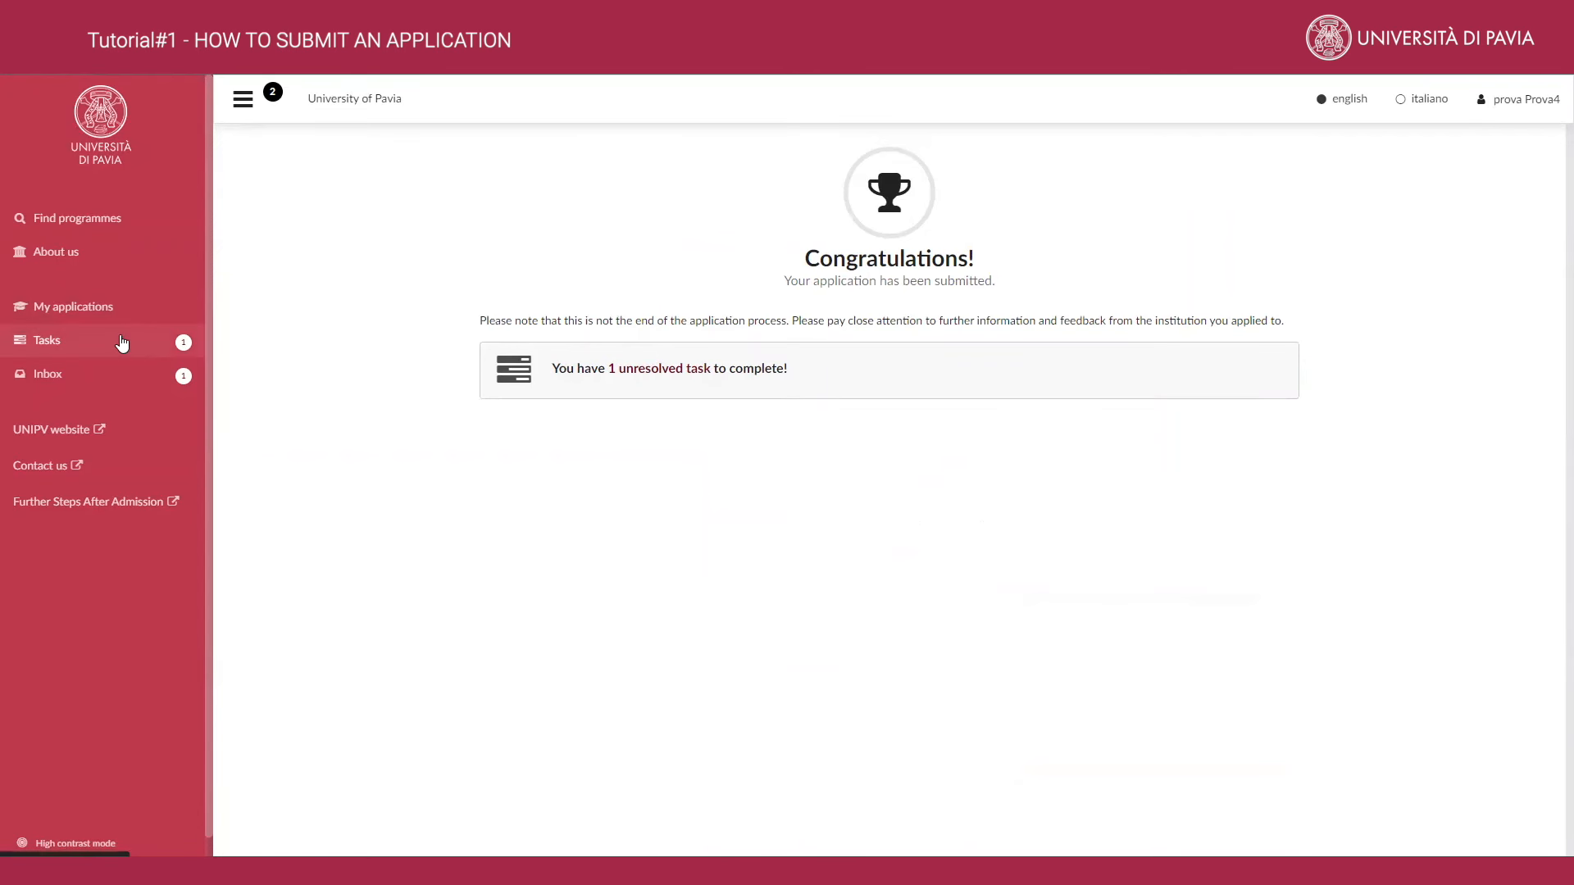
Step: Review the submitted application's task statuses for Spring semester 2022/23 in the Tasks list
left_click(111, 344)
scroll(800, 489, "down", 3)
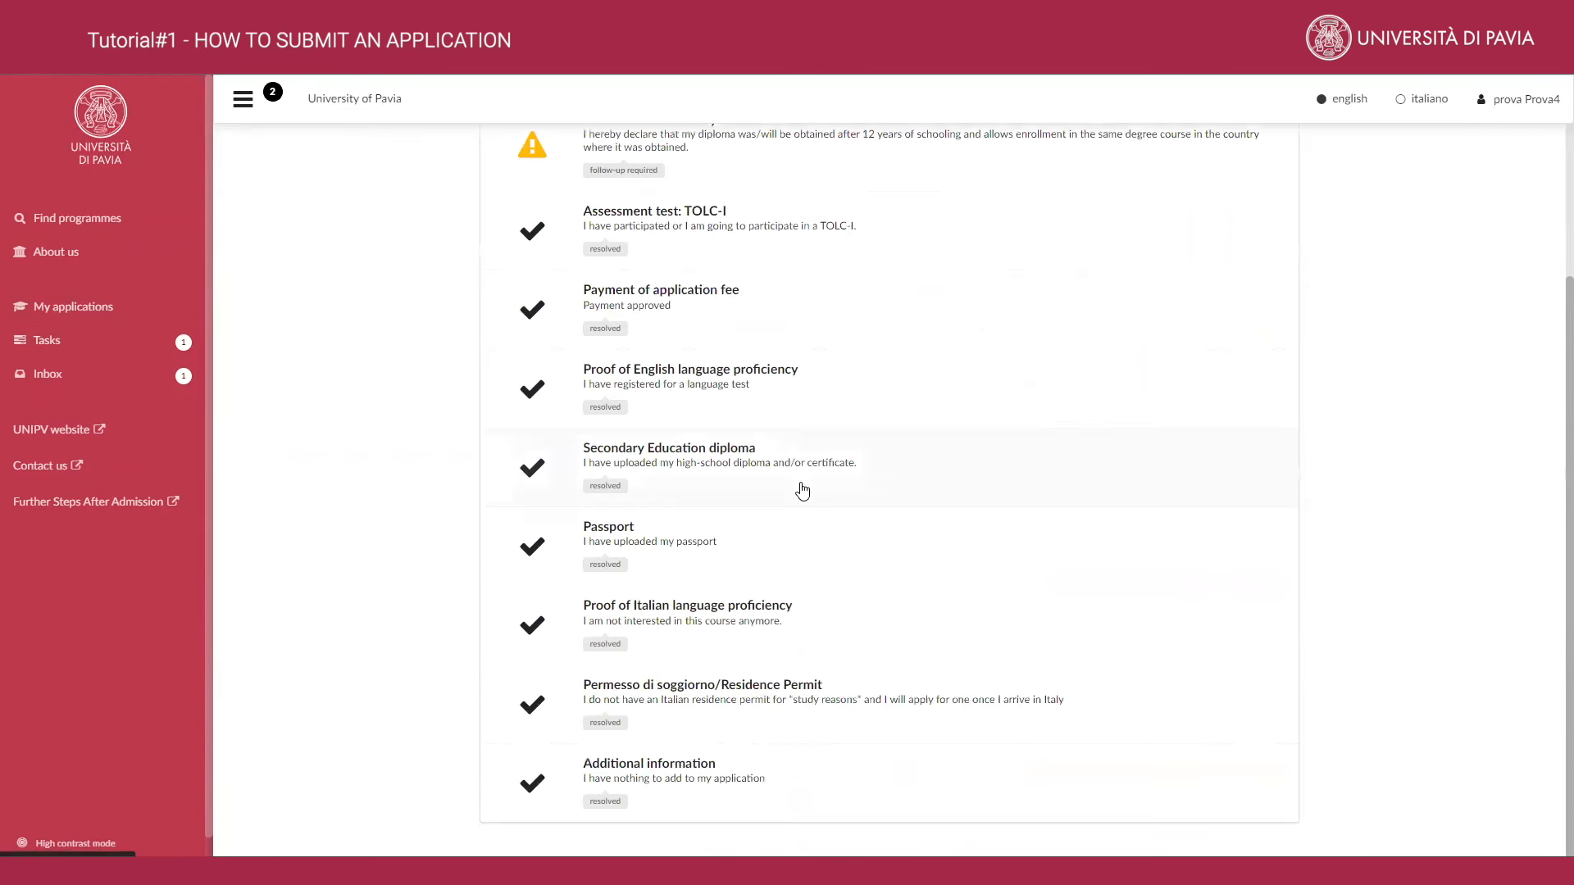
scroll(800, 490, "up", 3)
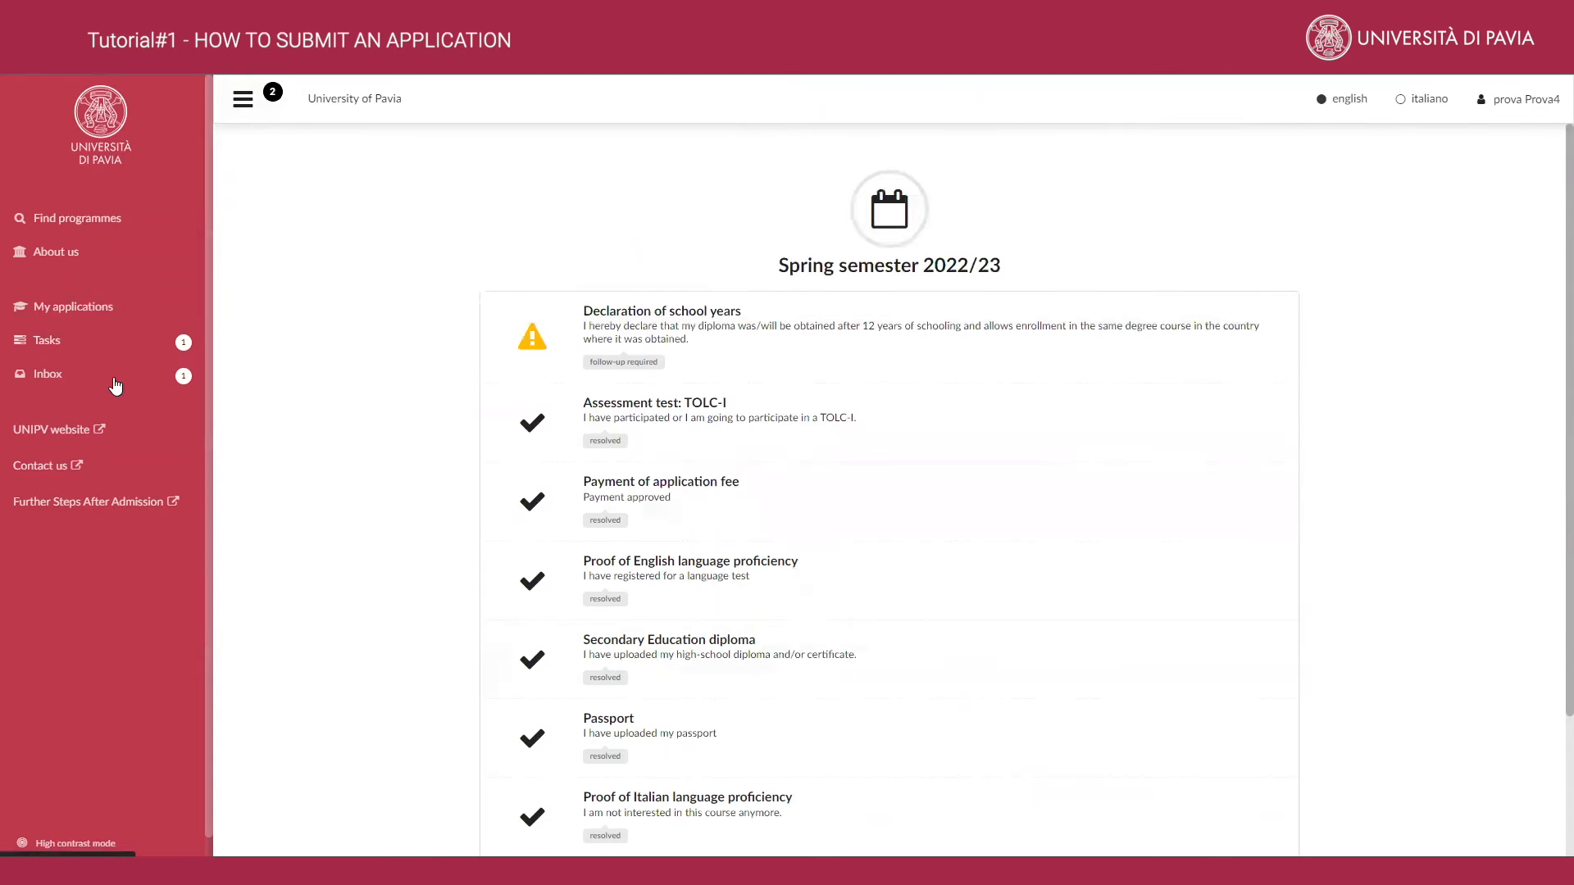
Step: Read the submission notice and payment instructions in the inbox, and open the My applications overview
left_click(113, 379)
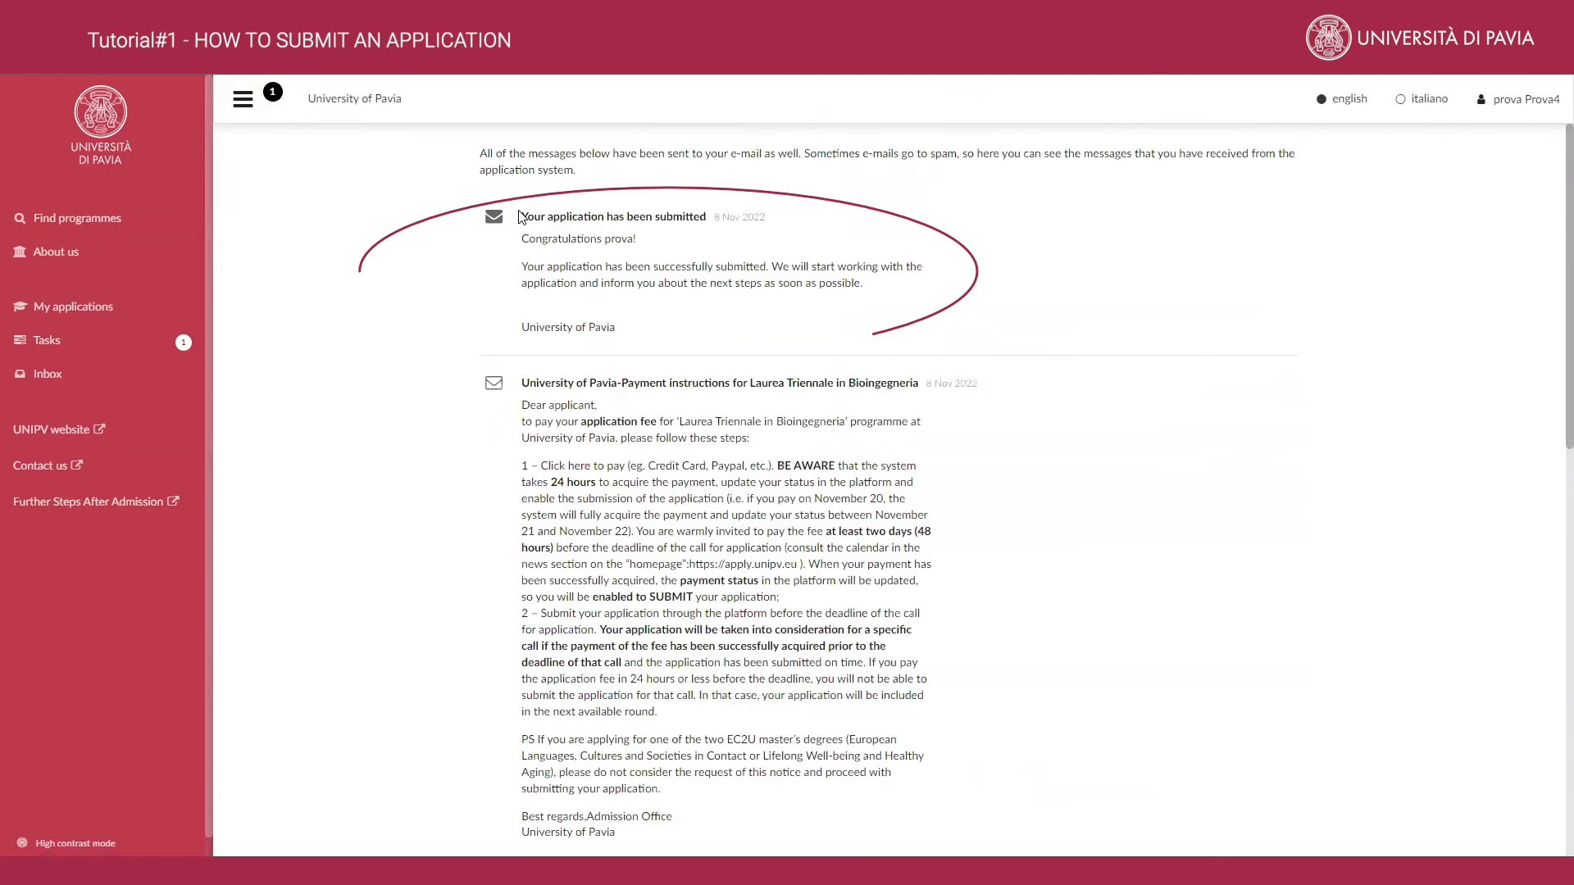
mouse_move(520, 215)
left_mouse_down()
mouse_move(693, 346)
mouse_move(693, 366)
left_mouse_up()
left_click(694, 367)
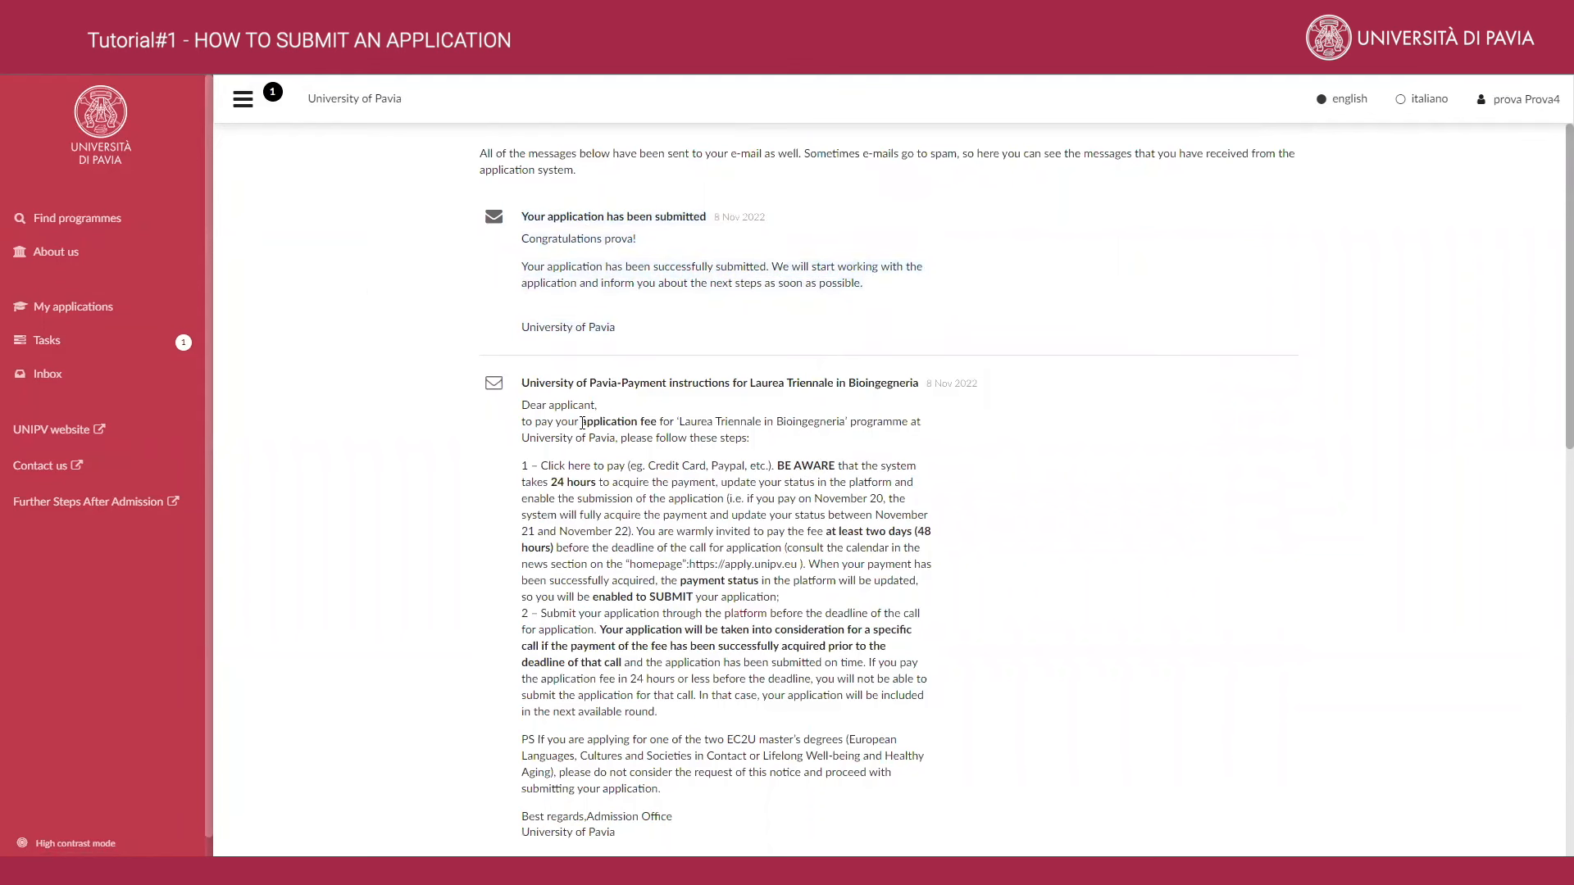
scroll(635, 403, "down", 3)
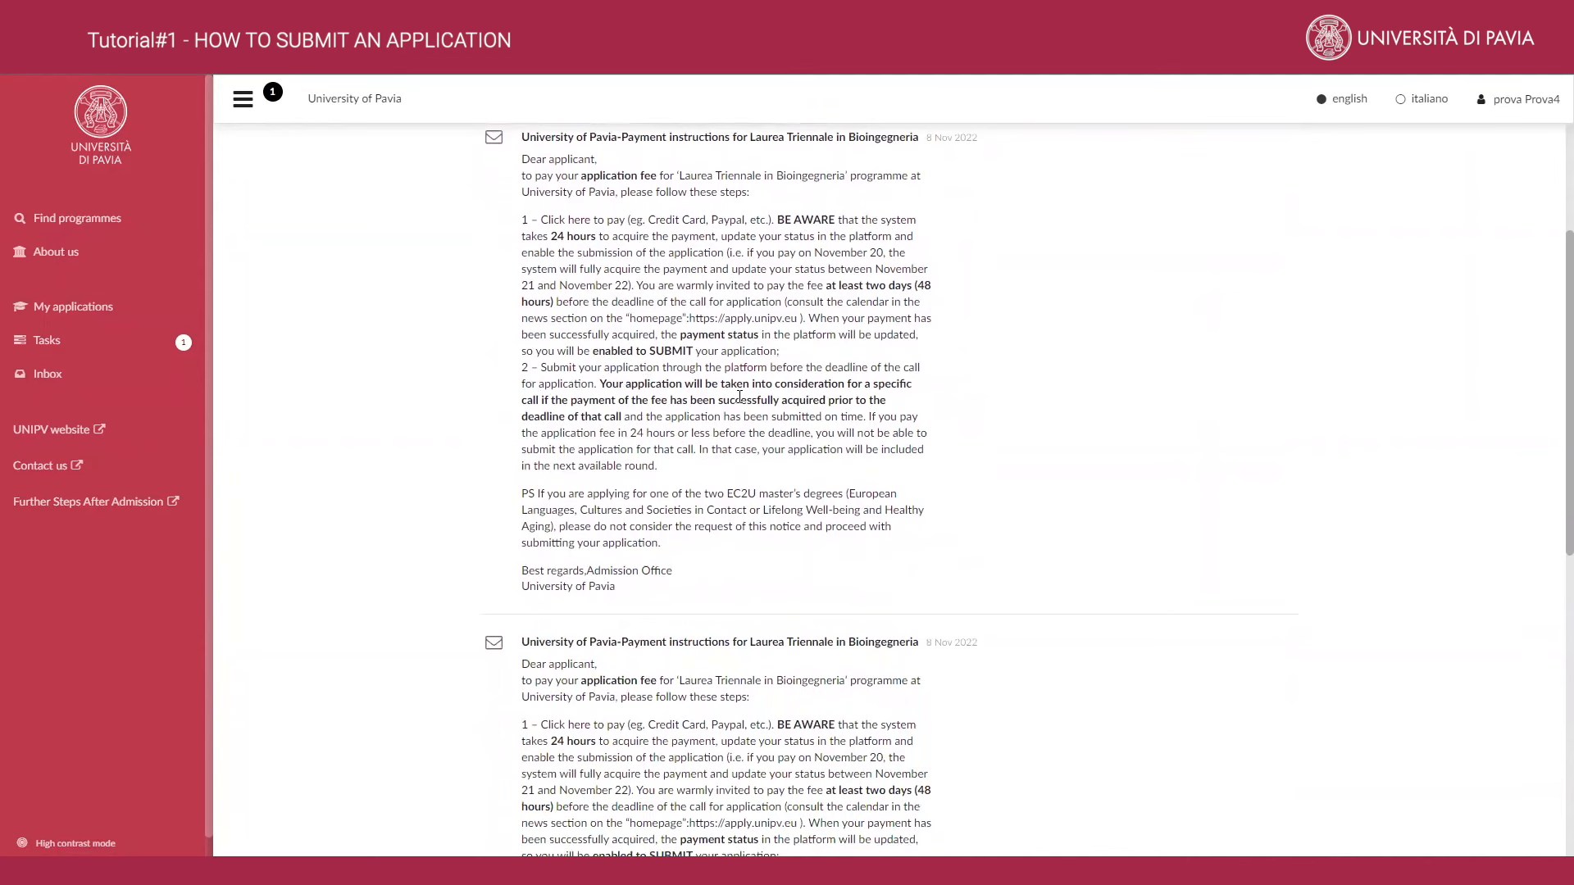
scroll(726, 420, "up", 5)
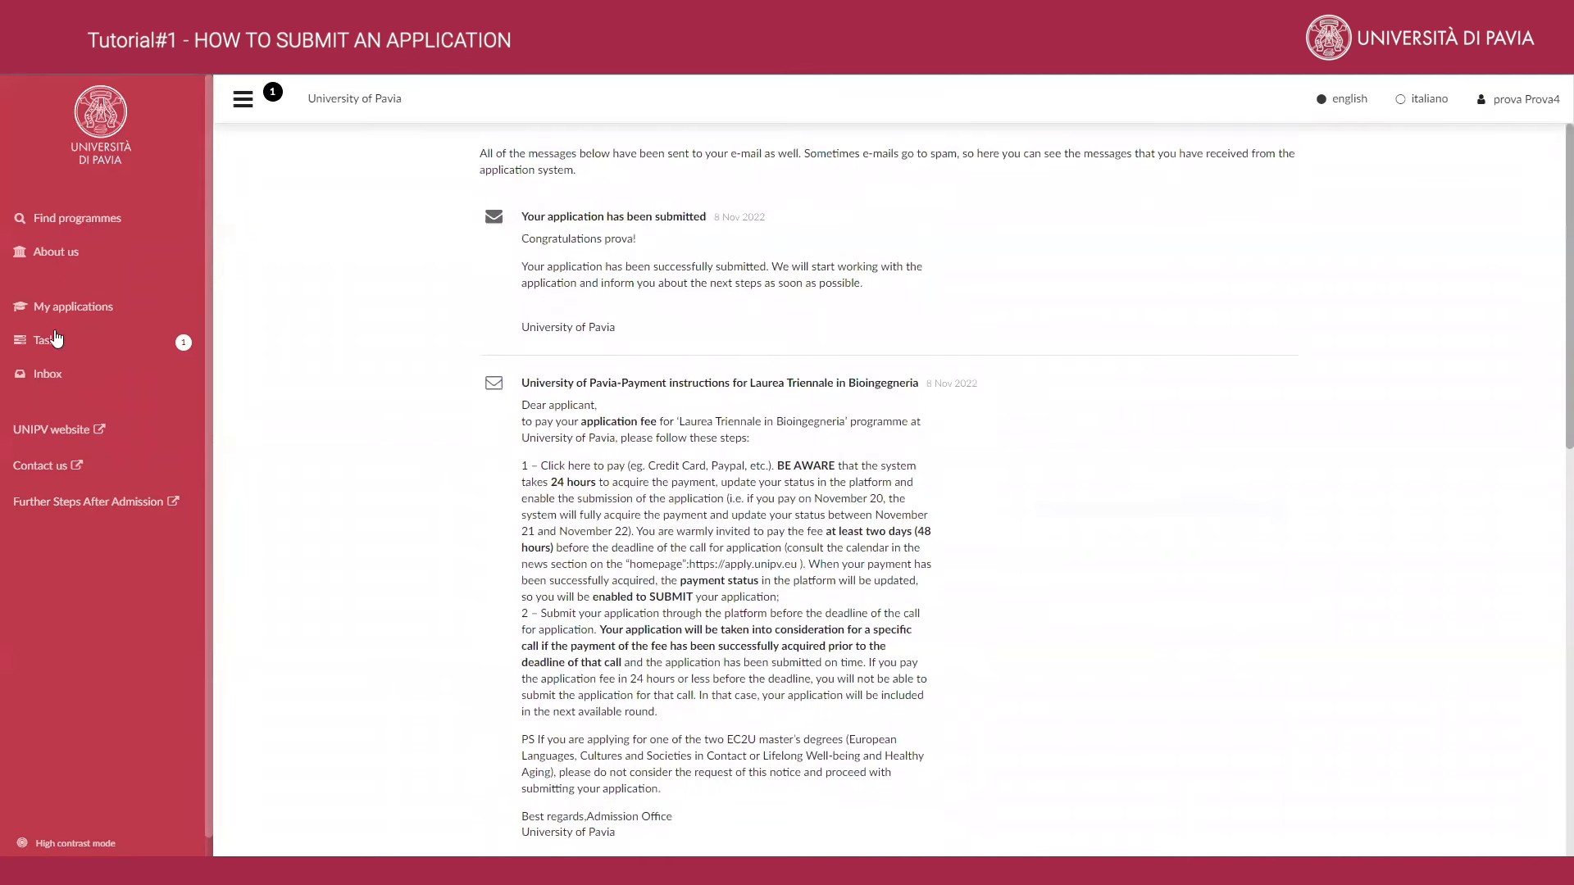
left_click(57, 339)
left_click(72, 309)
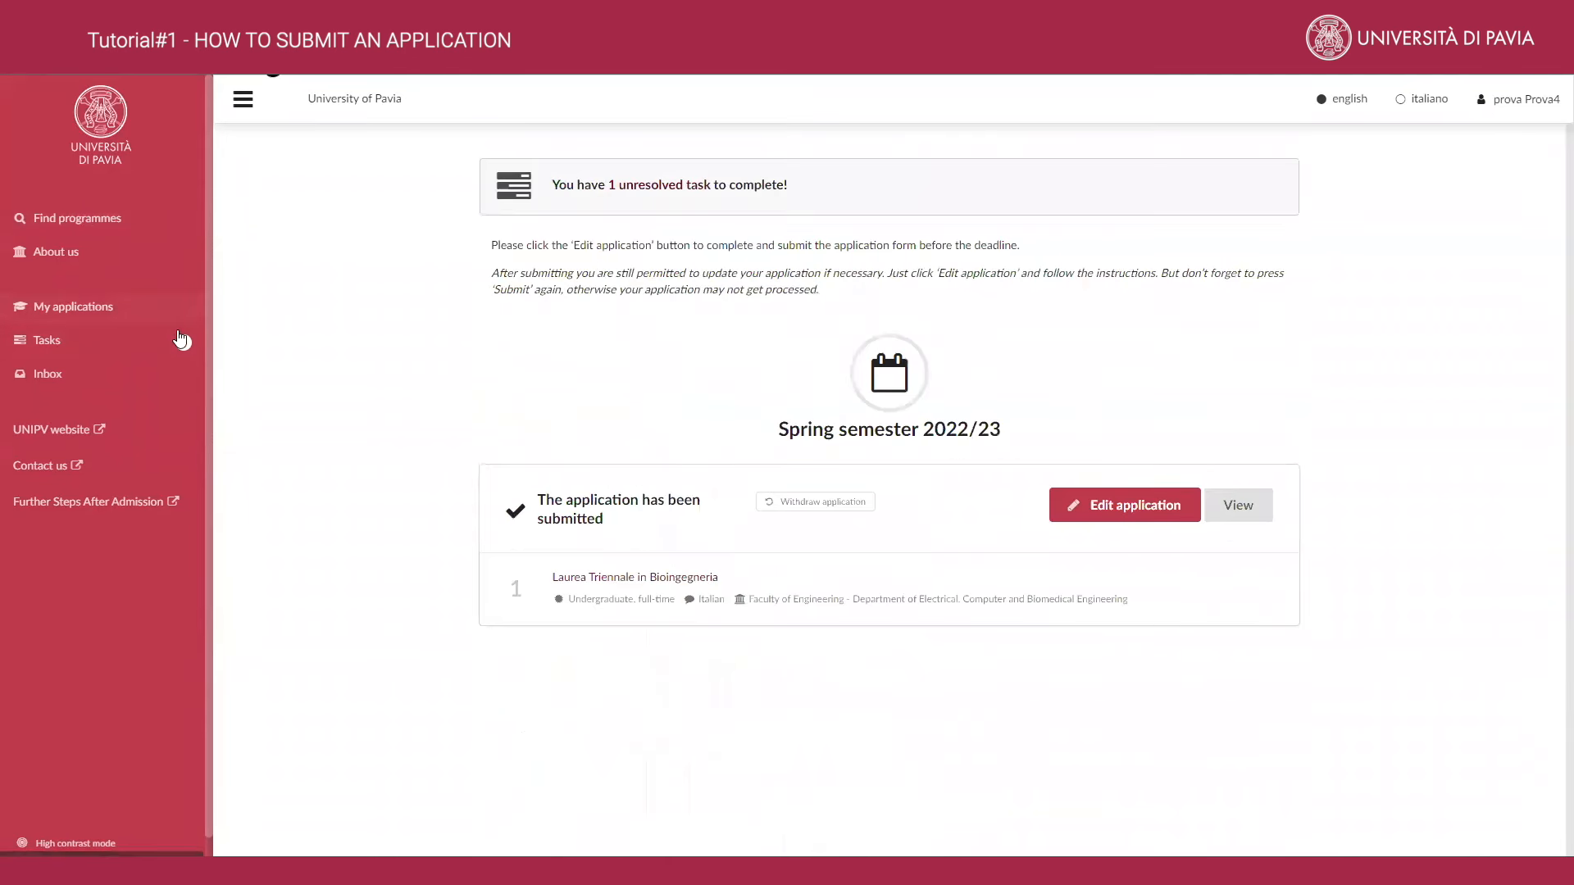